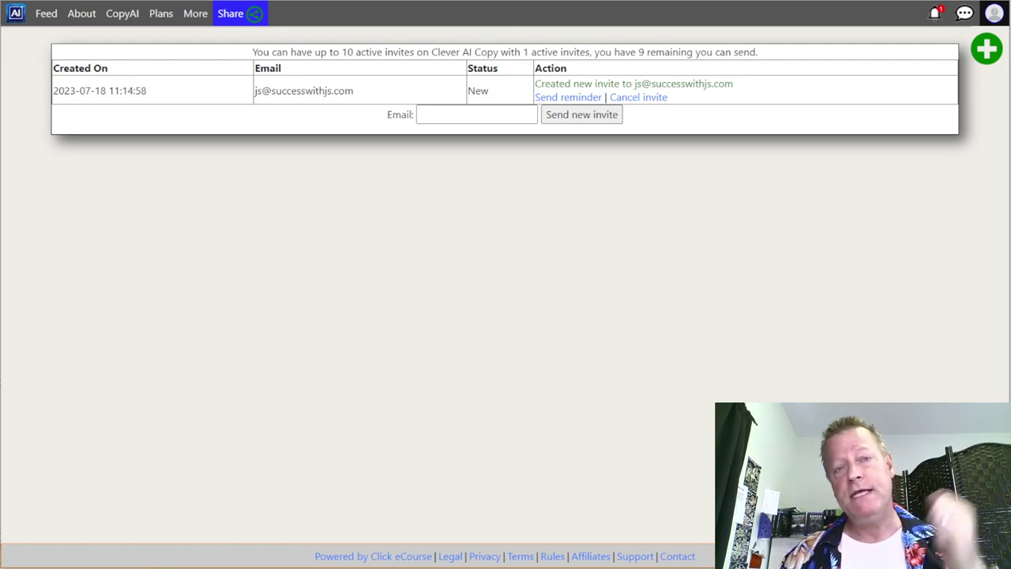
- Open the Account menu from the profile avatar at the top right
mouse_move(546, 3)
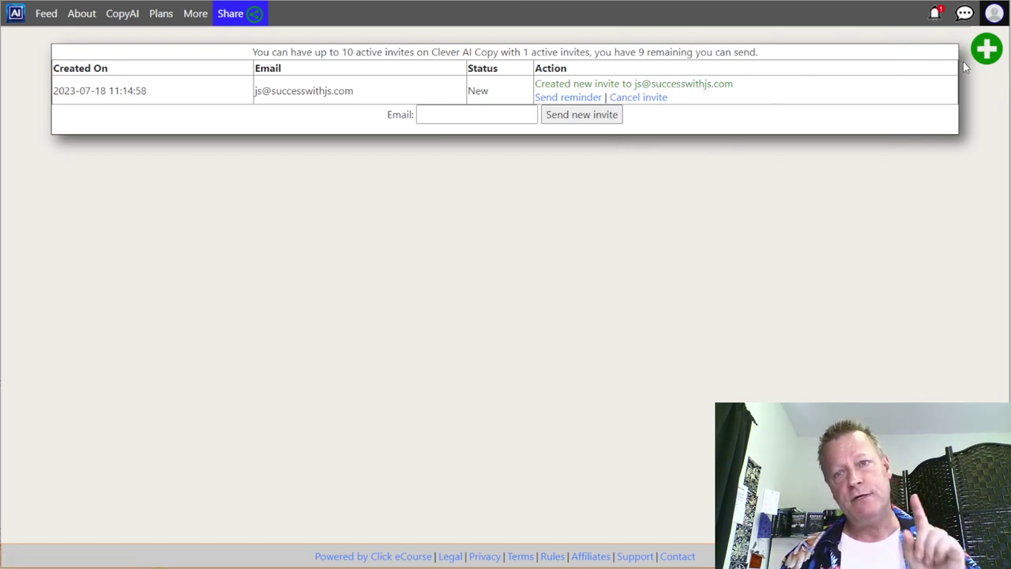
click(995, 15)
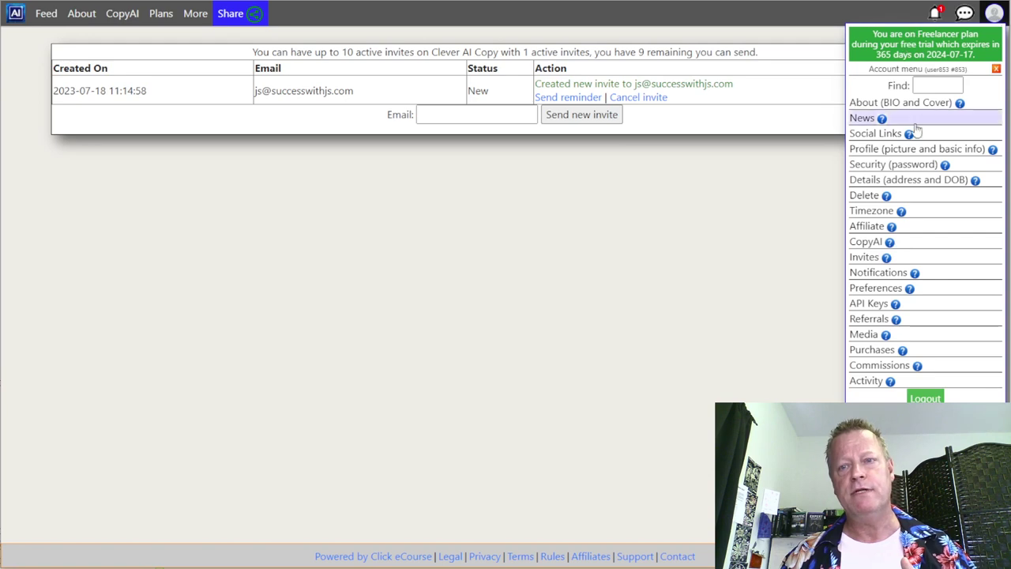
- Go to the Security (password) settings and focus the new password field
click(887, 166)
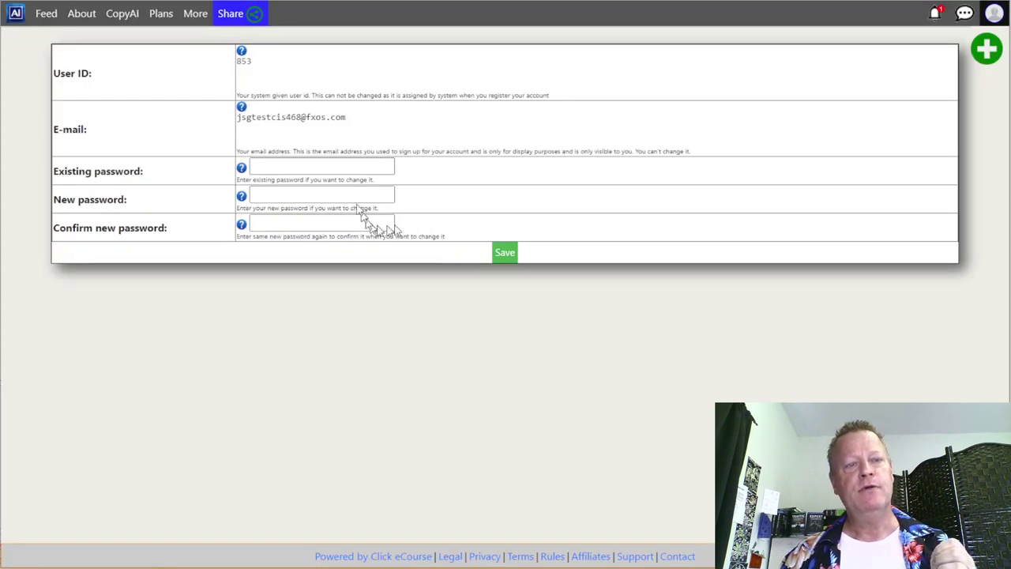
click(287, 198)
click(447, 190)
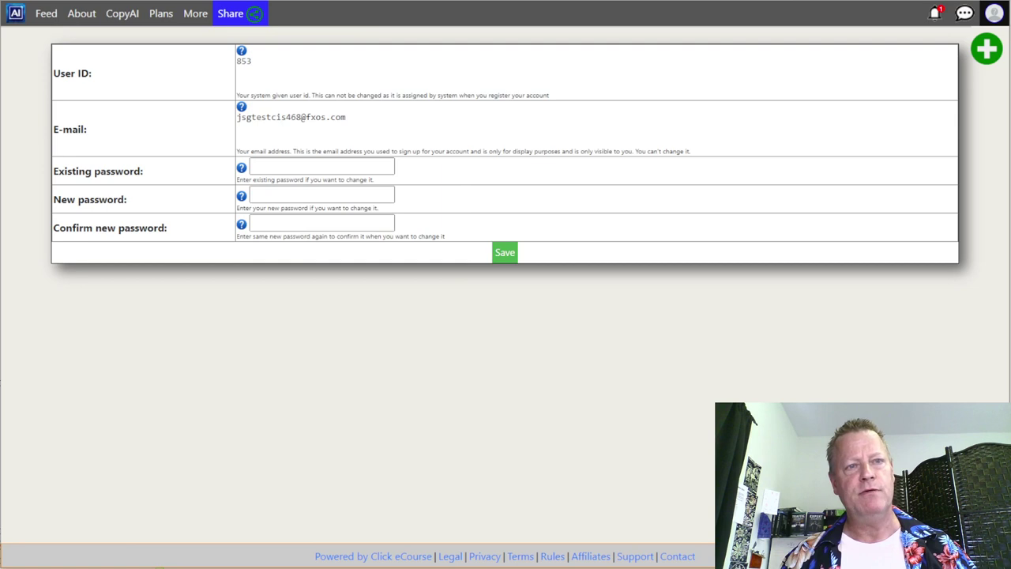
- Glance at the welcome email in Gmail, then log out of Clever AI Copy
key(alt+Tab)
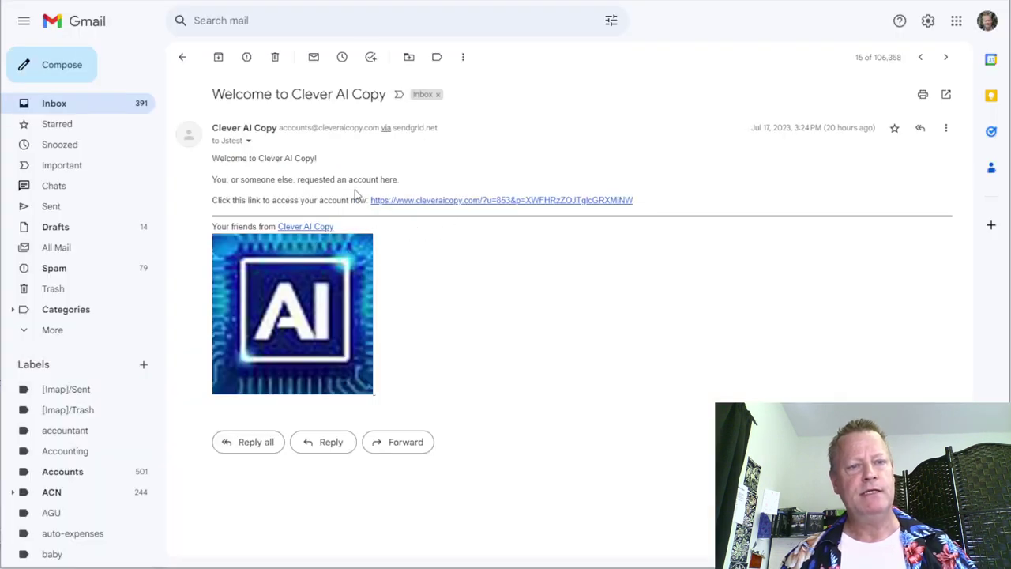
key(alt+Tab)
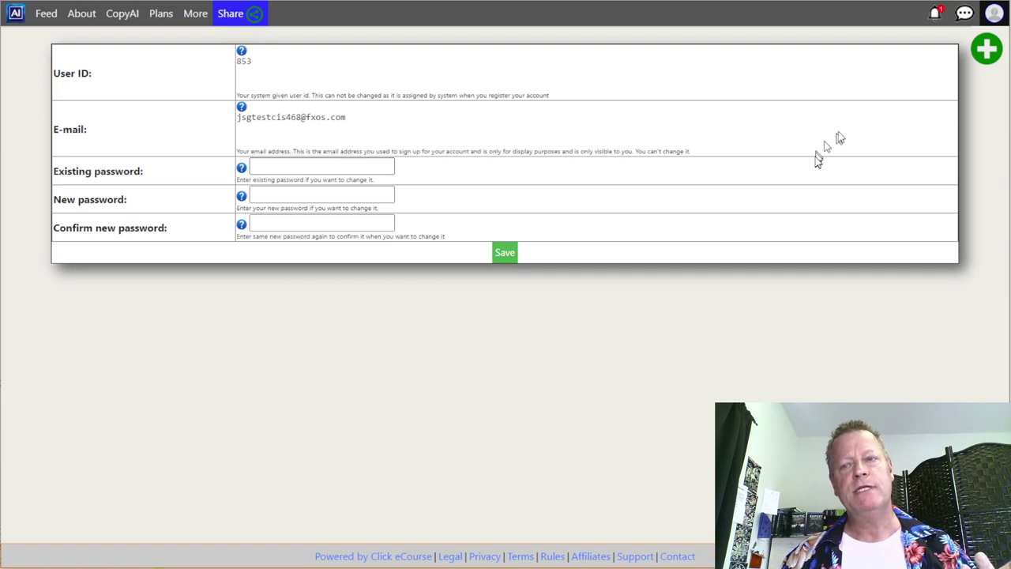
click(993, 17)
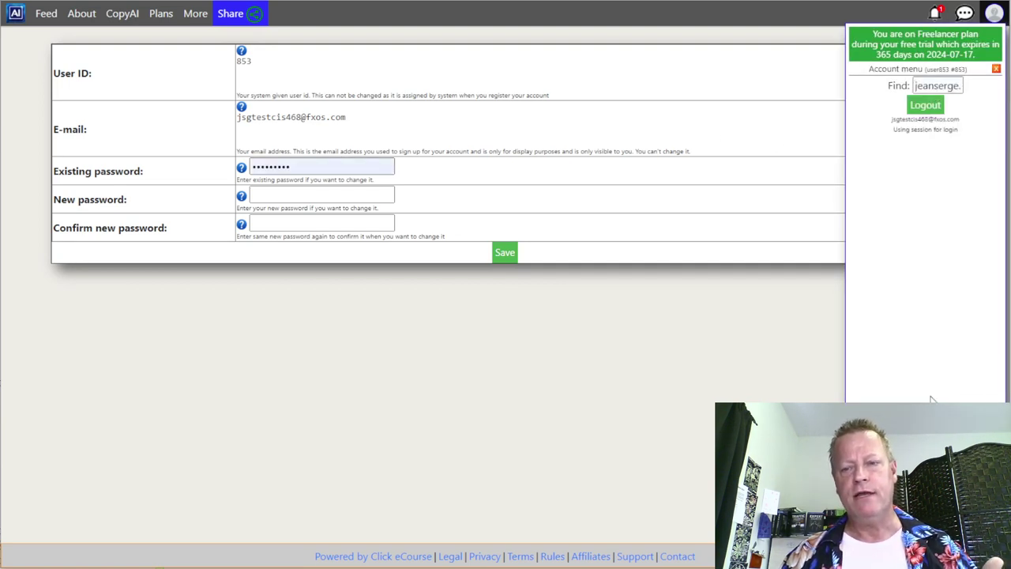
click(926, 105)
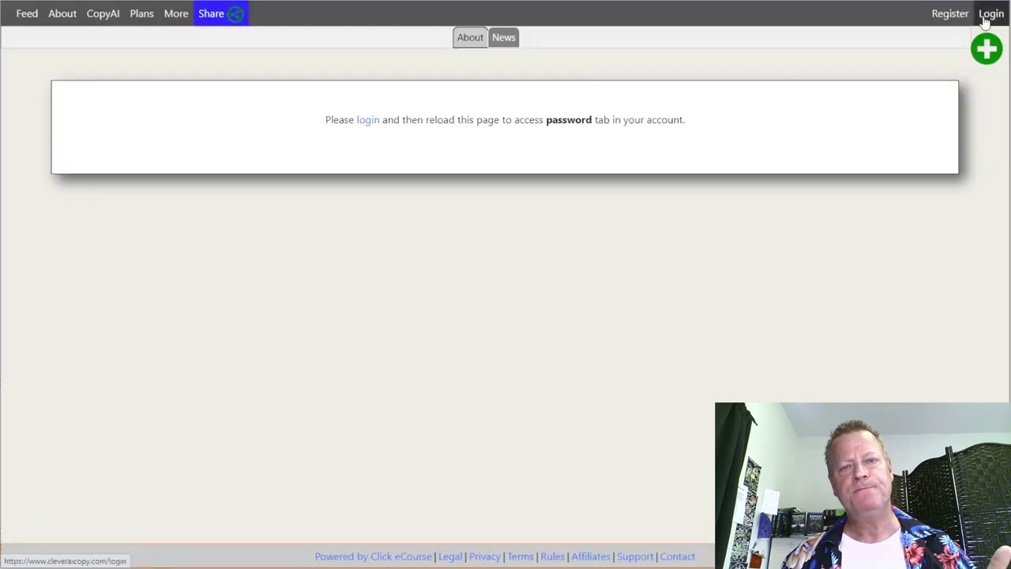
- Copy the sign-up email from the Gmail welcome message into the login form's email field
click(991, 13)
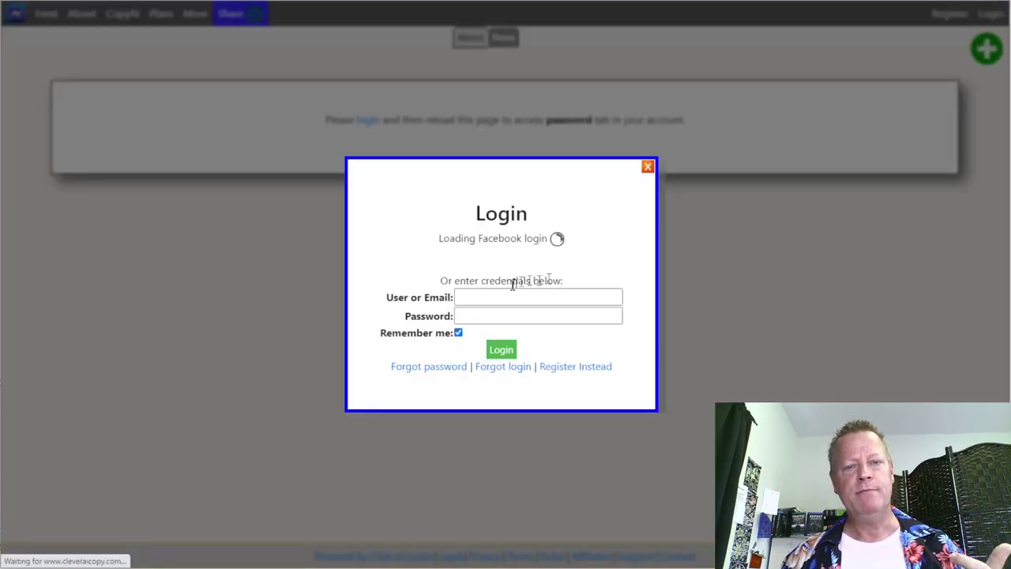
click(485, 297)
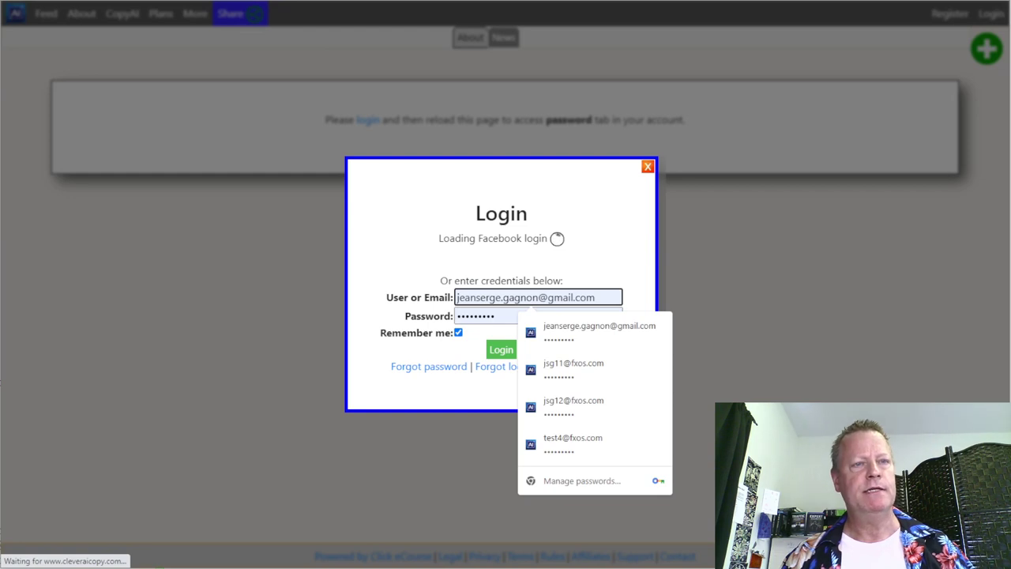
key(alt+Tab)
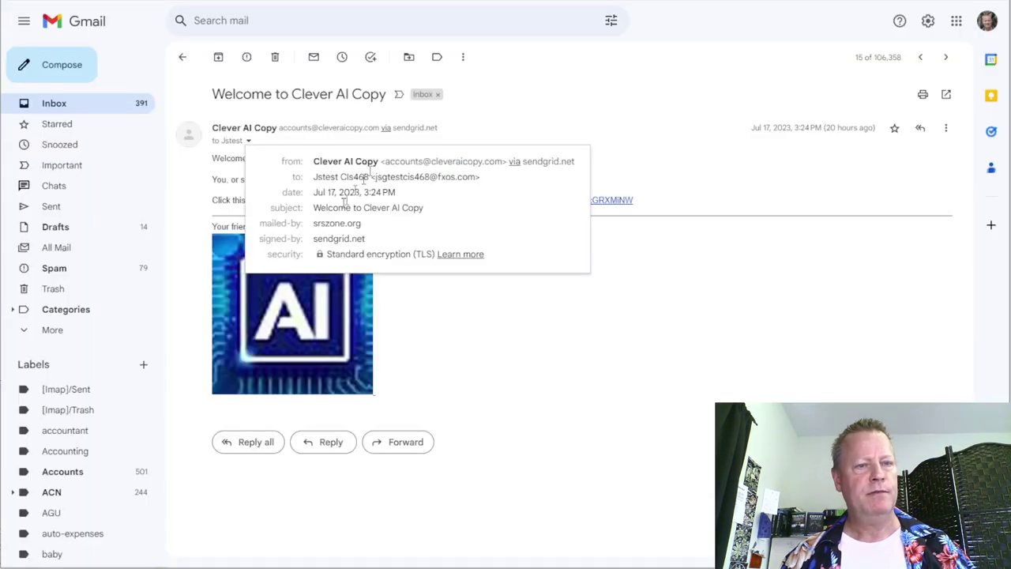
drag(378, 179, 472, 178)
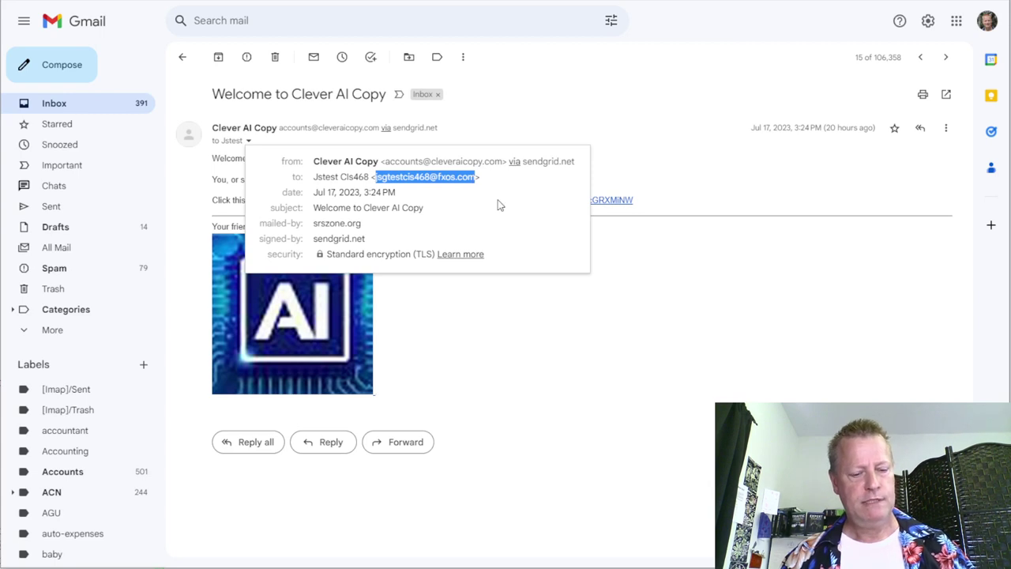
key(alt+Tab)
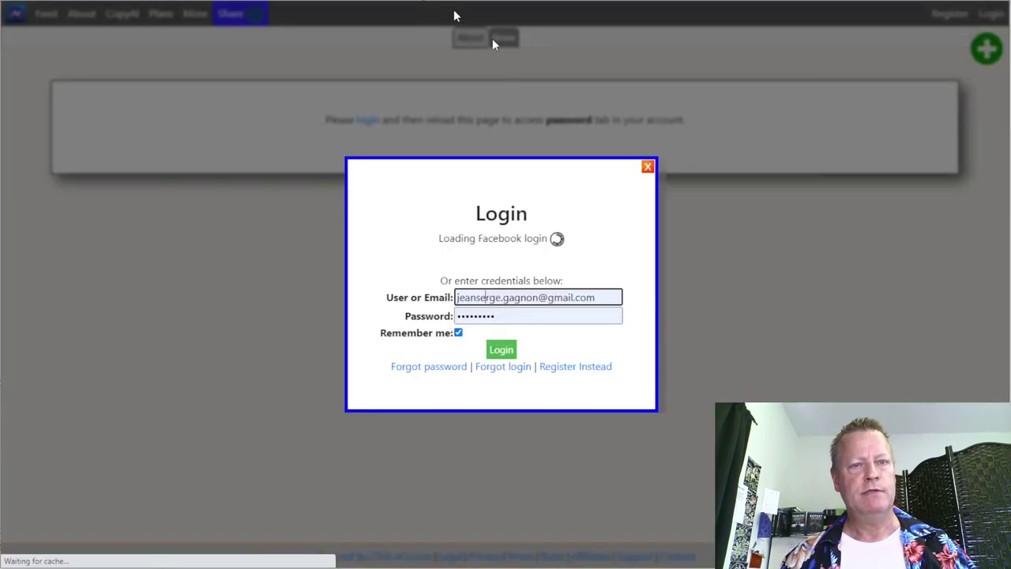
click(527, 307)
key(ctrl+a)
key(ctrl+v)
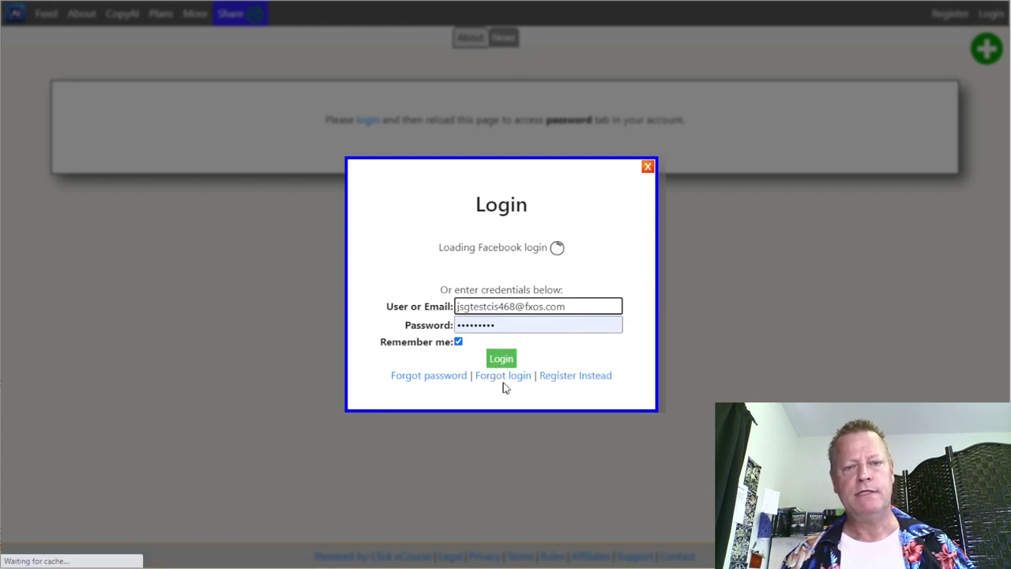
- Request a password reset link for that email and close the confirmation
click(447, 377)
click(481, 282)
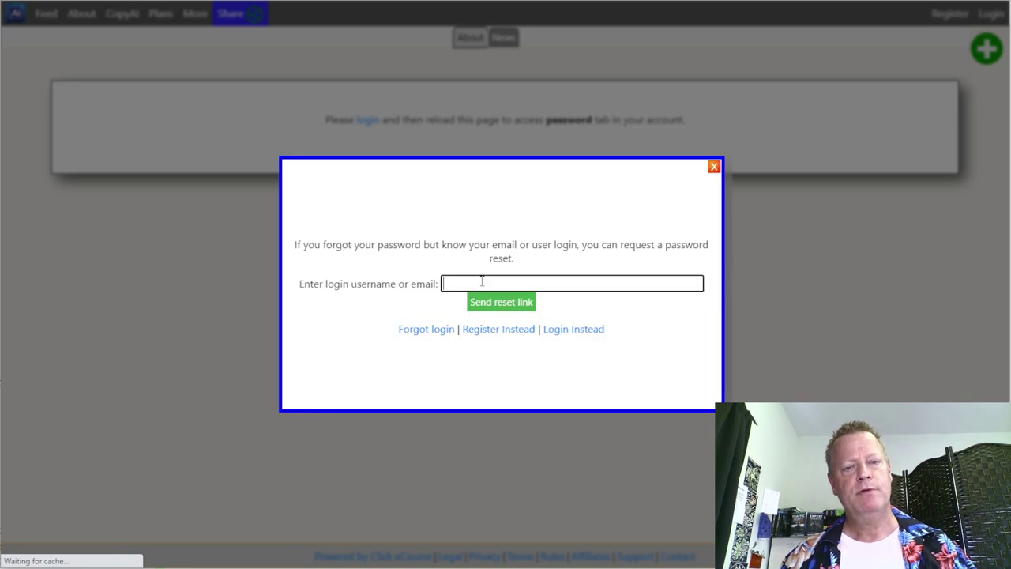
key(ctrl+v)
click(515, 305)
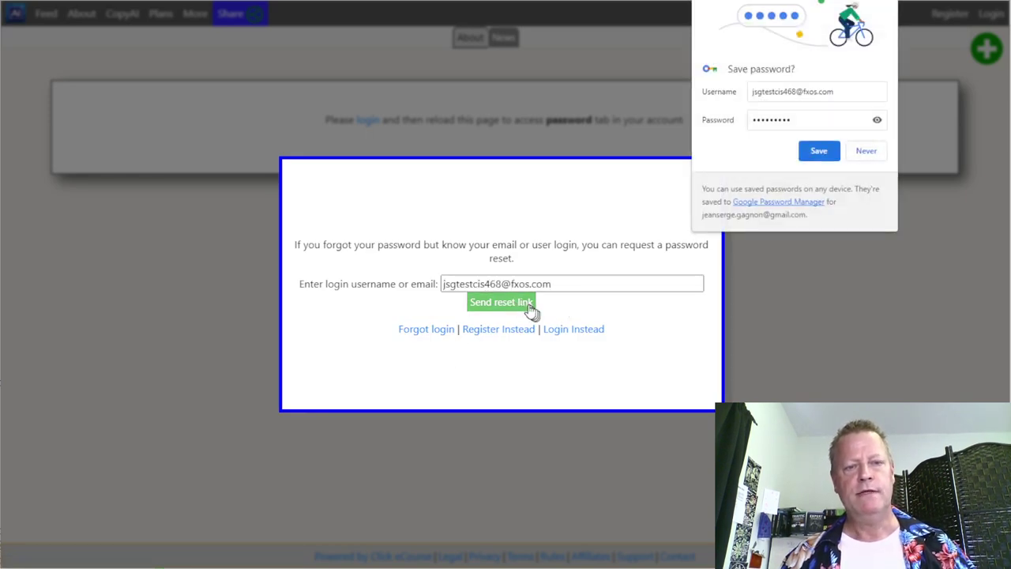
drag(454, 219, 605, 219)
click(605, 219)
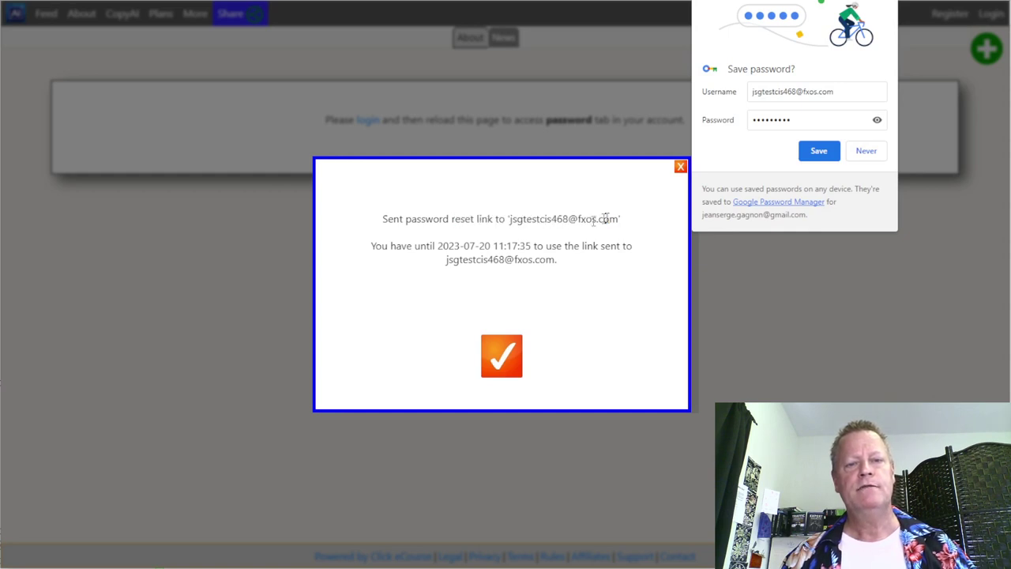
click(502, 355)
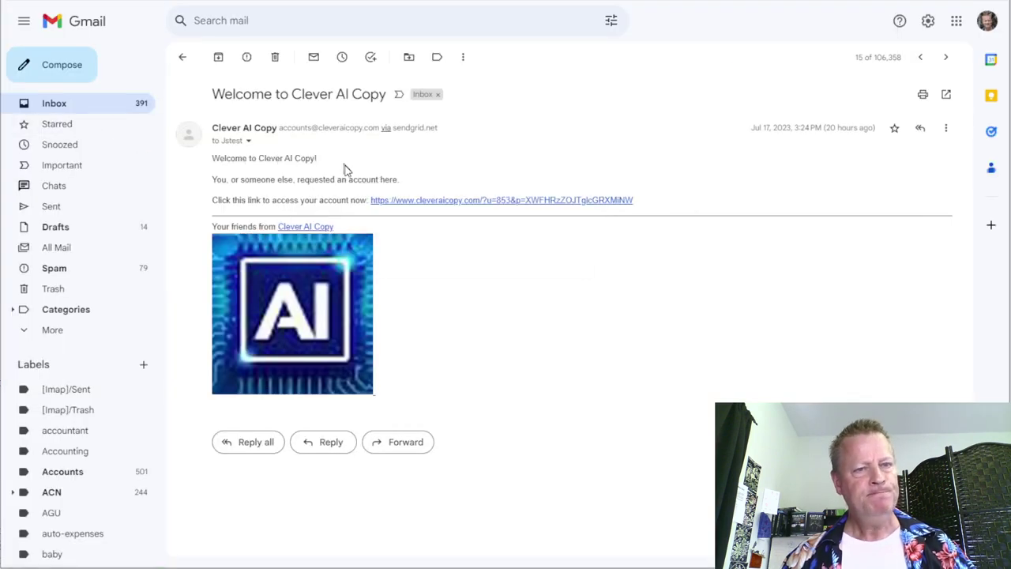
- Refresh the Gmail inbox and follow the link in the 'Password Reset on Clever AI Copy' email
key(alt+Left)
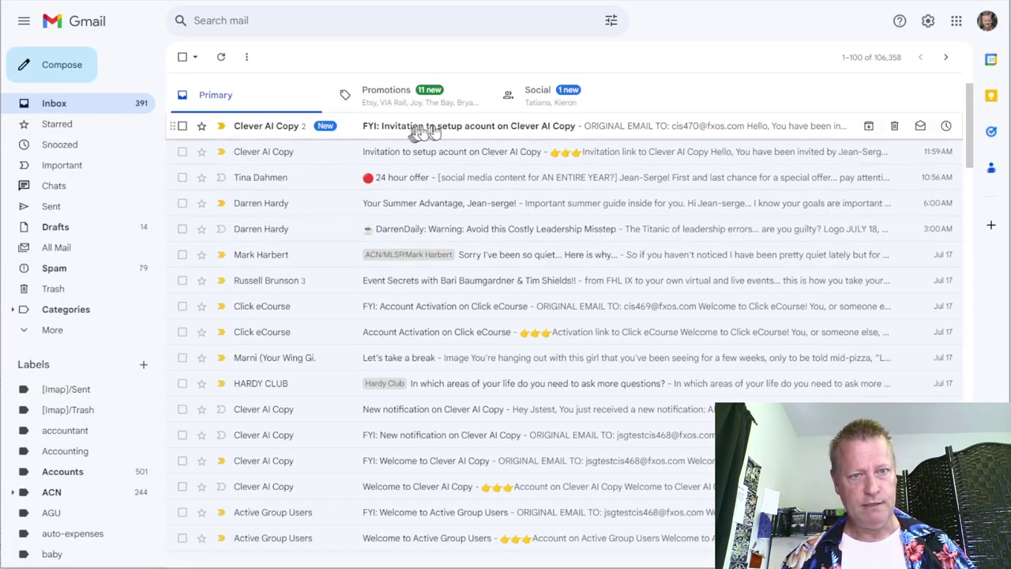
click(222, 59)
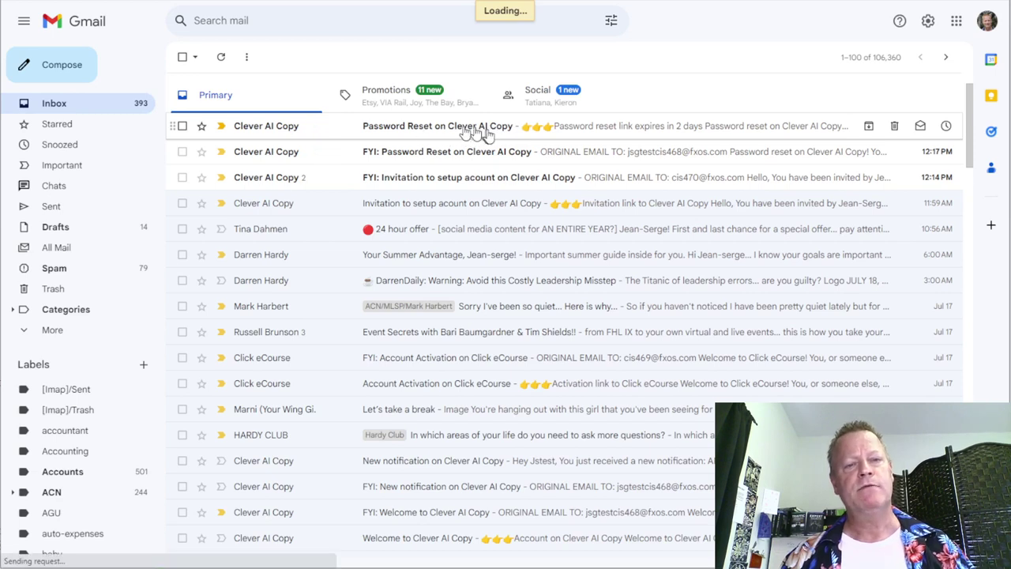
click(469, 129)
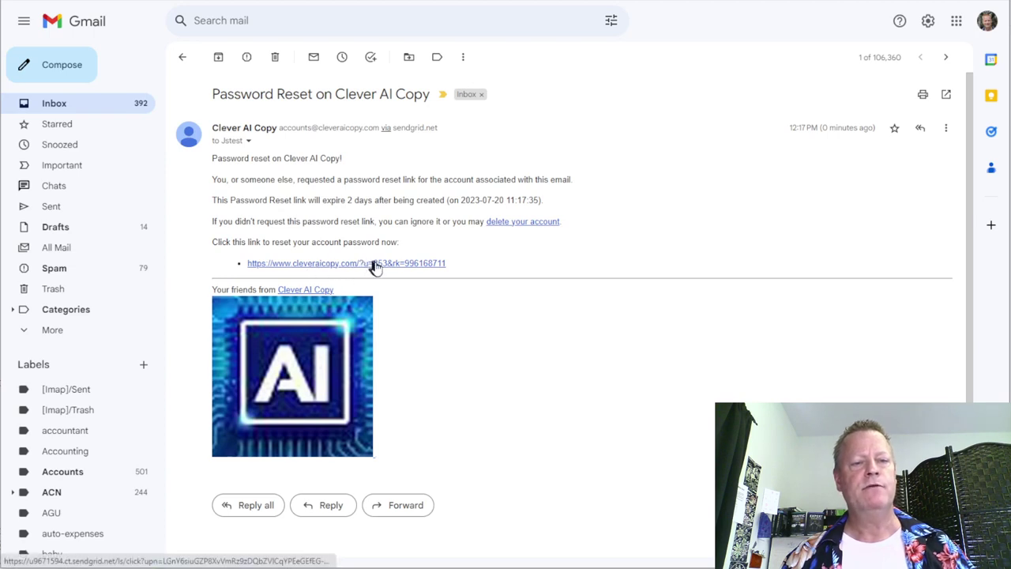
click(378, 265)
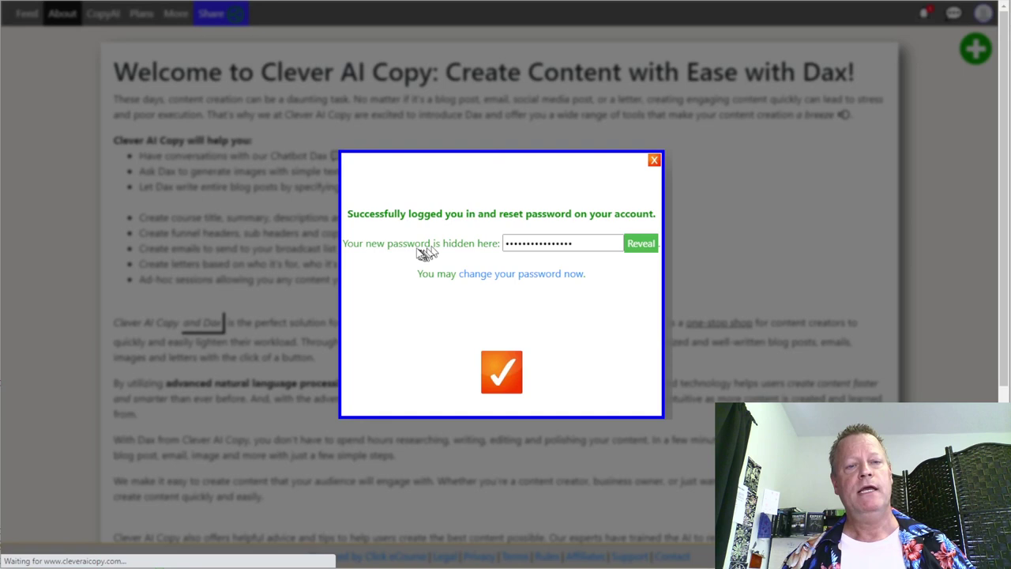
- Set a new account password, confirm it, and save
double_click(569, 244)
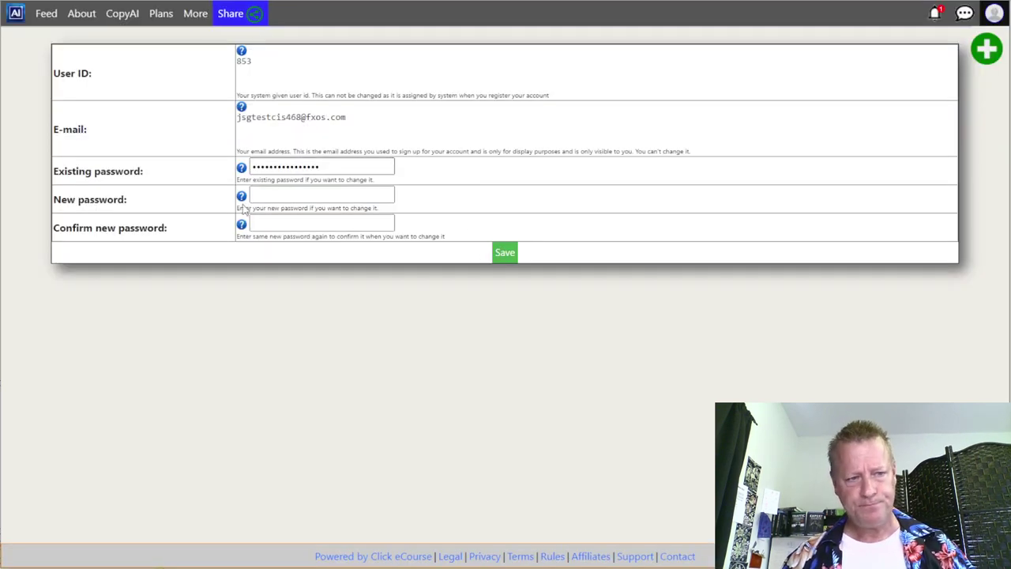
click(294, 200)
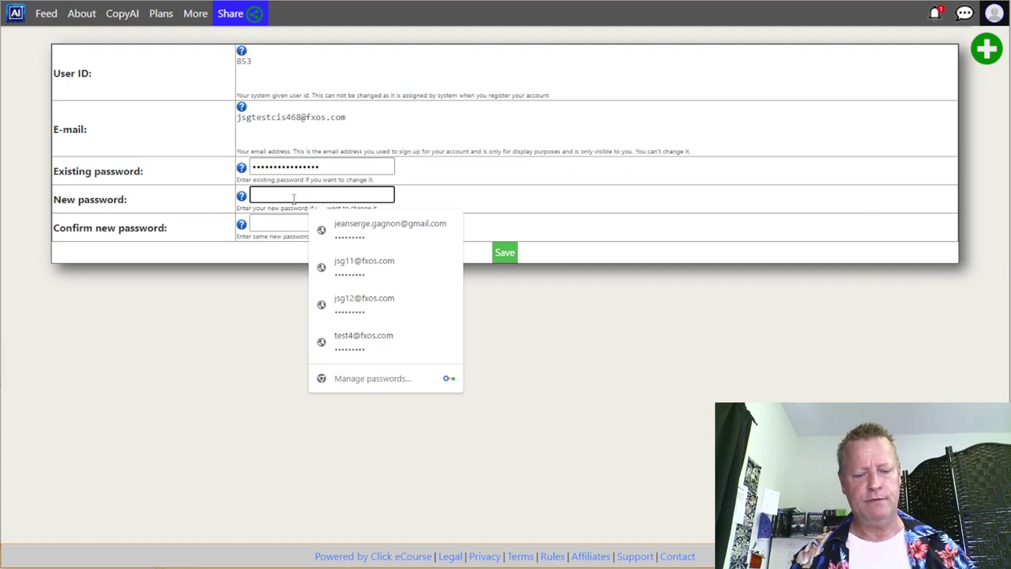
text(123456)
key(Tab)
text(123456)
click(498, 253)
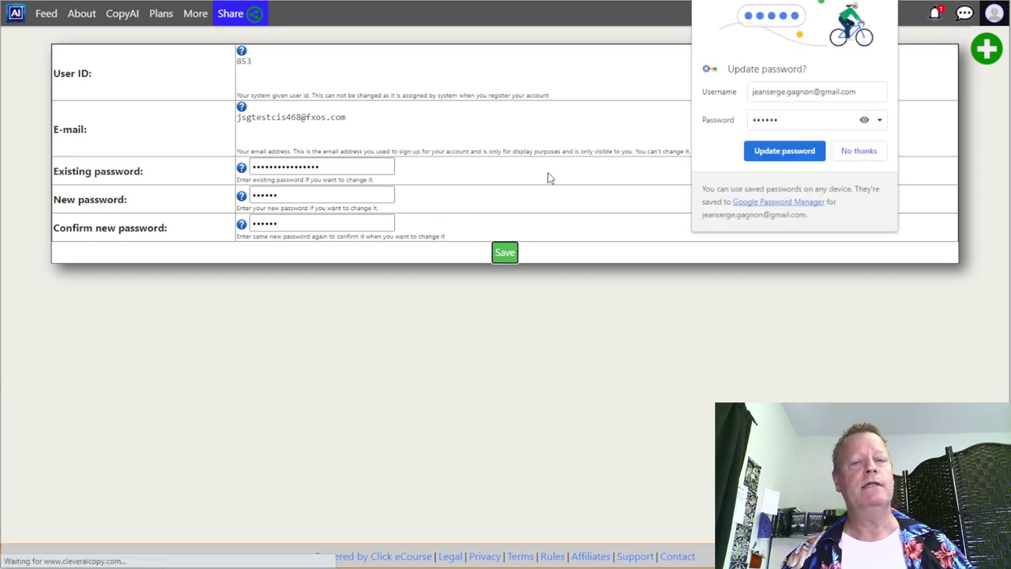
- Save the login under the account email in the browser's password manager, then log out
click(860, 91)
drag(865, 91, 725, 93)
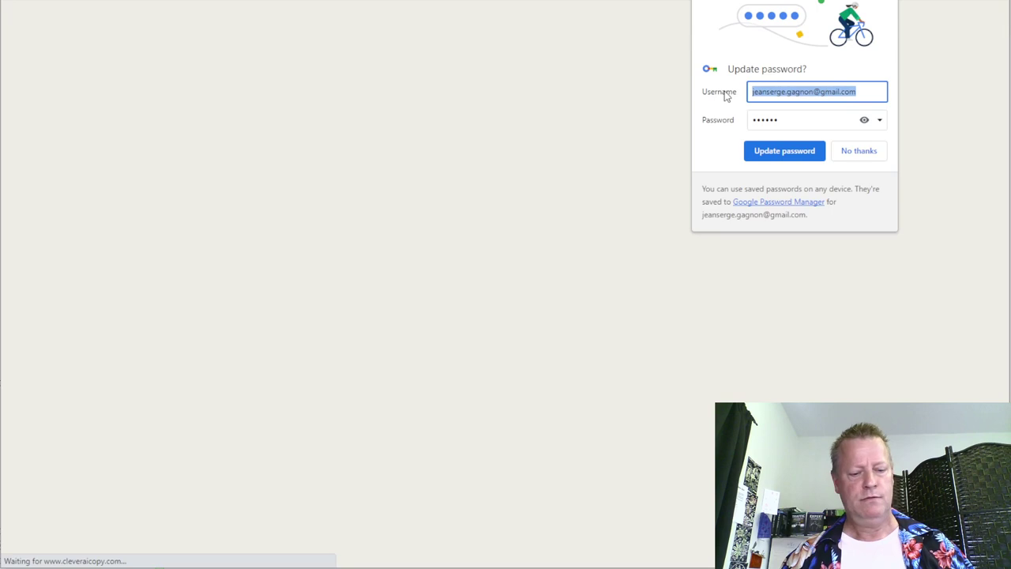
key(ctrl+v)
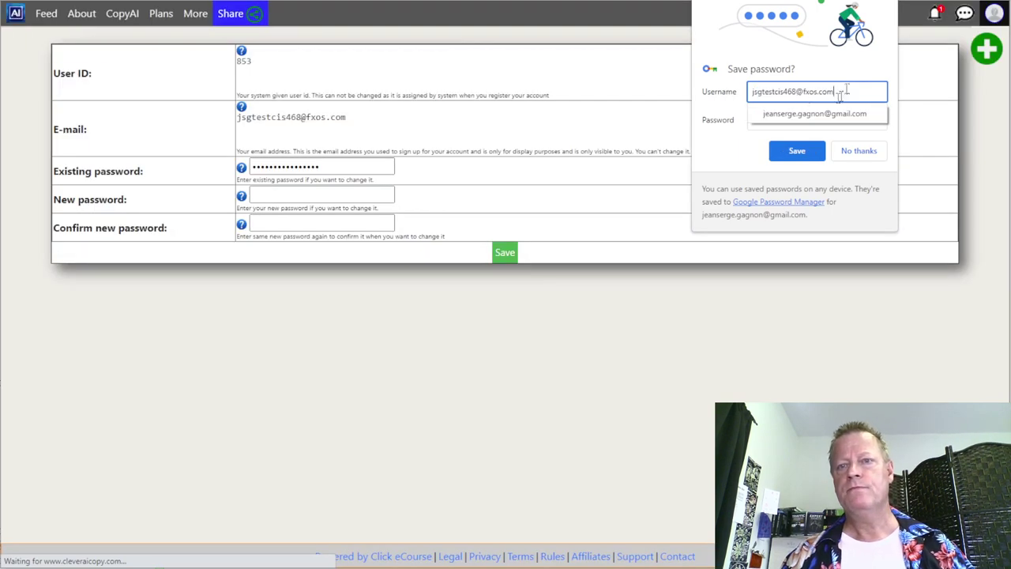
click(747, 148)
click(796, 150)
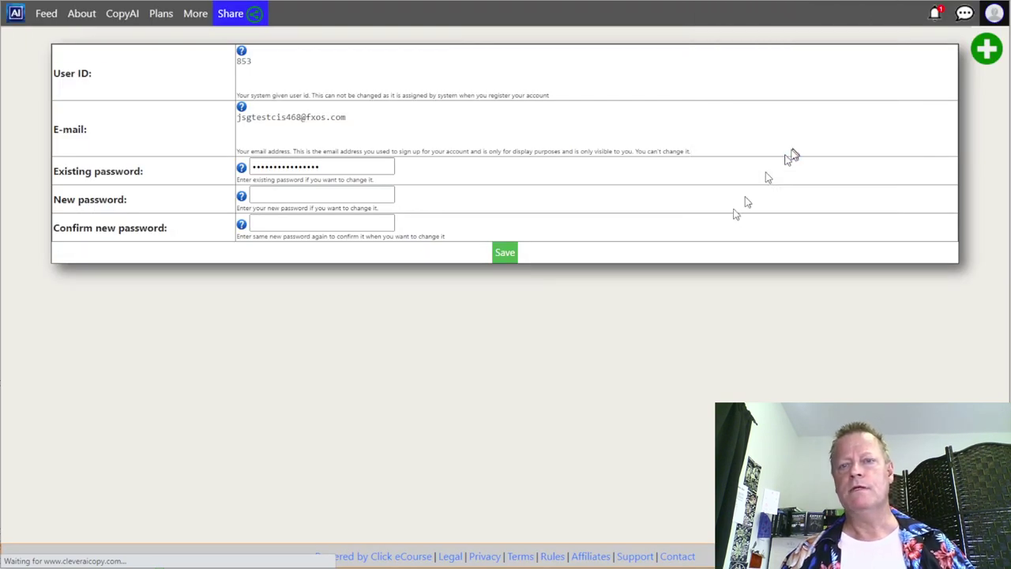
click(993, 13)
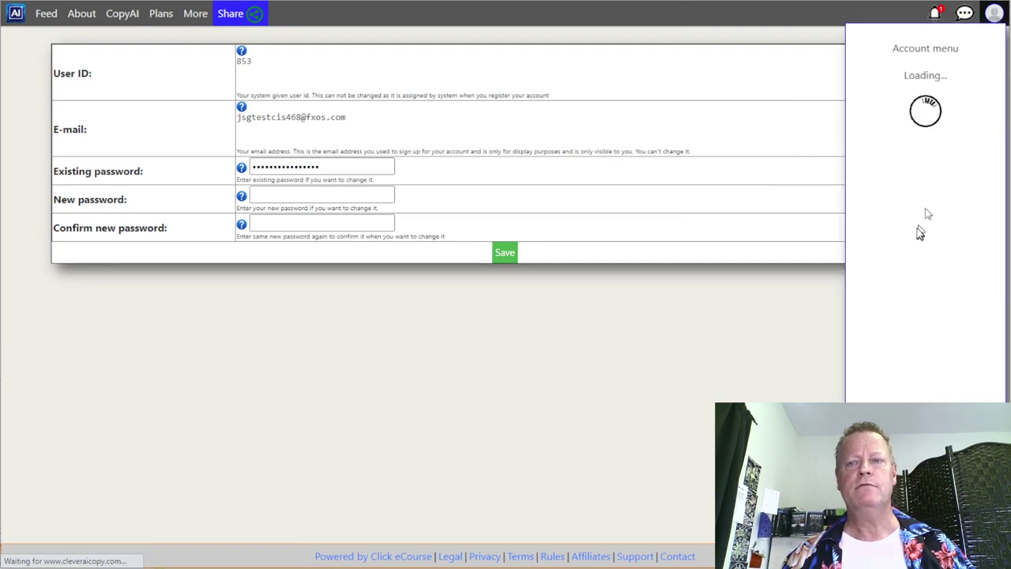
click(925, 398)
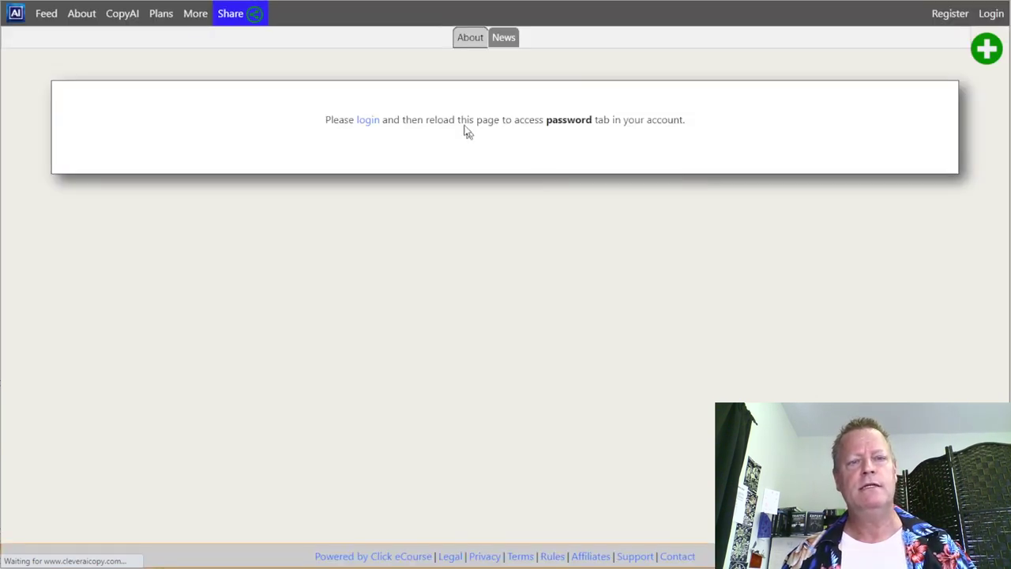
- Log back in using the browser's saved e-mail and password
click(989, 15)
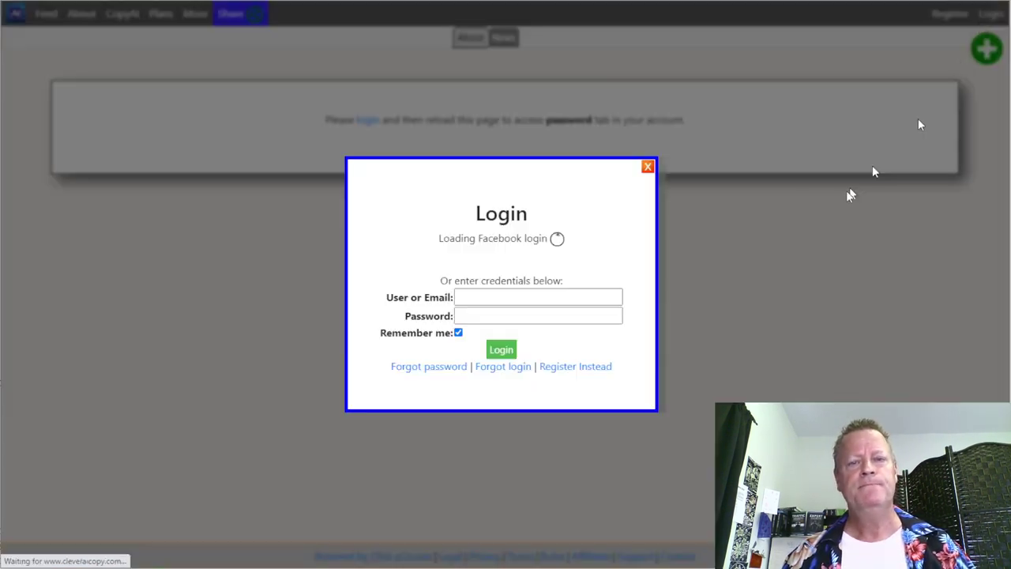
click(561, 299)
drag(579, 298, 456, 303)
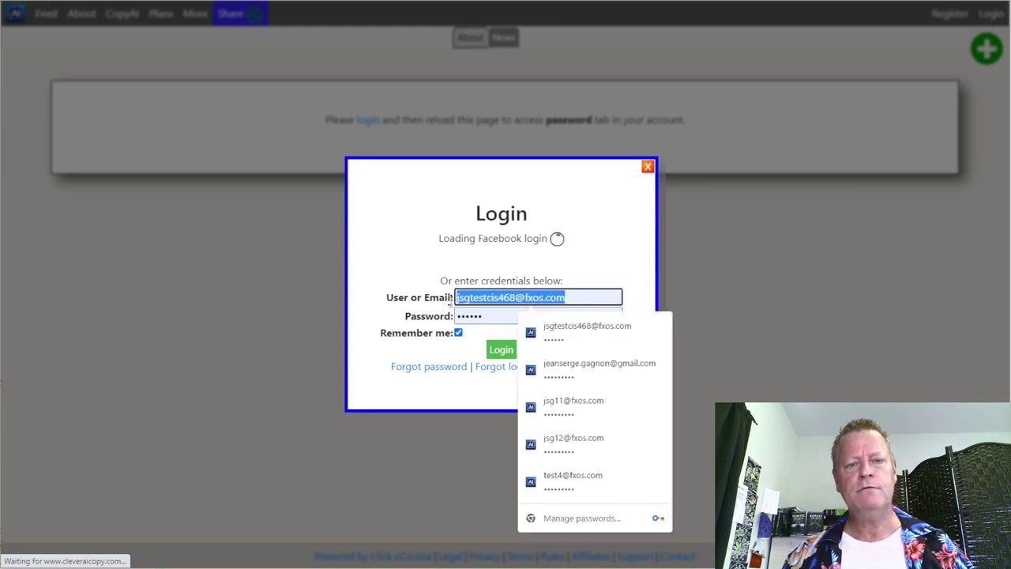
click(467, 316)
click(492, 350)
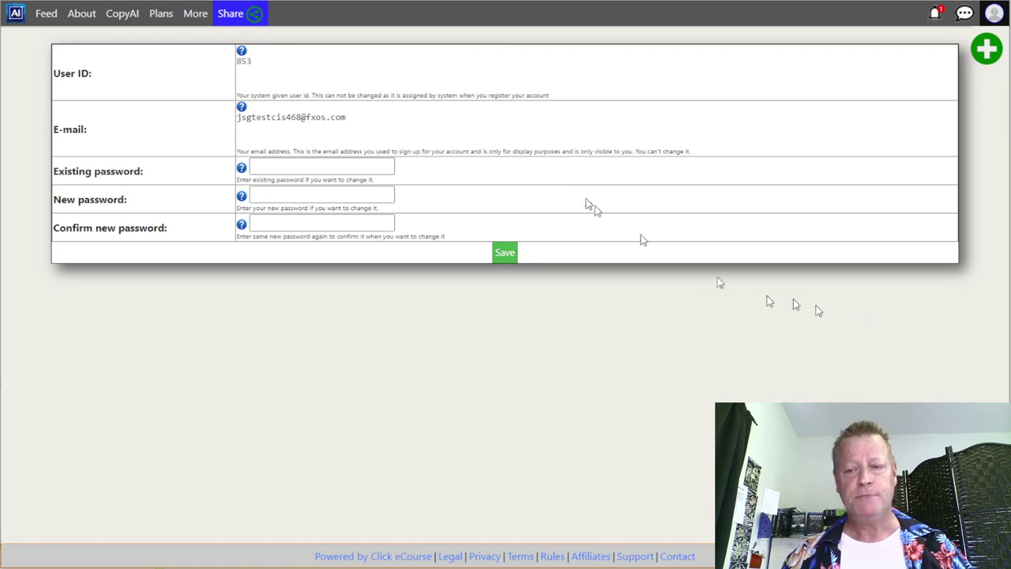
- Check the 'profile picture, cover and BIO' step in the Notepad checklist, then return to the browser
key(alt+Tab)
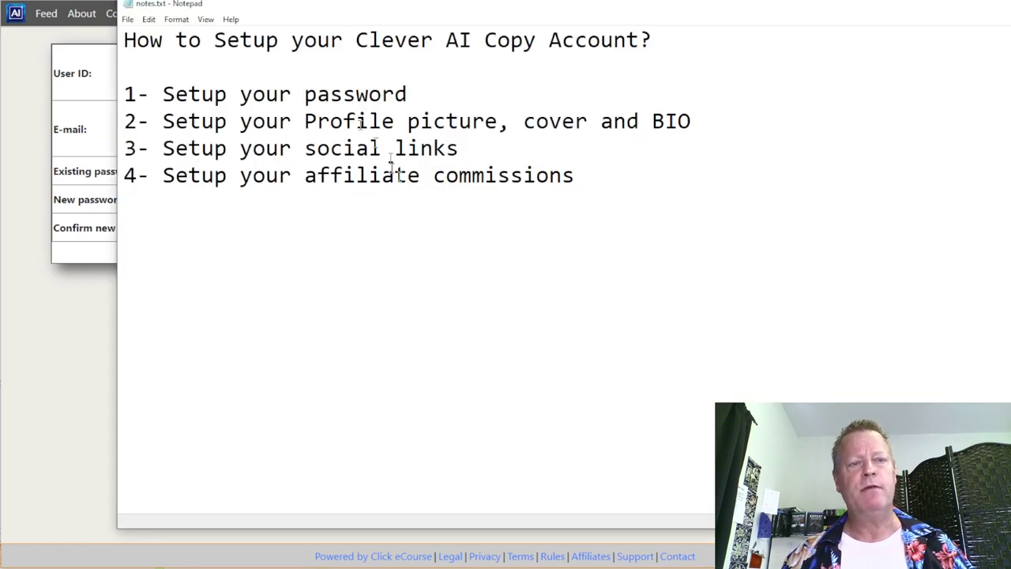
drag(252, 121, 692, 121)
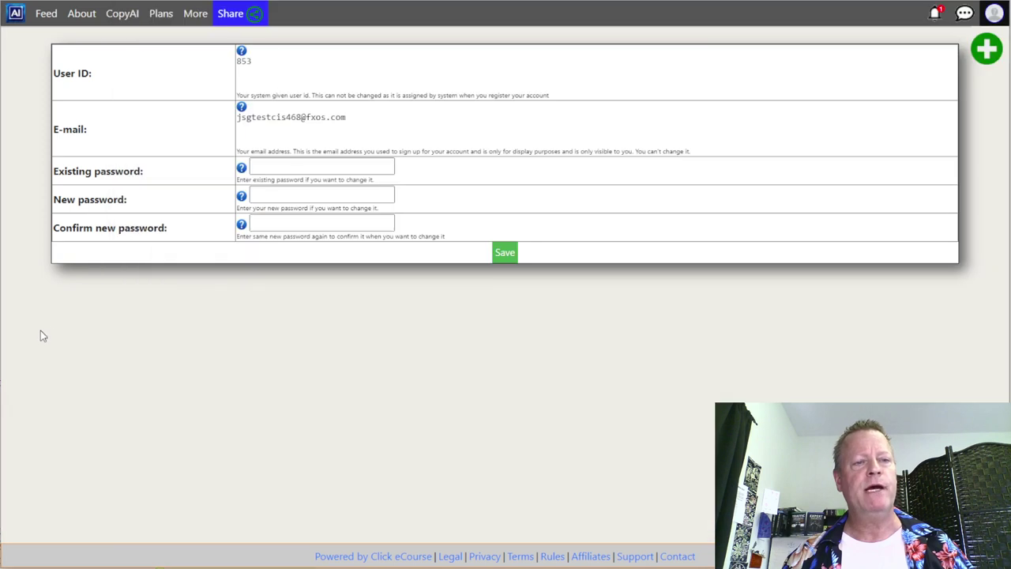
click(40, 330)
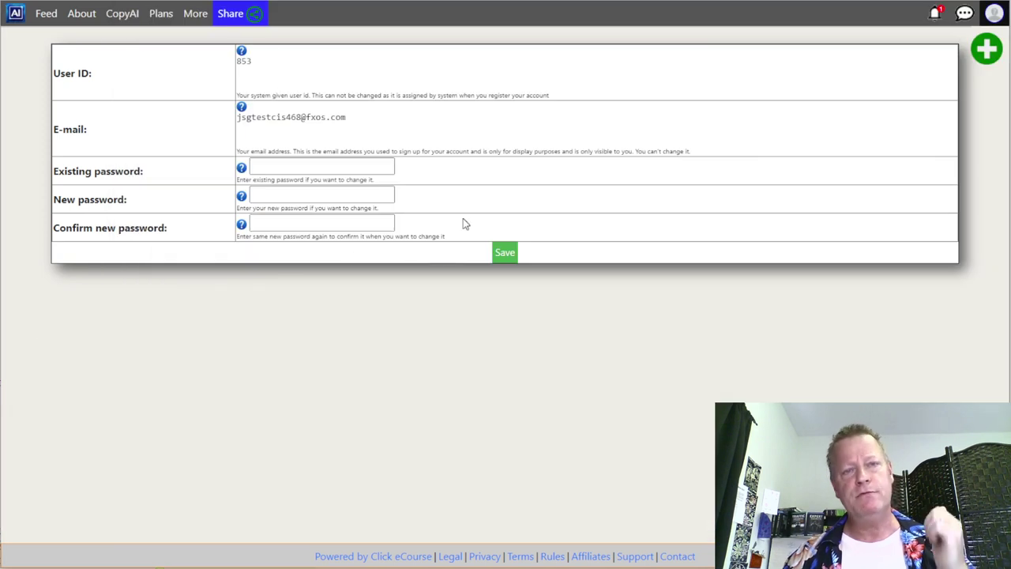
- Open the account menu and clear the browser's Find field
click(994, 15)
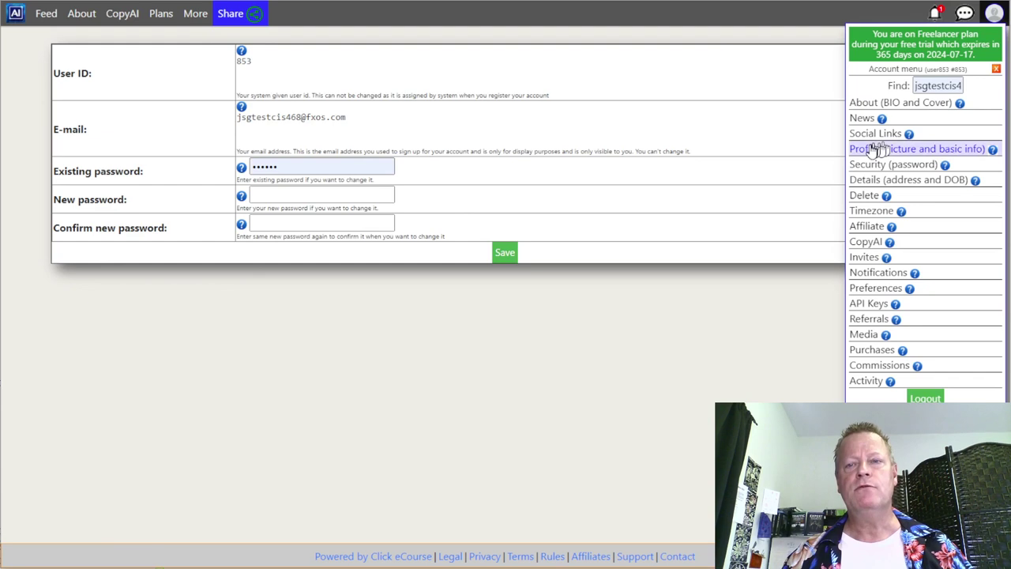
double_click(944, 87)
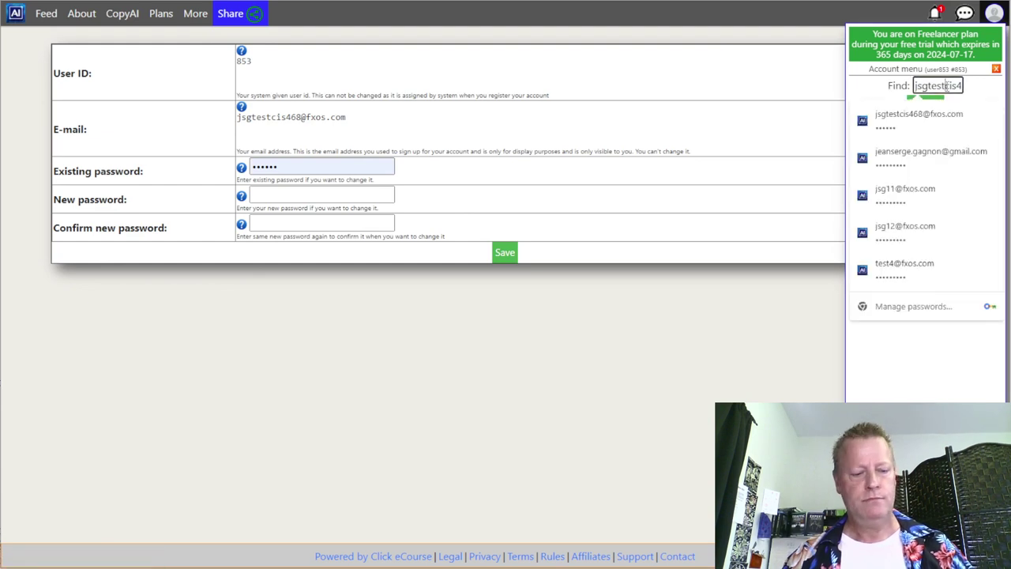
key(BackSpace)
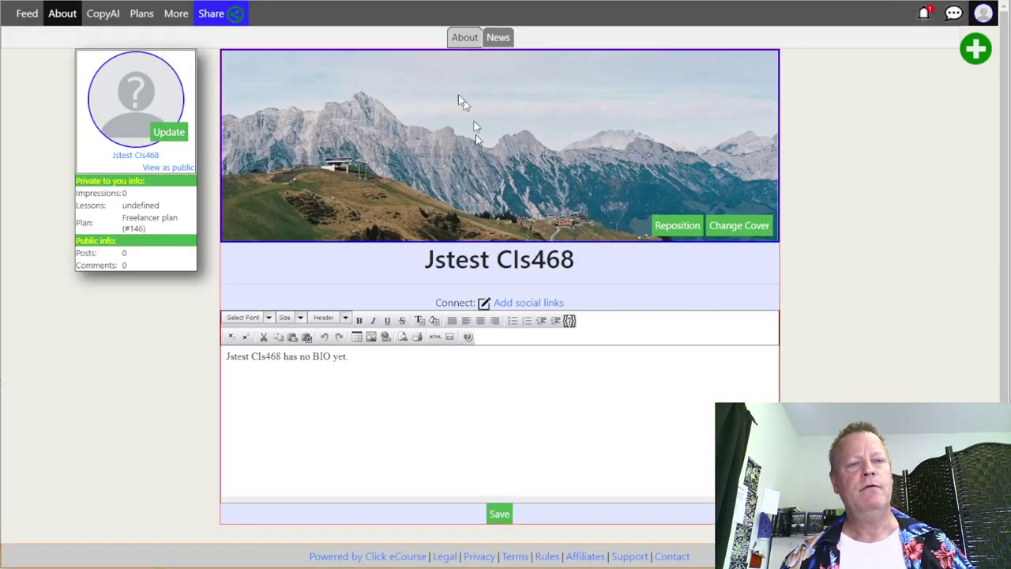
- Upload family-with-katia-and-coco.jpg from the images folder as the profile picture
click(168, 132)
click(447, 281)
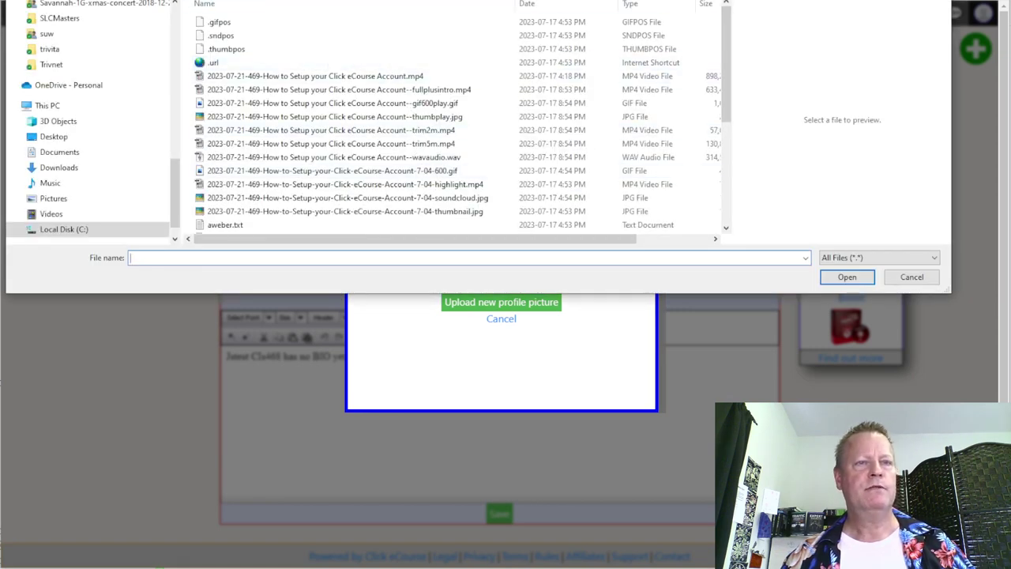
scroll(291, 132, down, 5)
scroll(290, 132, down, 8)
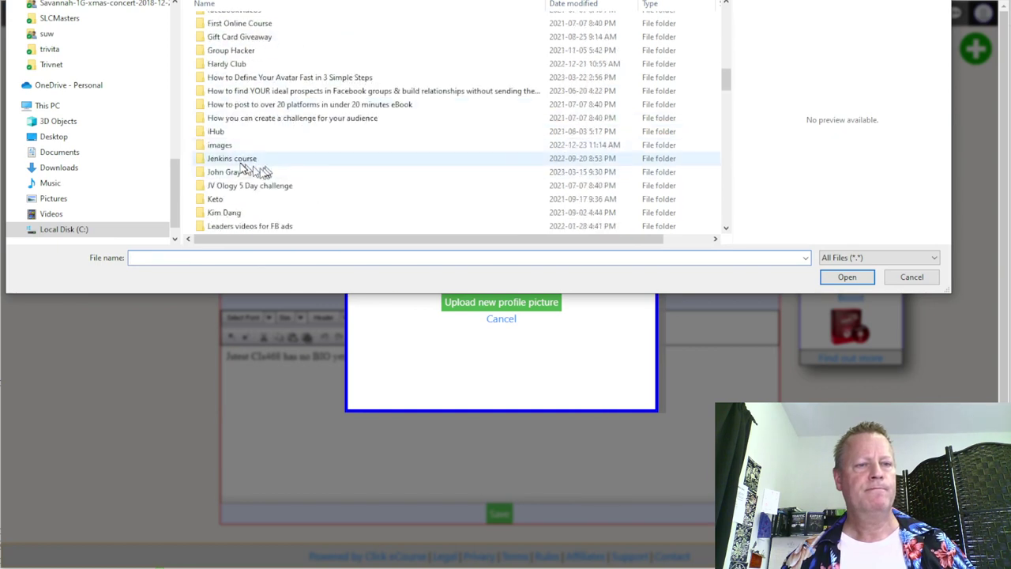
double_click(350, 147)
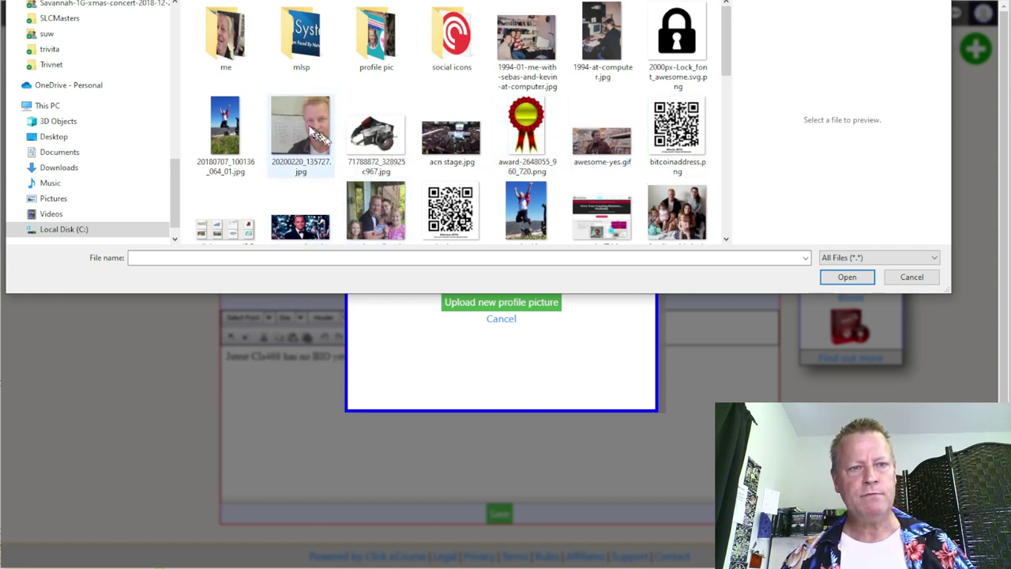
click(316, 134)
click(679, 217)
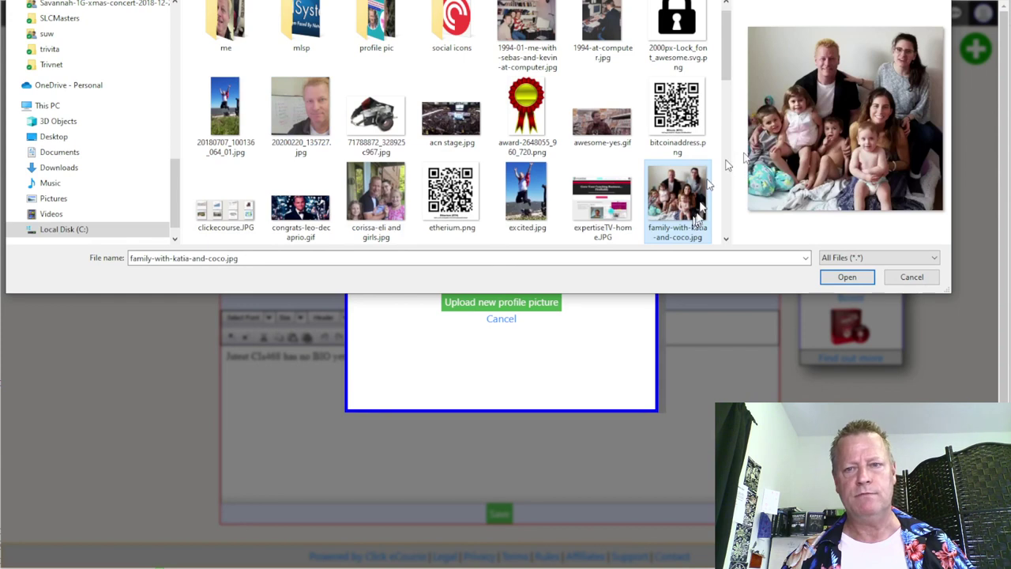
click(847, 276)
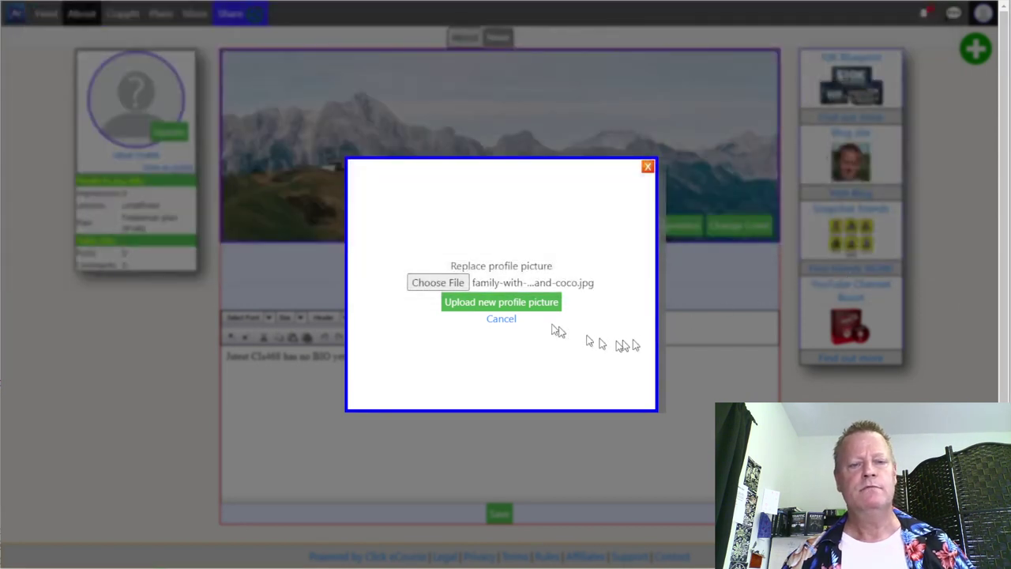
click(525, 307)
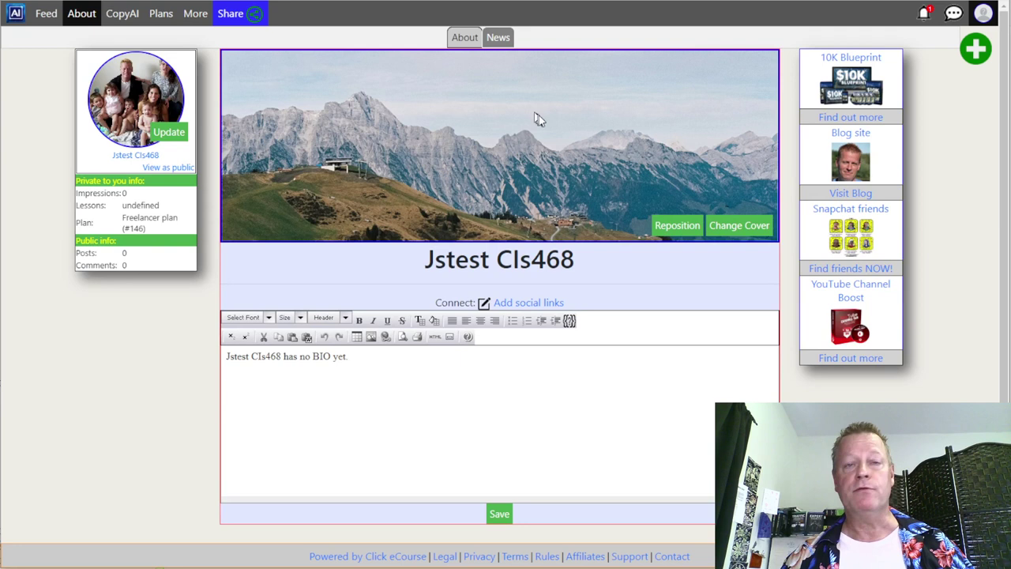
- Upload 'I CRACKED THE CODE.v2-1280x628.png' as the new cover photo
click(739, 227)
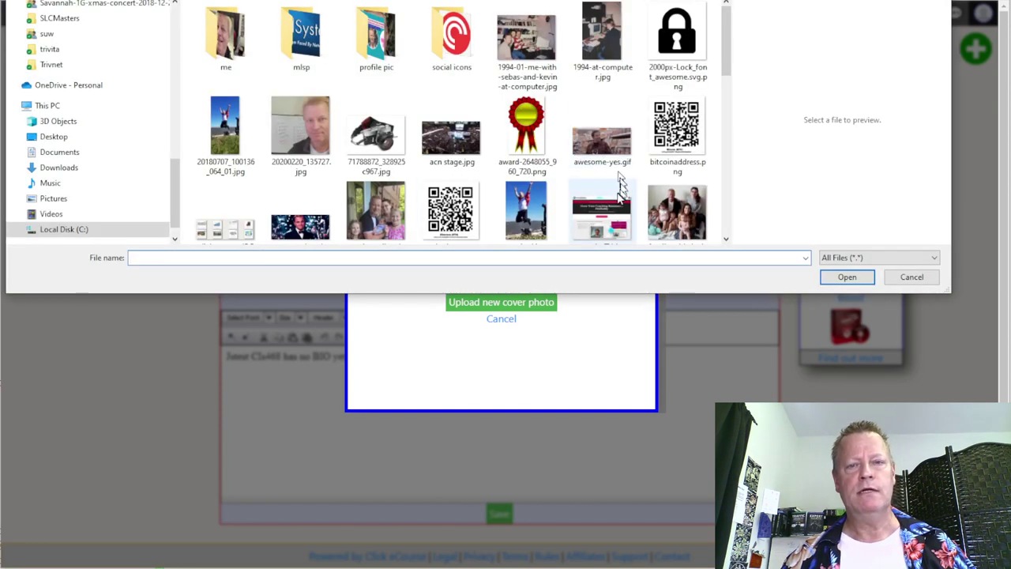
scroll(614, 194, down, 5)
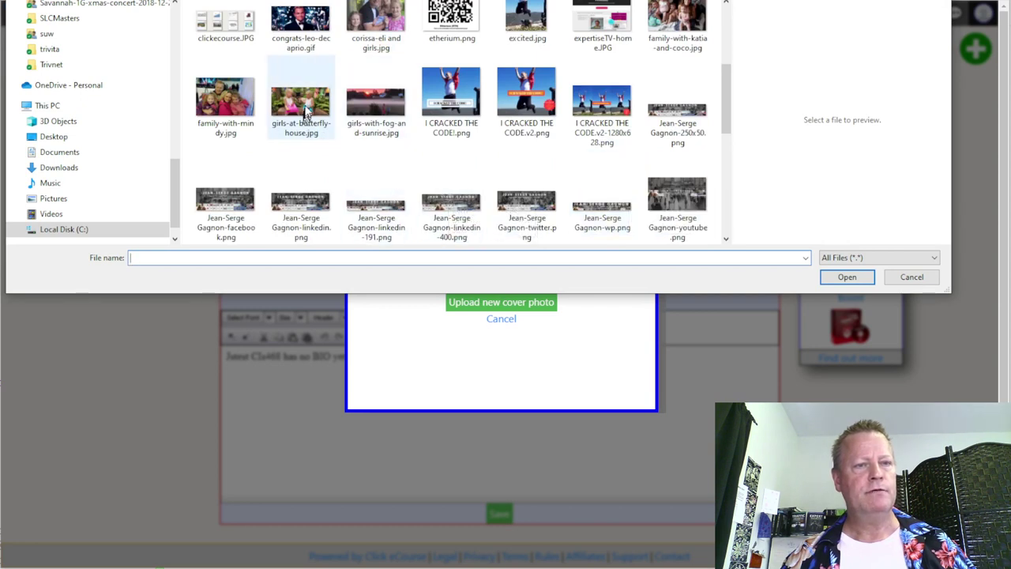
click(602, 110)
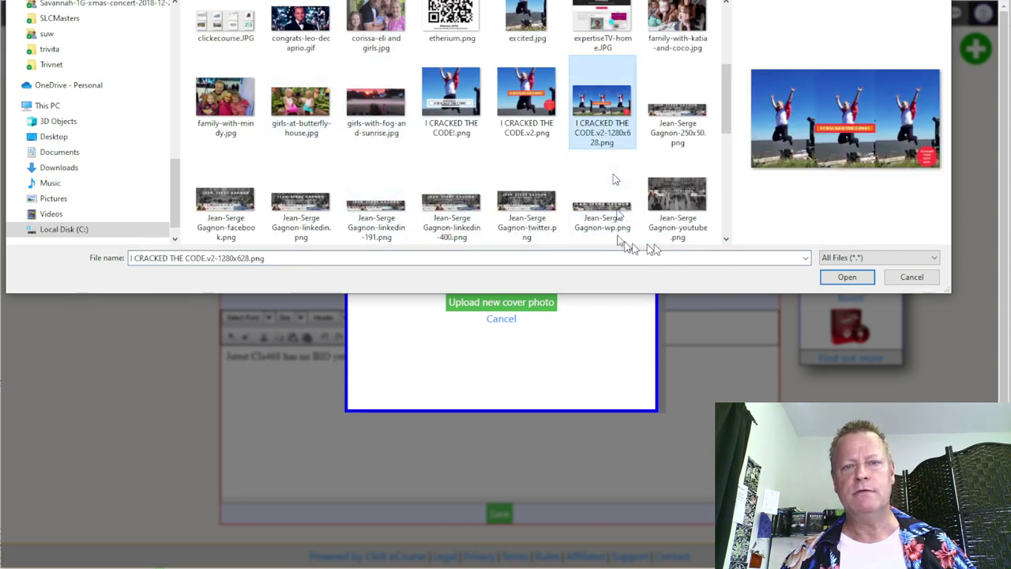
click(846, 277)
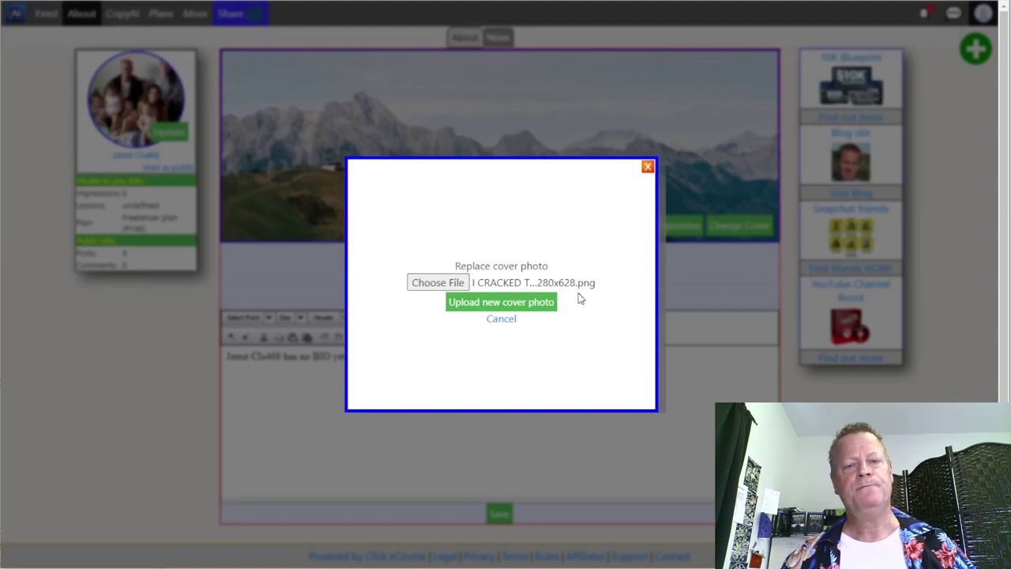
click(517, 305)
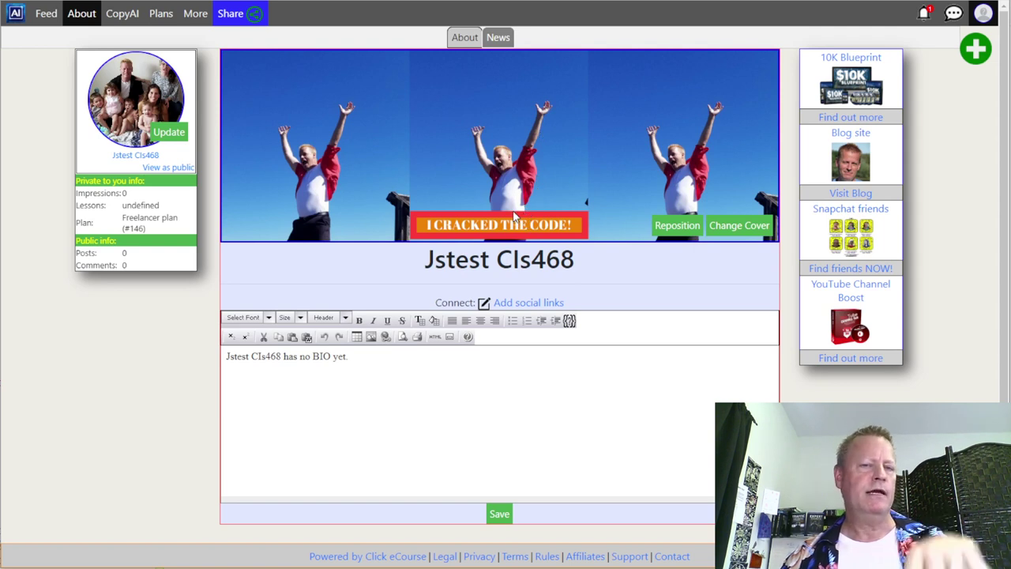
- Reposition the cover photo upward to a -100px offset and save it
click(680, 229)
click(533, 291)
click(533, 291)
click(533, 291)
click(532, 291)
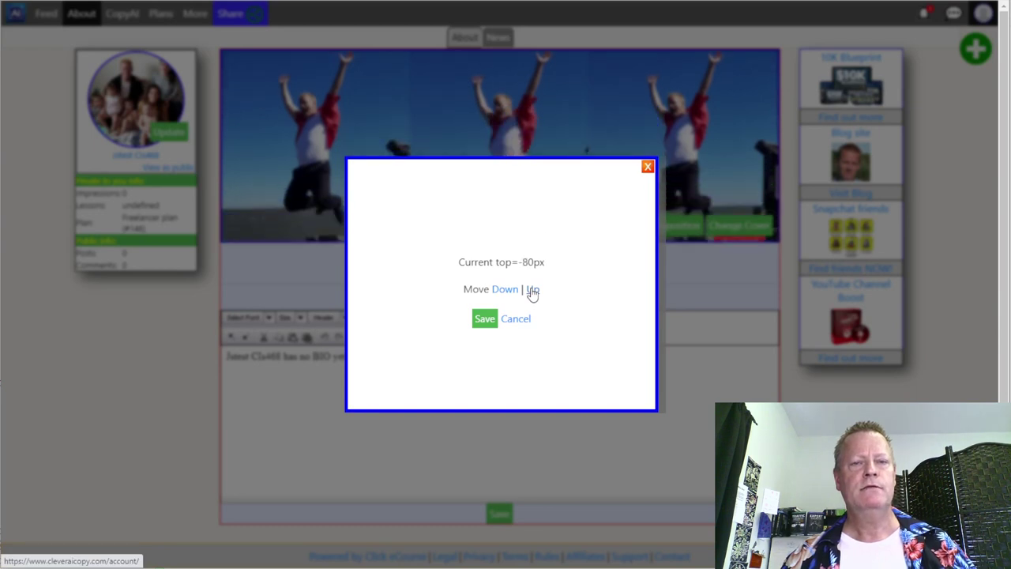
click(532, 291)
click(532, 291)
click(488, 320)
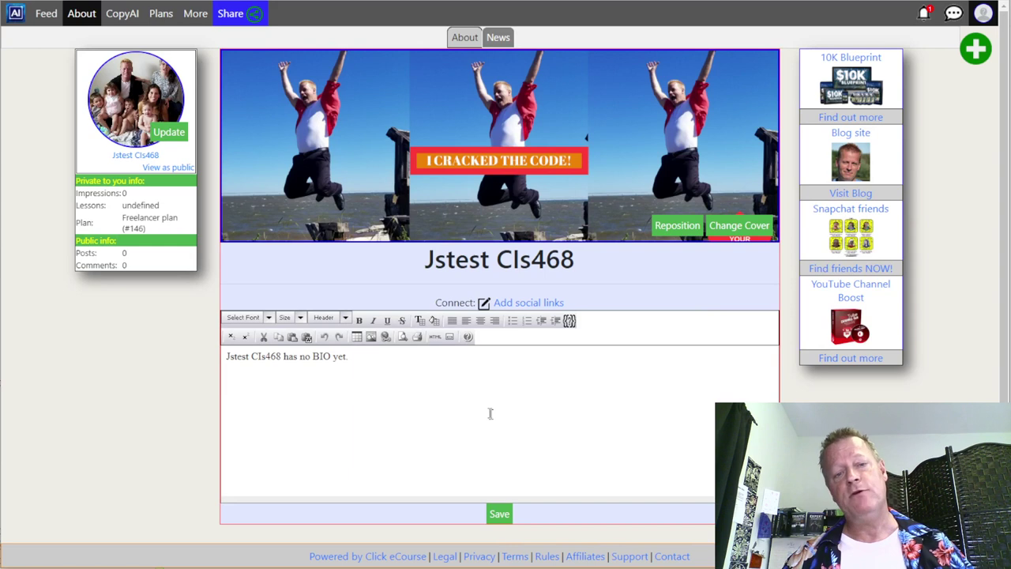
- Replace the placeholder bio with 'Testing my new account setup with Clever AI Copy', then mark the social links step in Notepad
drag(385, 365, 229, 362)
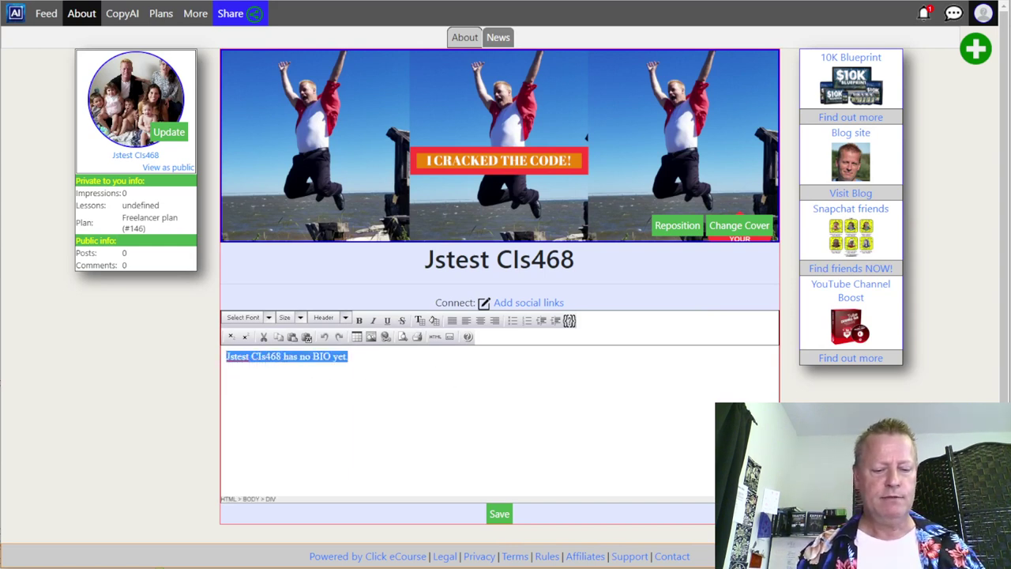
text(Testing my )
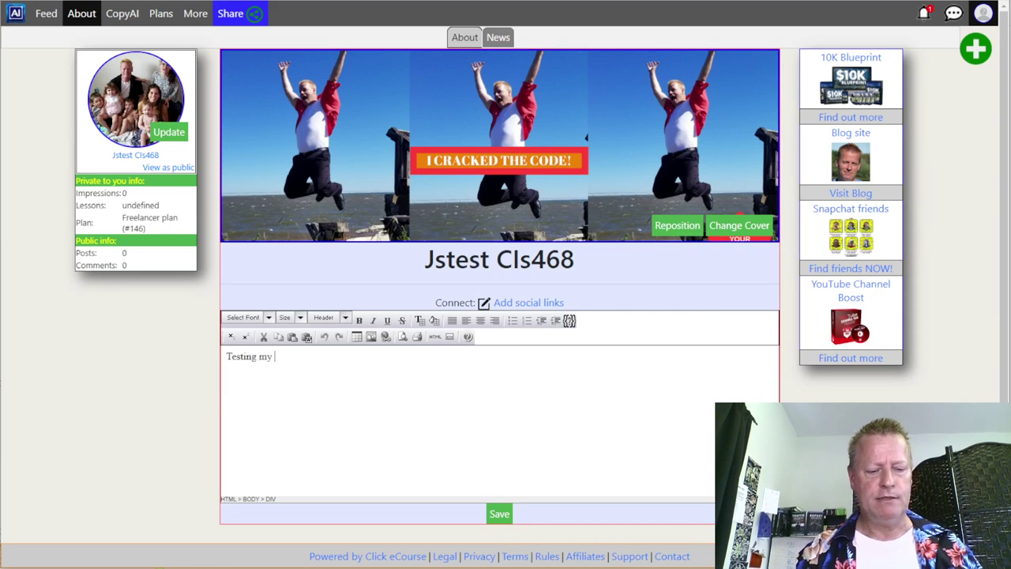
text(new a)
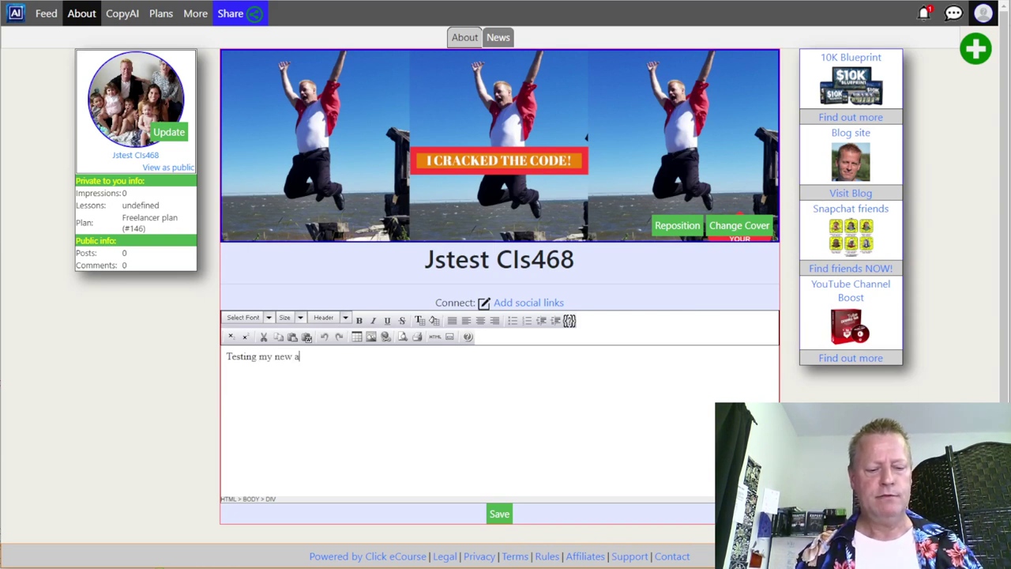
text(ew account setup)
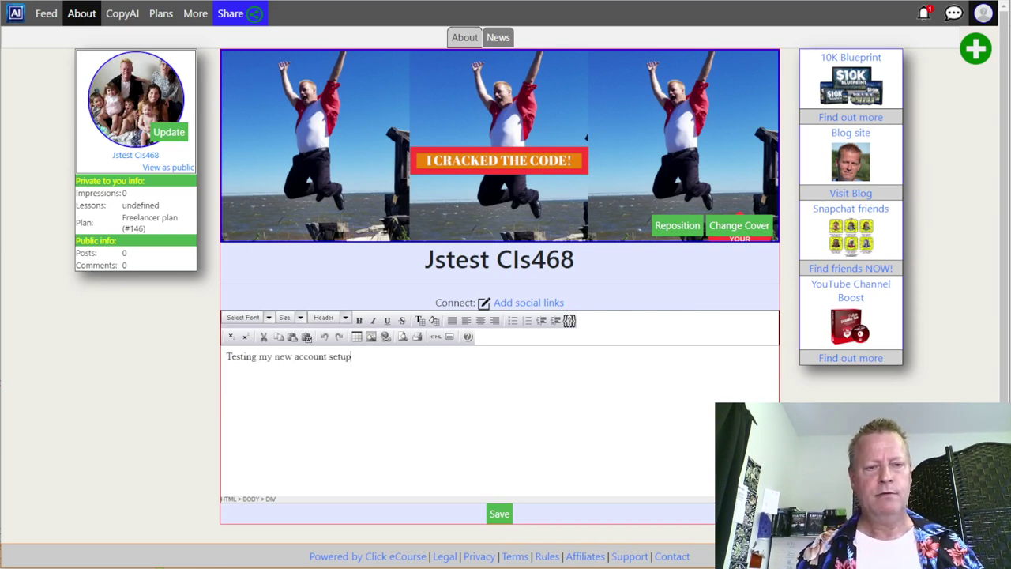
text( with Clever AI )
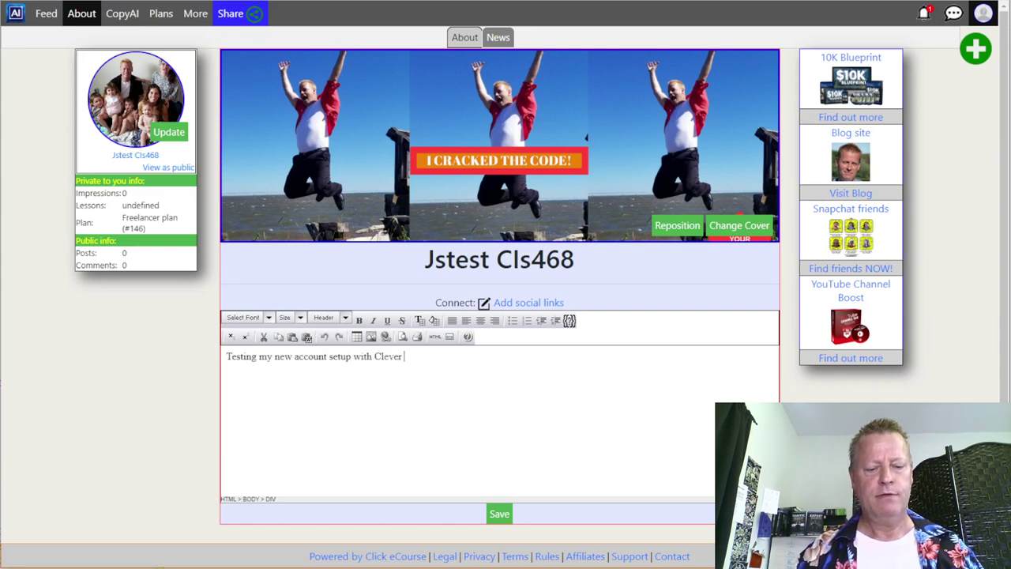
text(Copy)
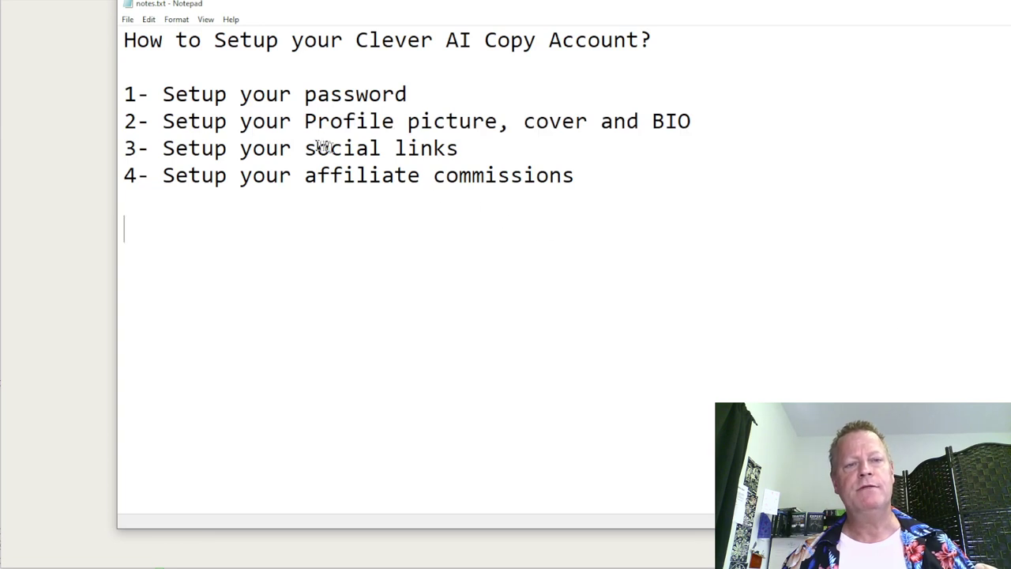
drag(304, 148, 462, 157)
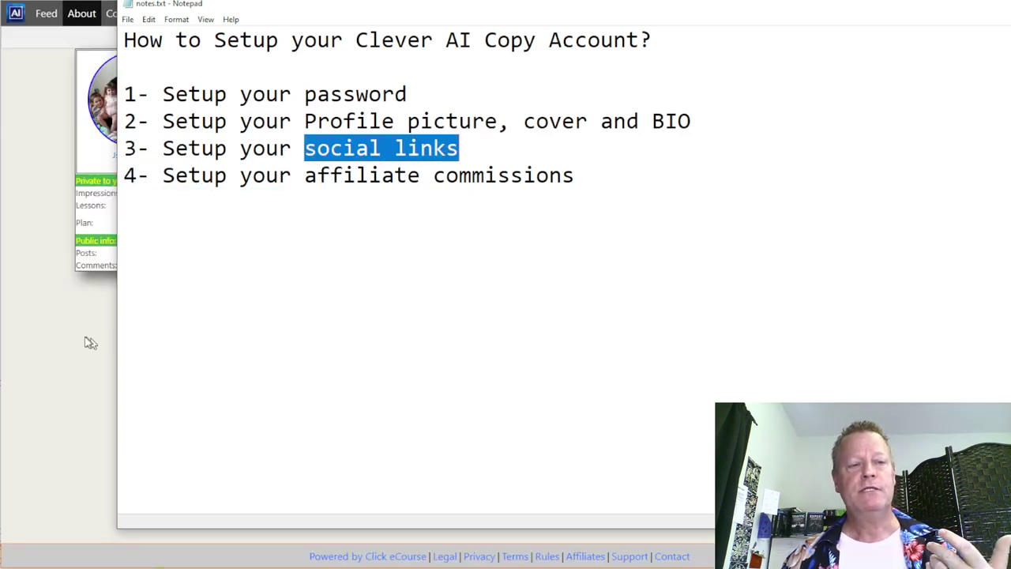
click(88, 342)
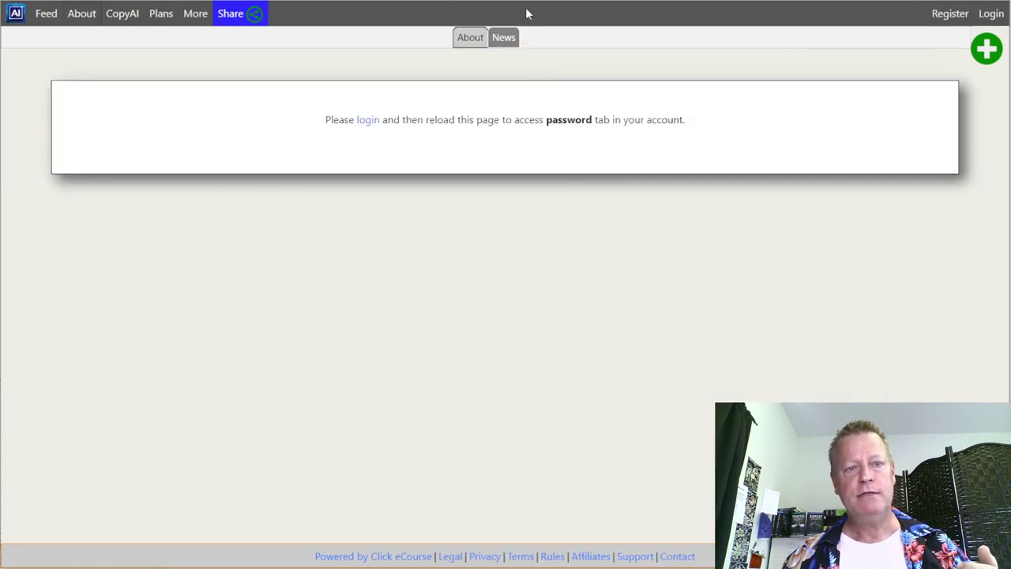
- View a sample profile under More > Public Profiles, then go to the Social Links settings
click(206, 18)
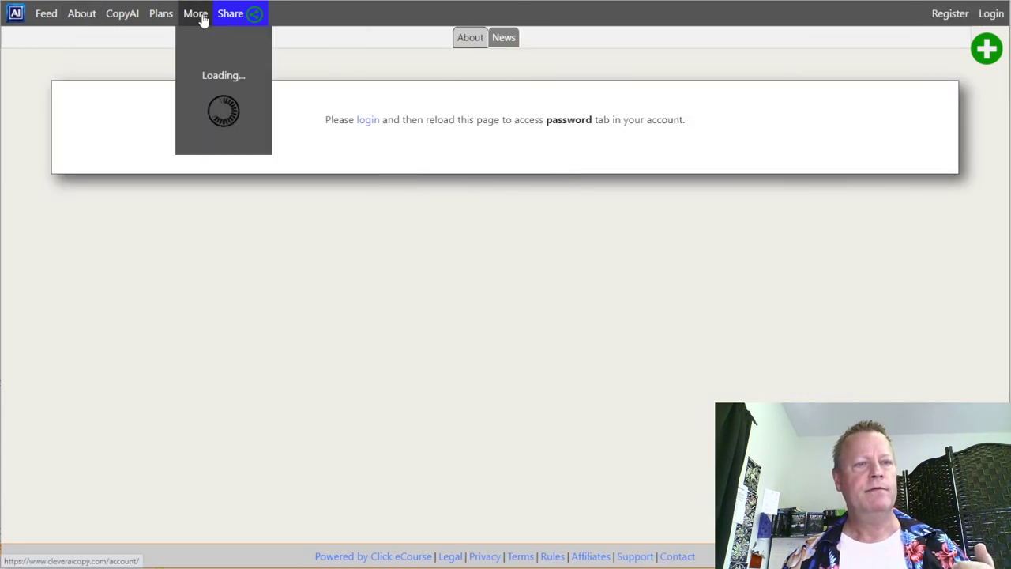
click(226, 59)
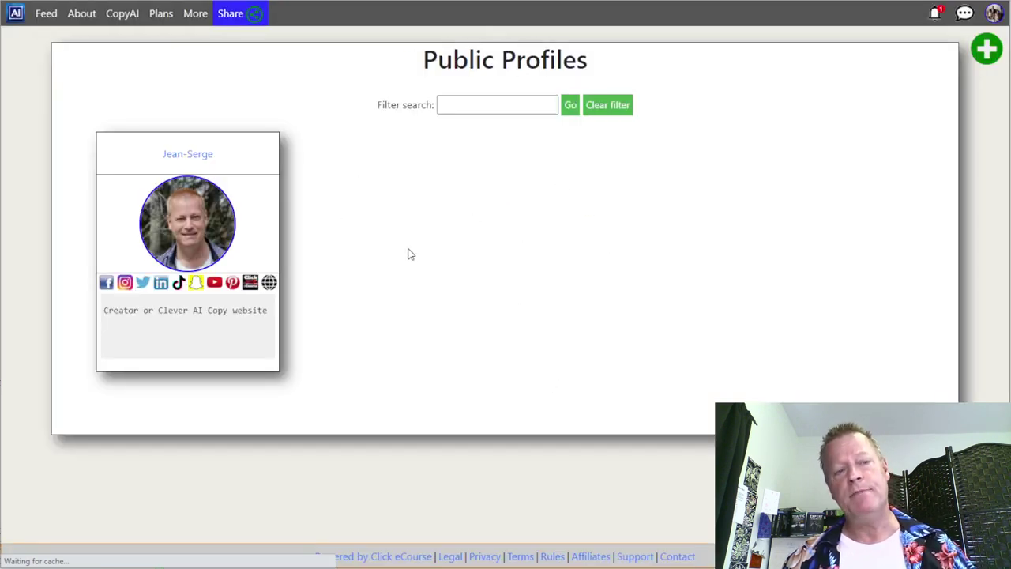
click(215, 283)
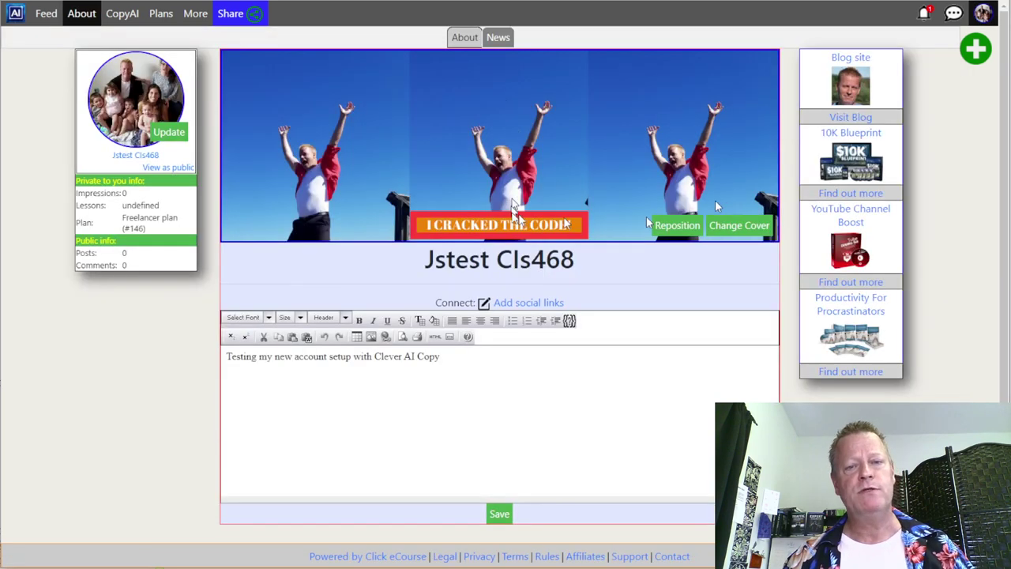
click(984, 14)
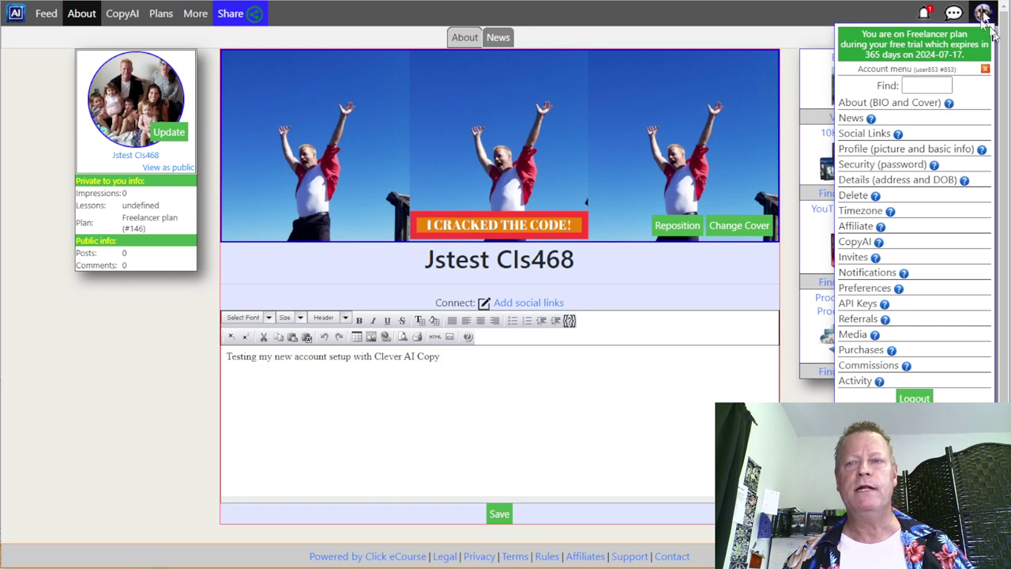
click(875, 138)
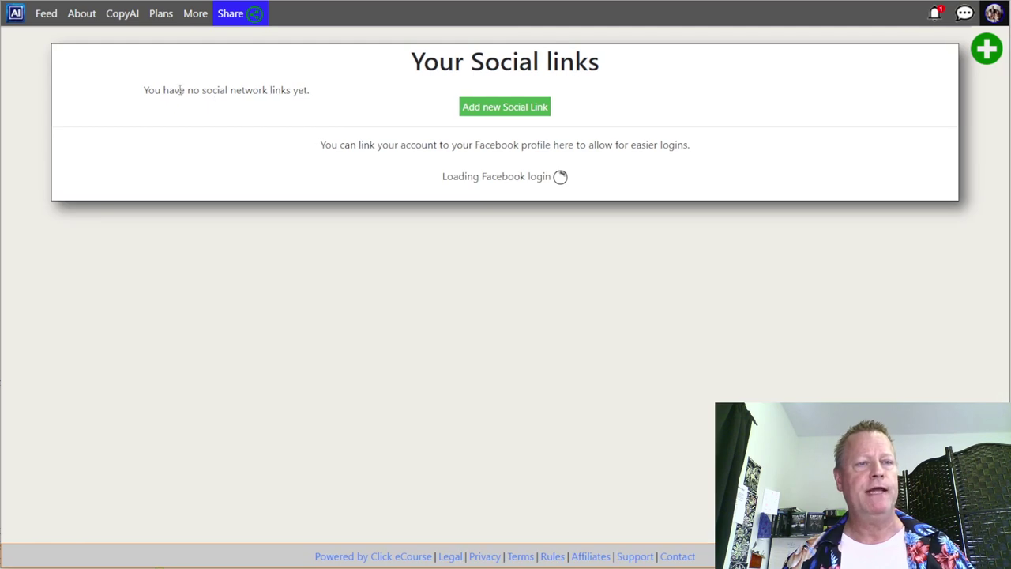
- Add Facebook and Instagram social links with the user's profile IDs
click(511, 110)
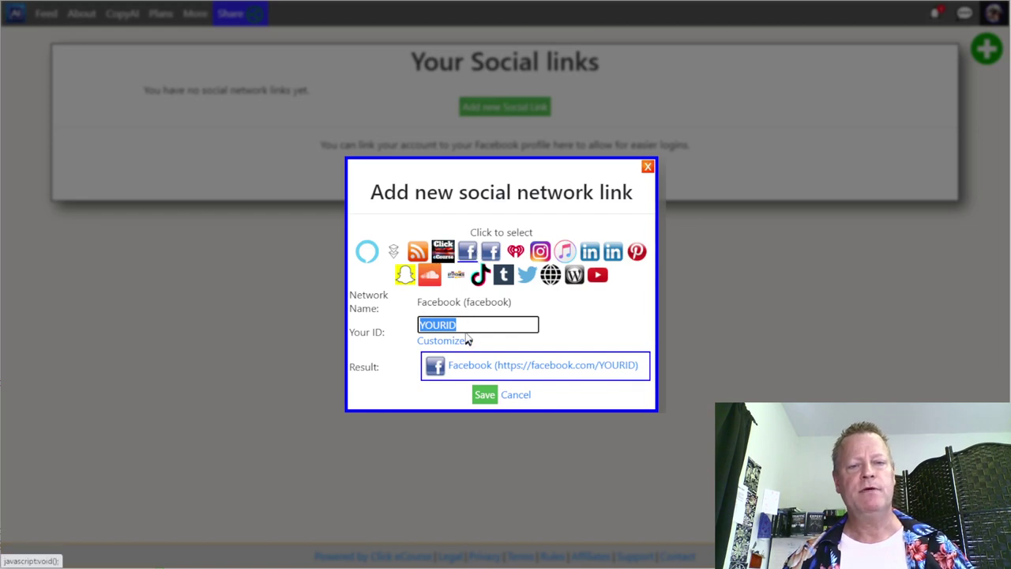
text(newlix)
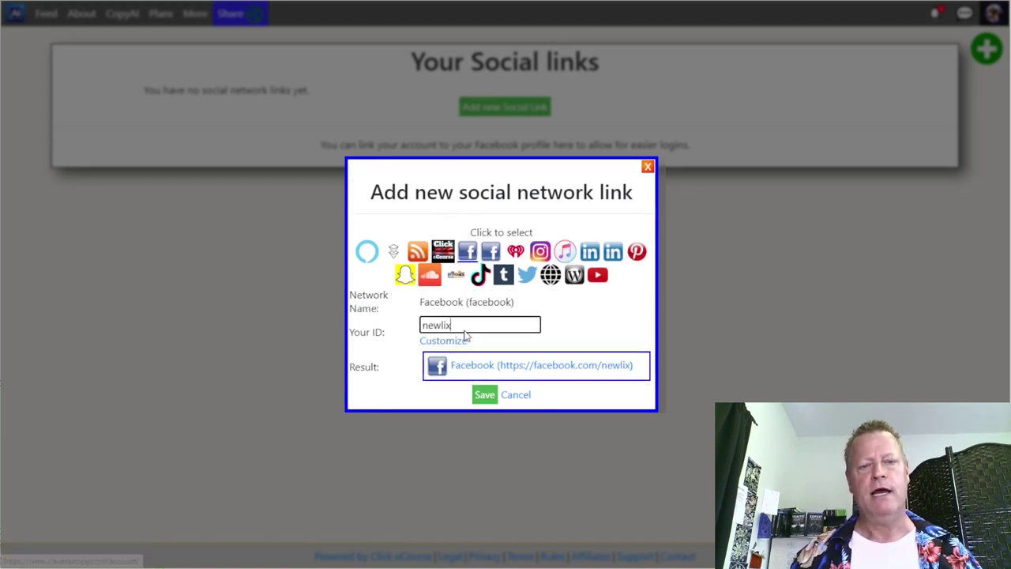
click(485, 395)
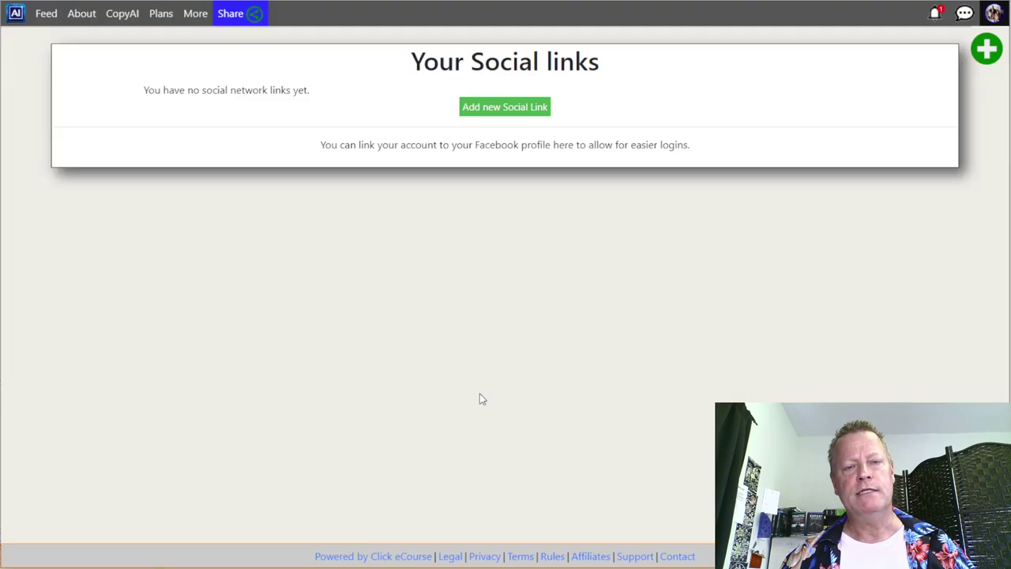
click(484, 134)
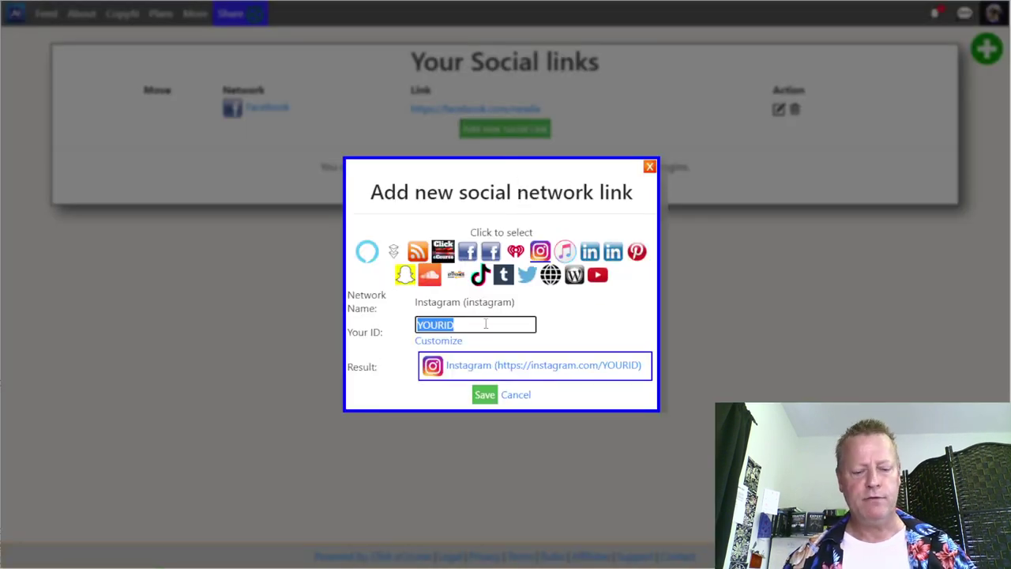
text(jeans)
text(gagnon)
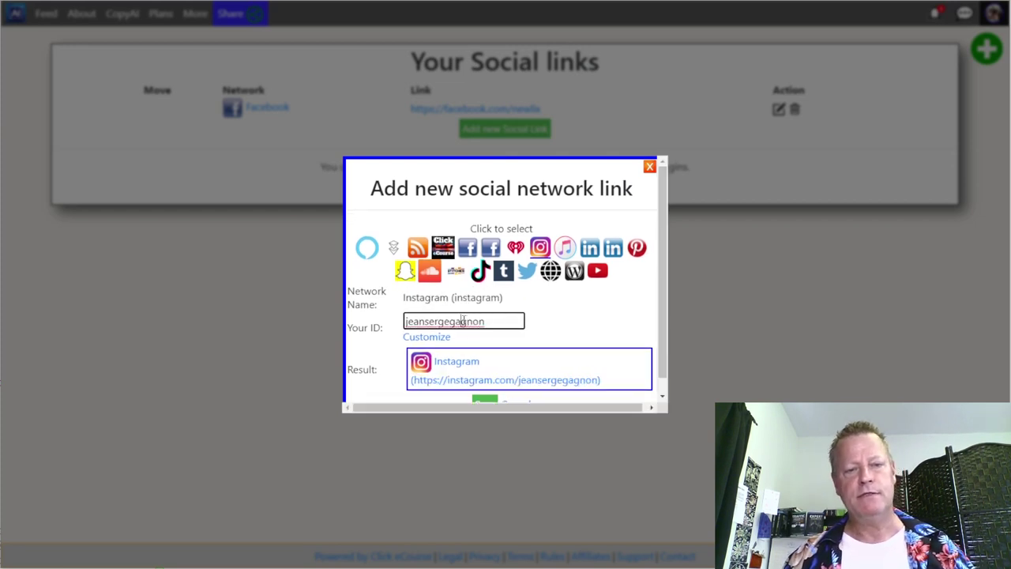
double_click(466, 321)
key(ctrl+c)
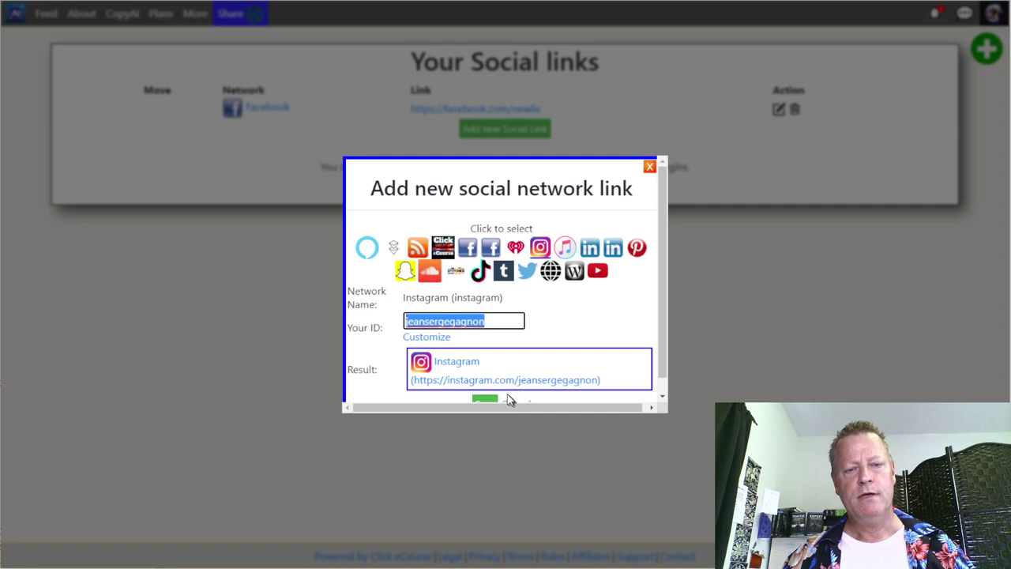
scroll(510, 400, down, 1)
click(485, 388)
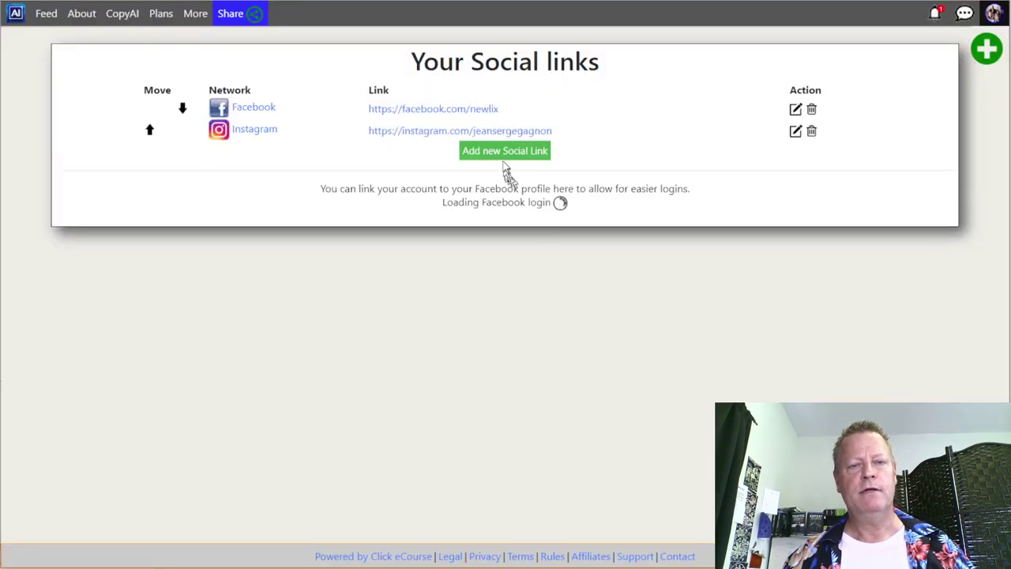
- Add LinkedIn Profile and TikTok links using the pasted profile ID
click(512, 153)
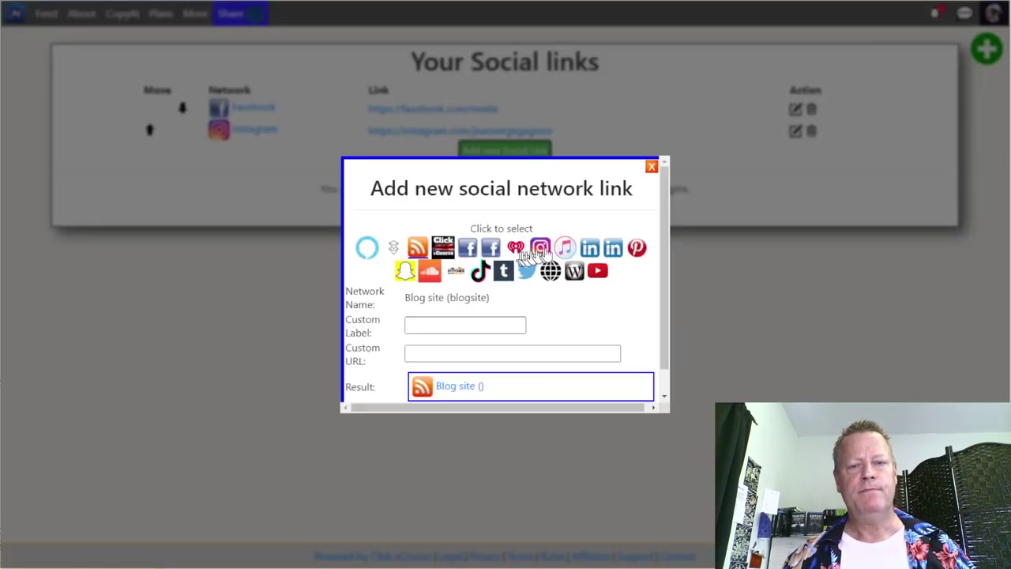
click(590, 248)
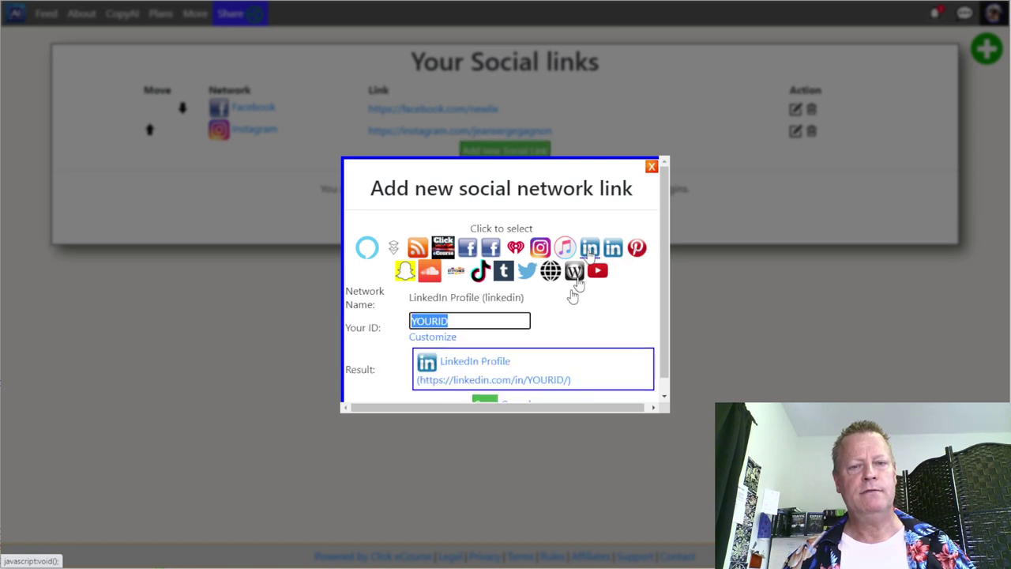
key(ctrl+v)
click(483, 401)
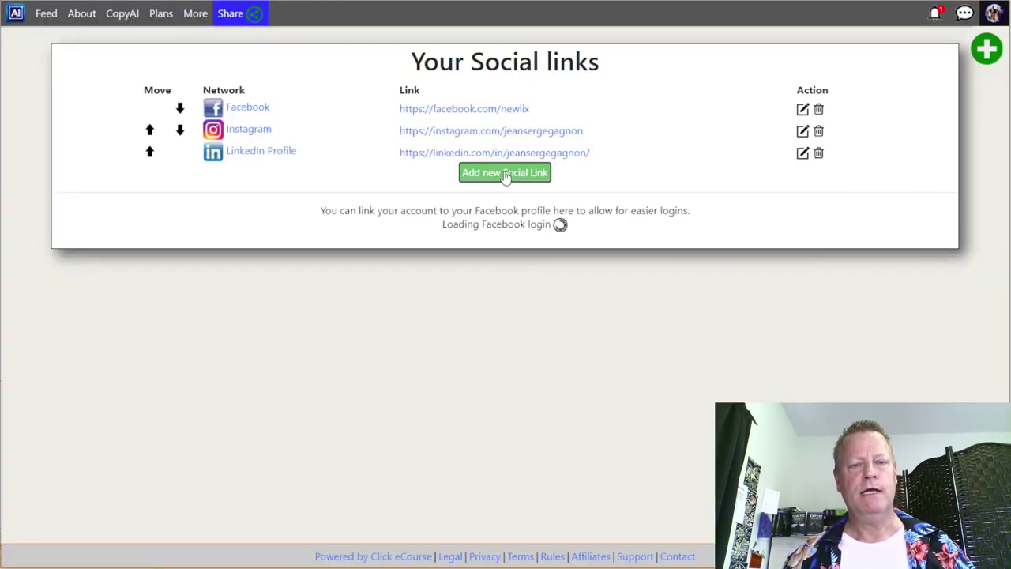
click(505, 173)
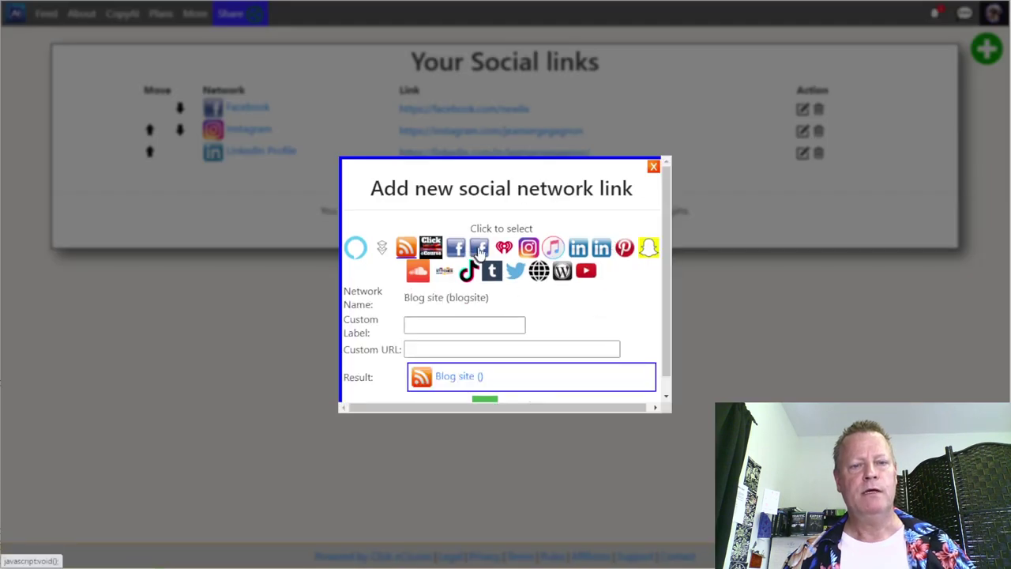
click(469, 273)
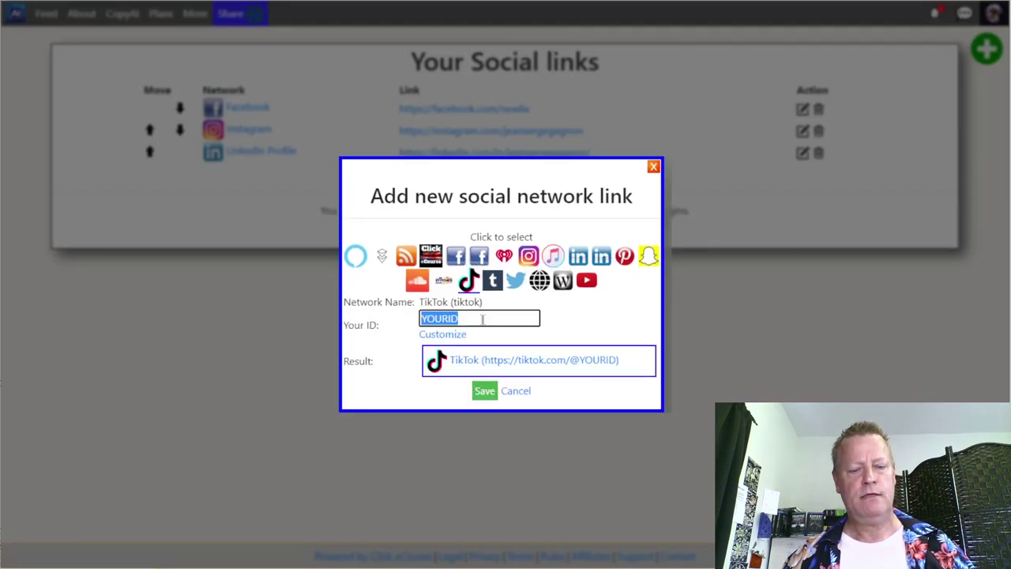
key(ctrl+v)
click(485, 396)
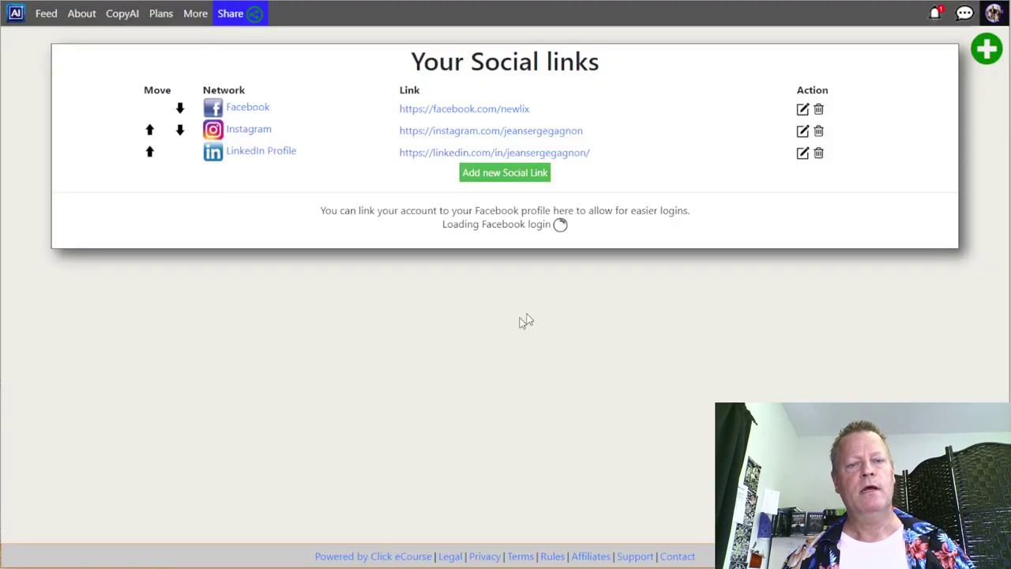
- Add Twitter and YouTube links with the user's account handles
click(507, 197)
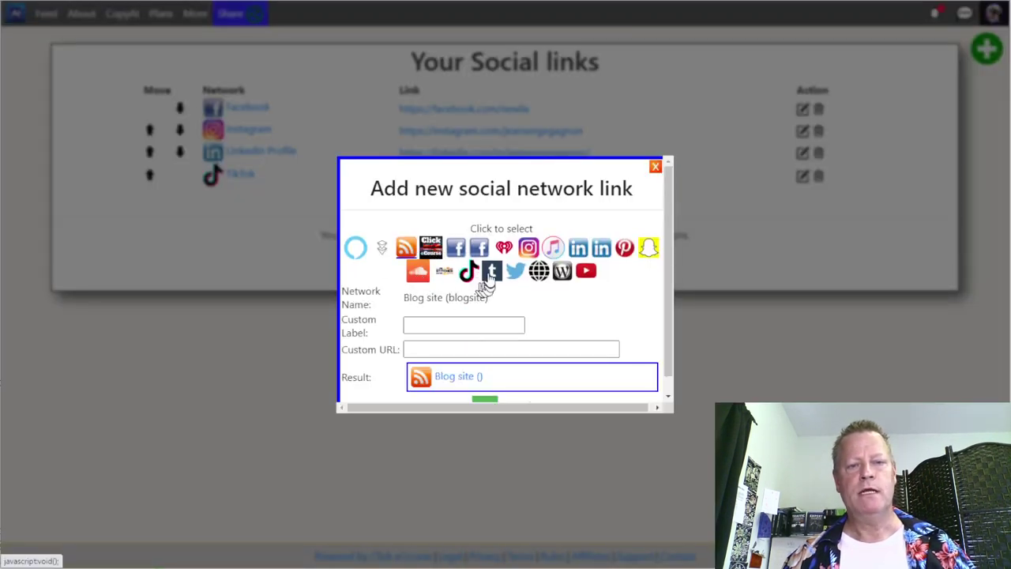
click(515, 271)
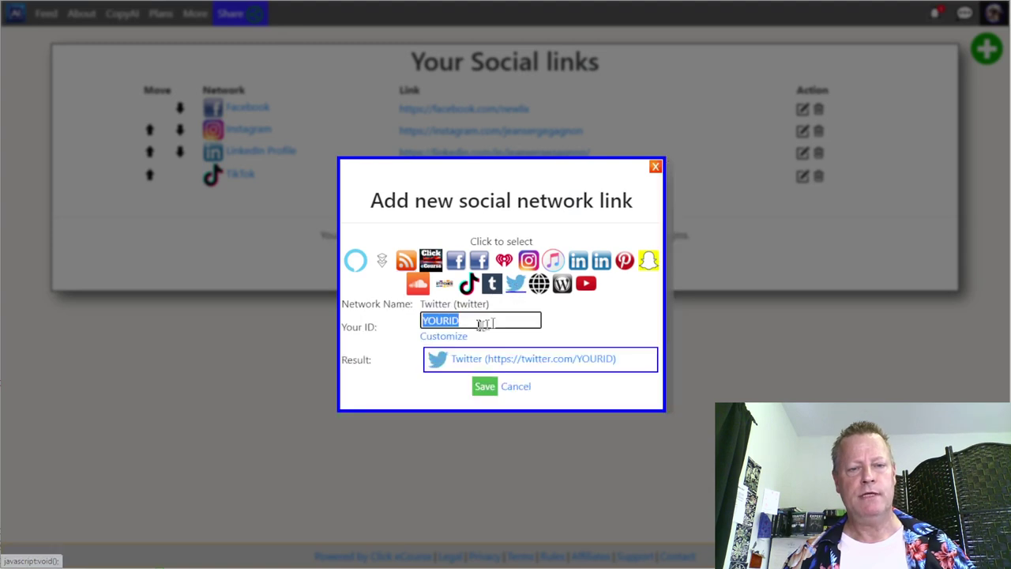
text(jeansergegagnon)
click(484, 386)
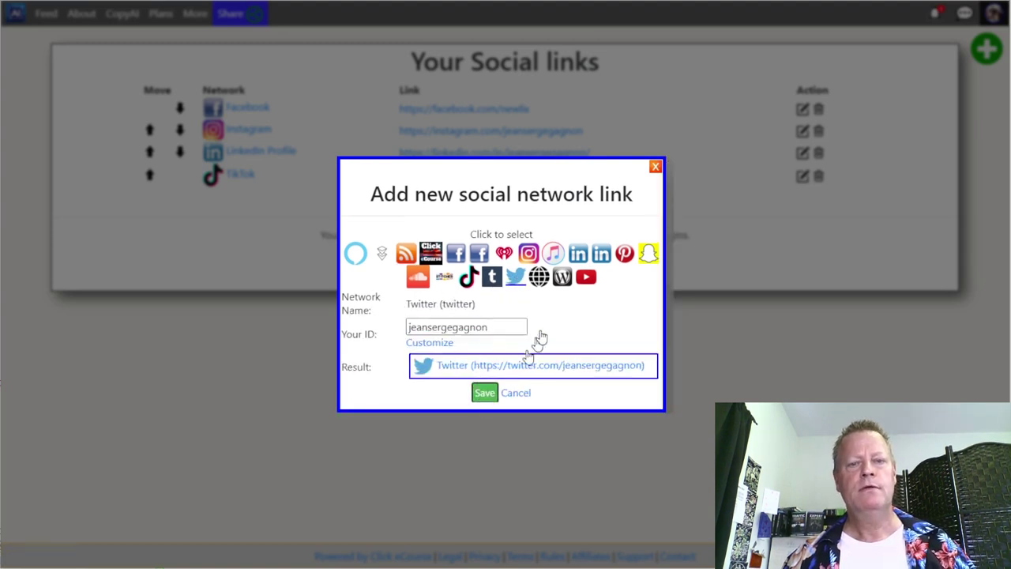
click(505, 216)
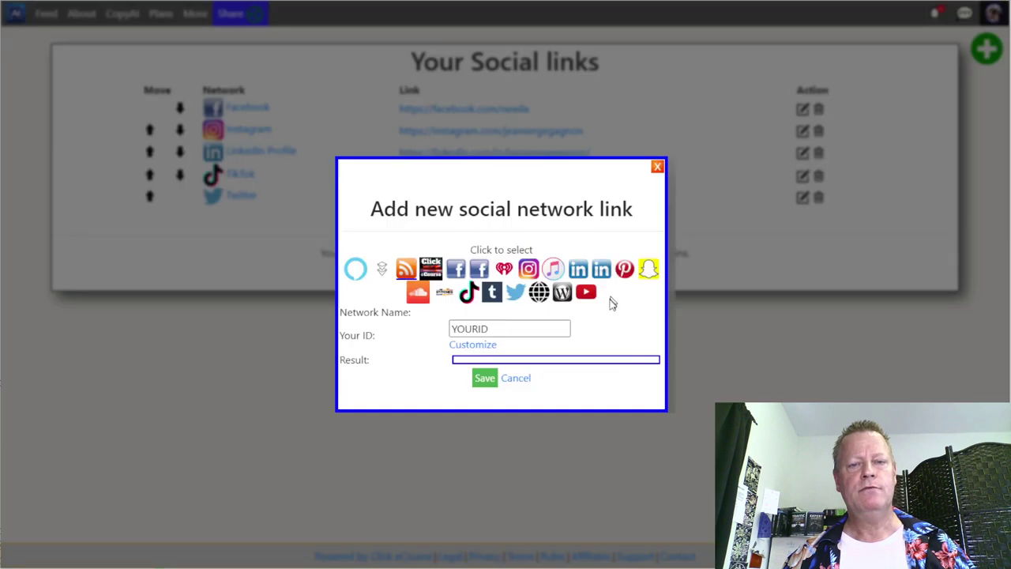
click(586, 272)
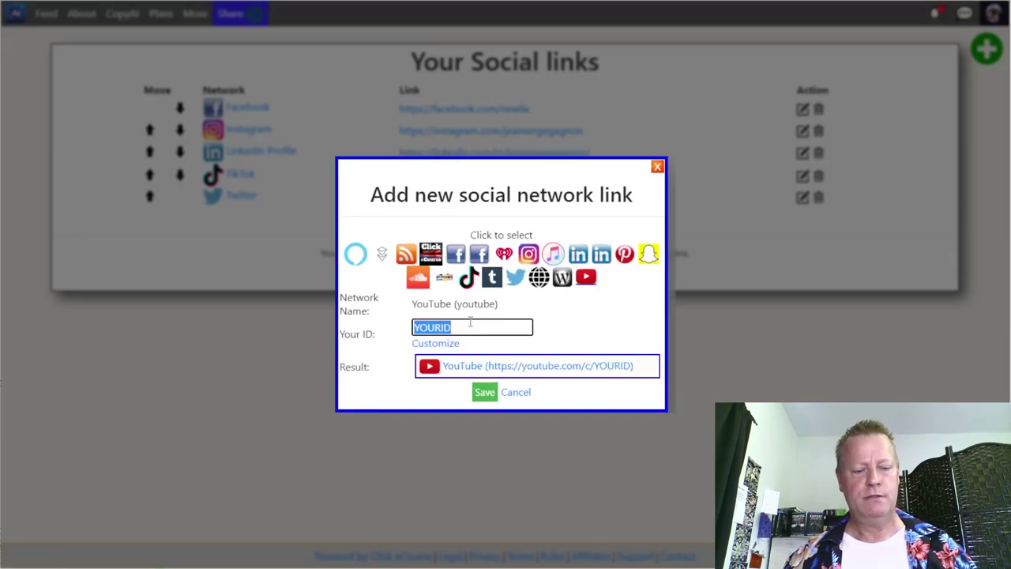
text(Success)
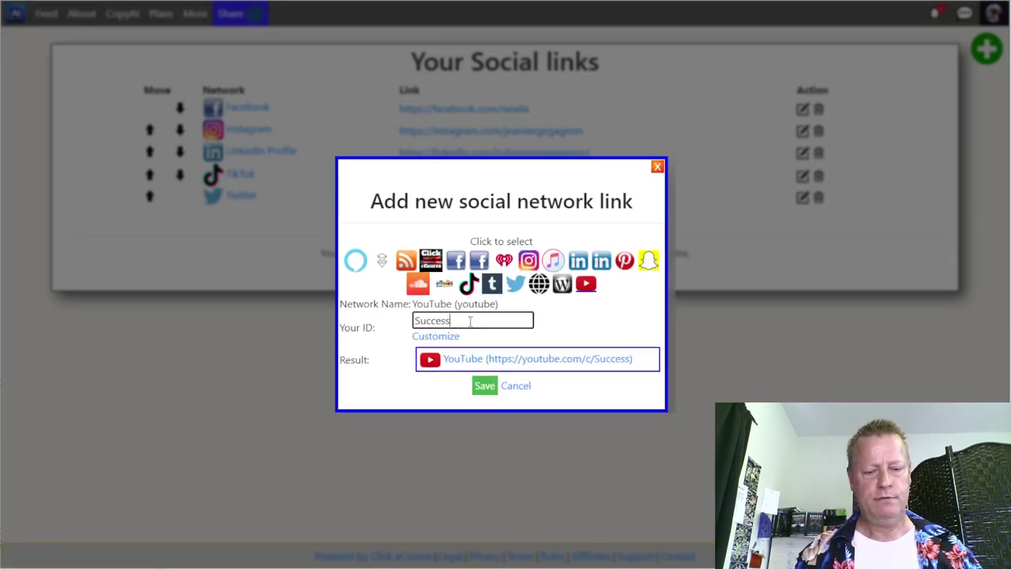
text(WithJS)
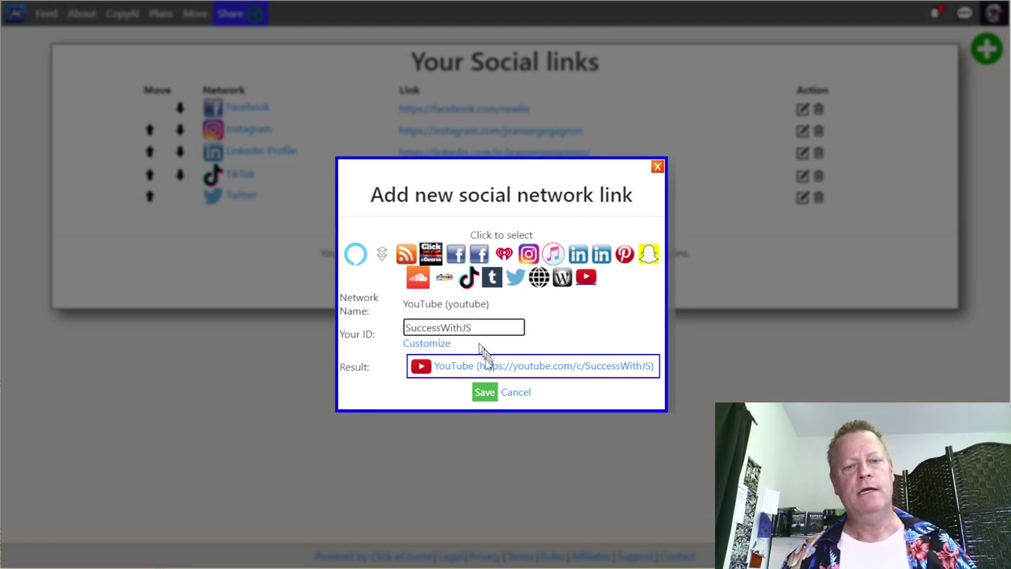
click(481, 392)
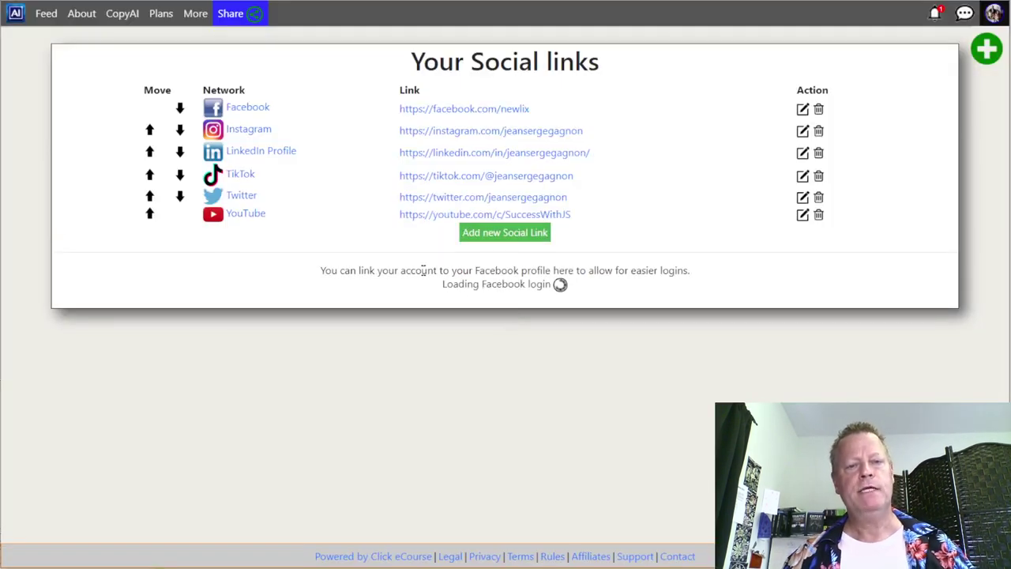
- Add a custom social link labelled 'Blog' pointing to the personal website URL
click(519, 237)
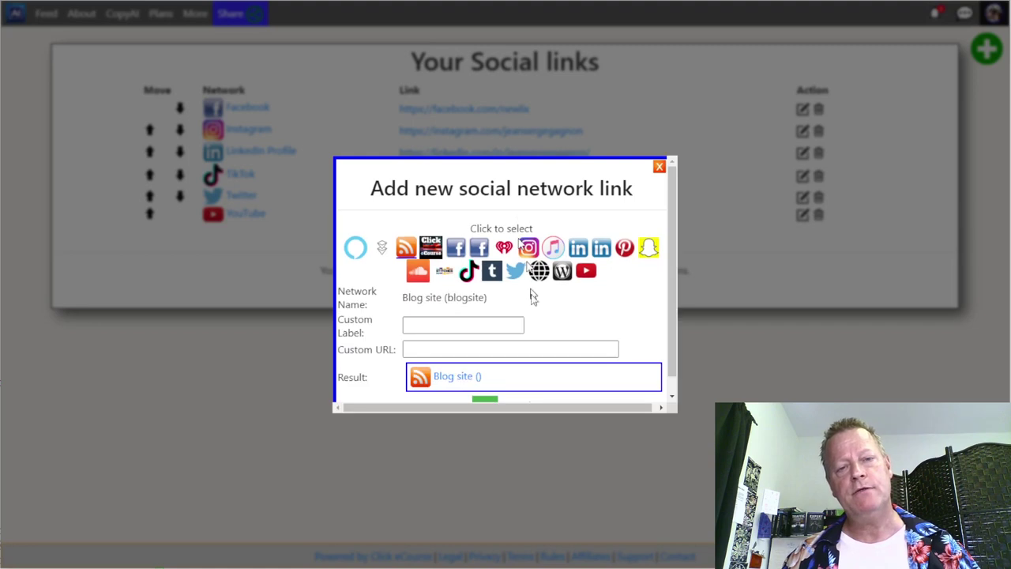
click(444, 324)
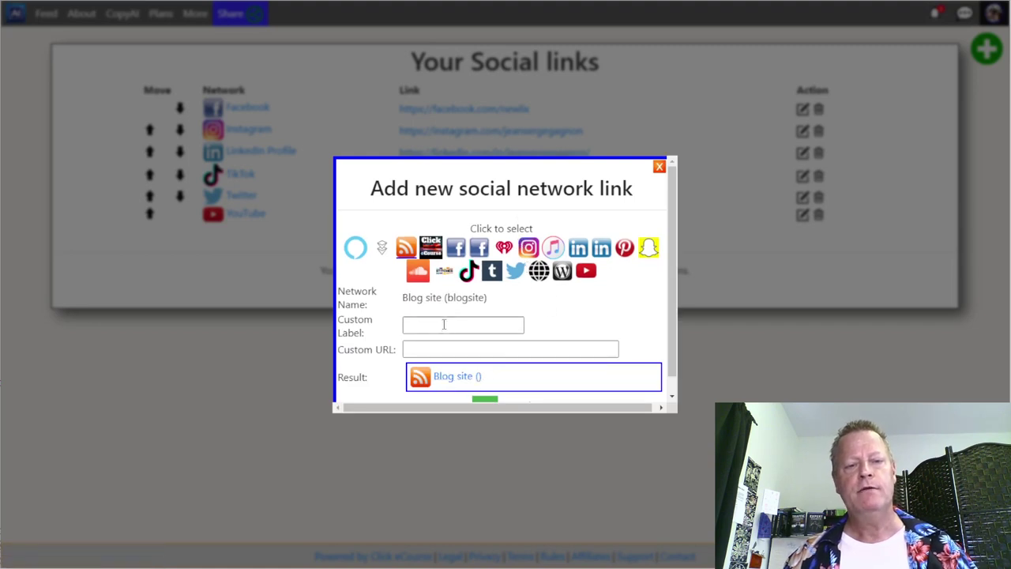
key(ctrl+v)
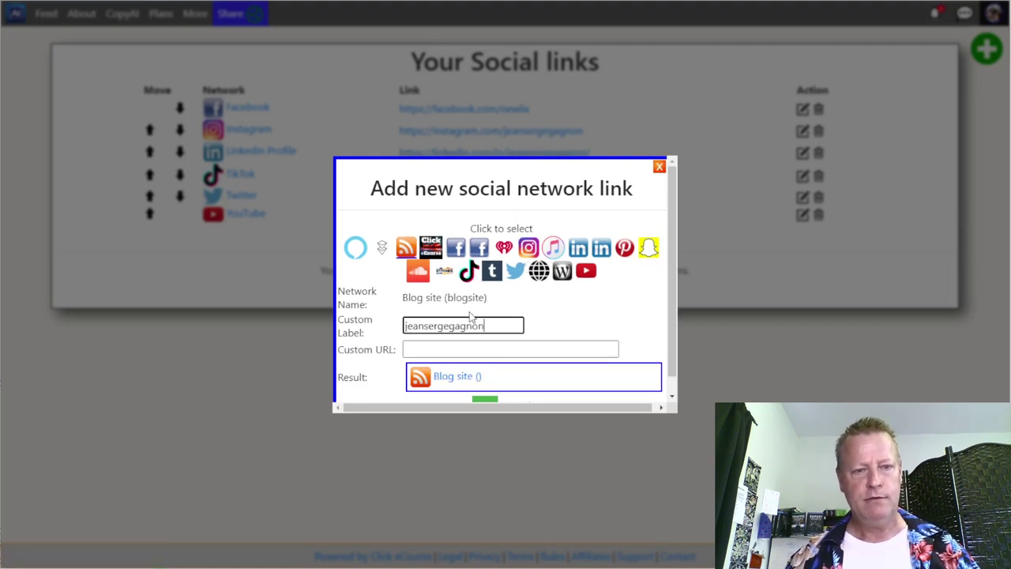
double_click(472, 325)
text(Blog)
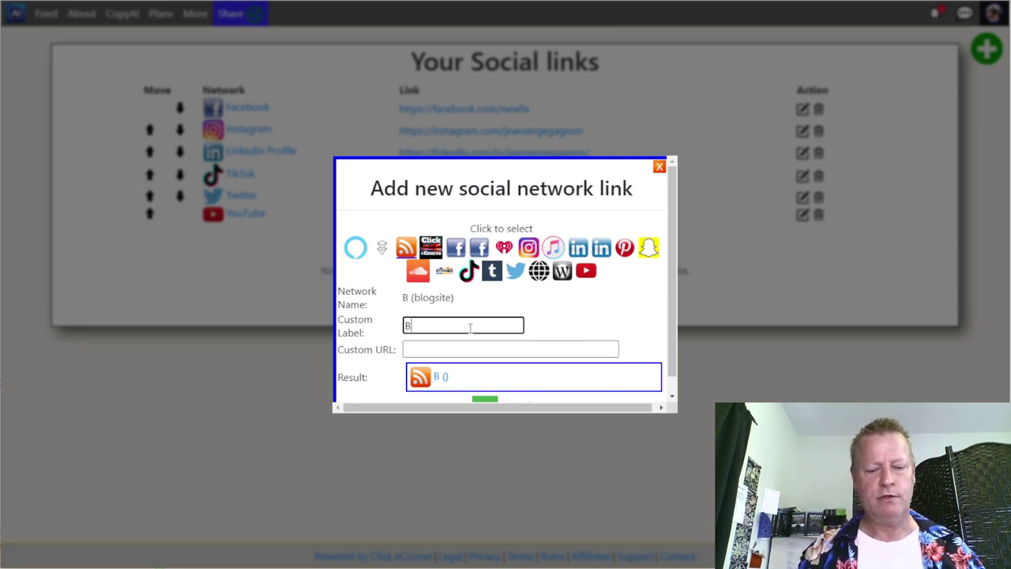
click(461, 348)
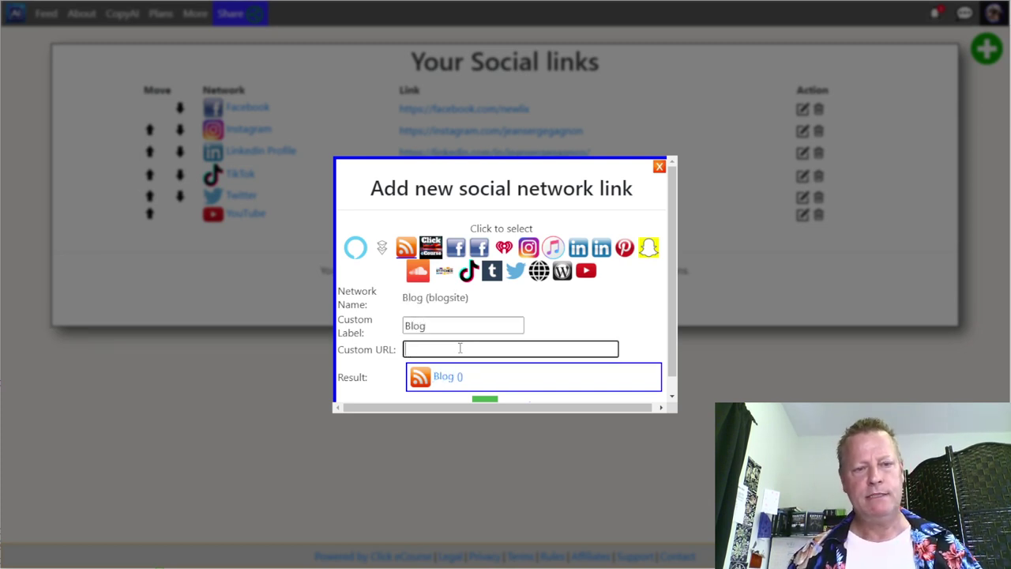
text(https:)
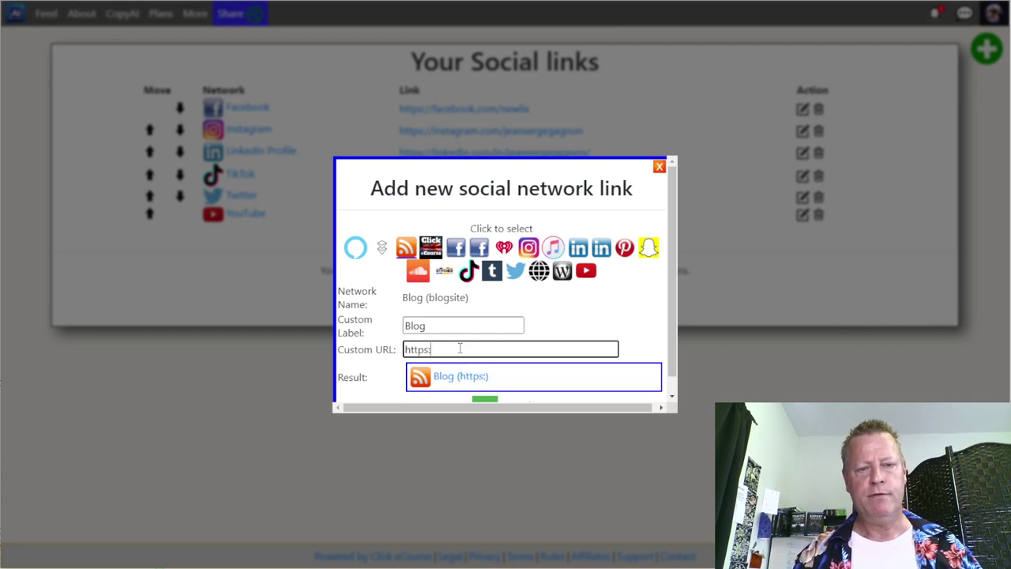
text(//jeansergegagnon.com)
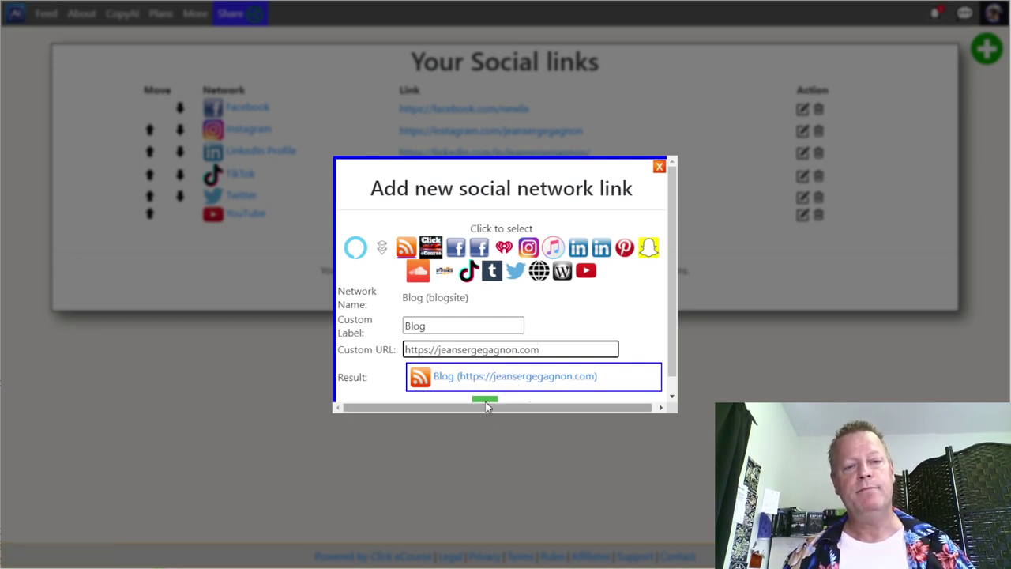
click(485, 401)
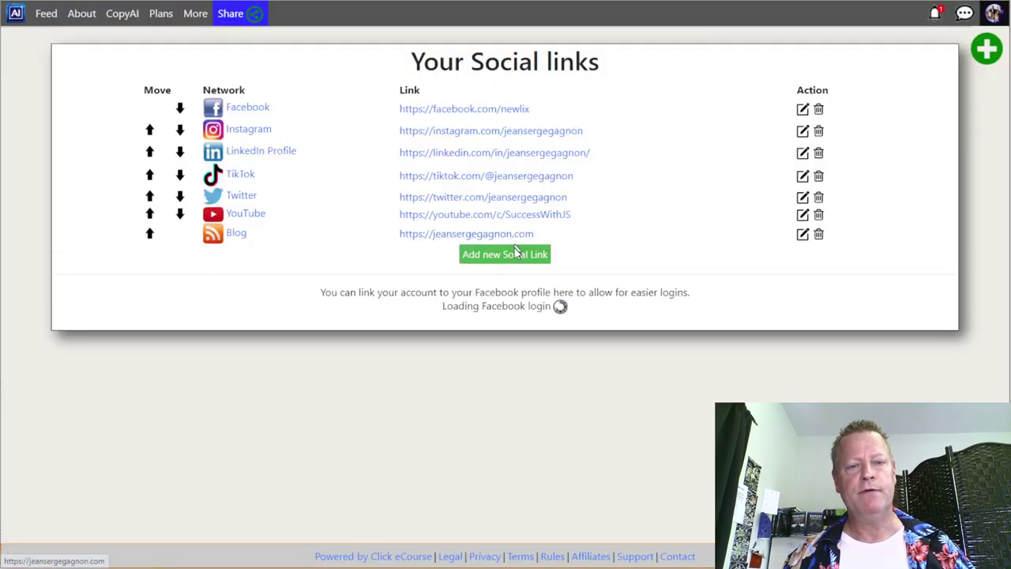
- Add a WordPress link with the blog's site ID
click(516, 253)
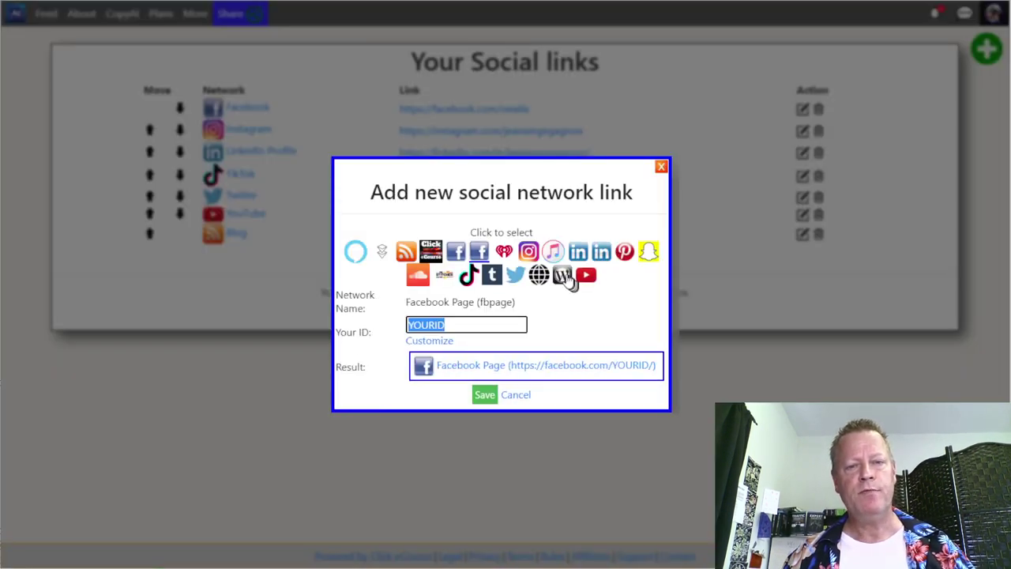
click(564, 276)
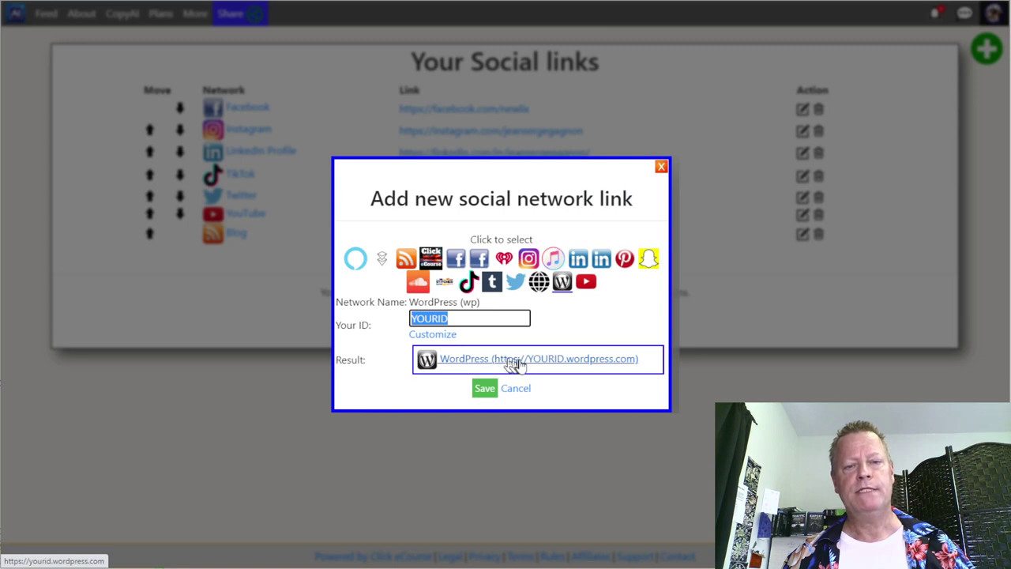
text(successi)
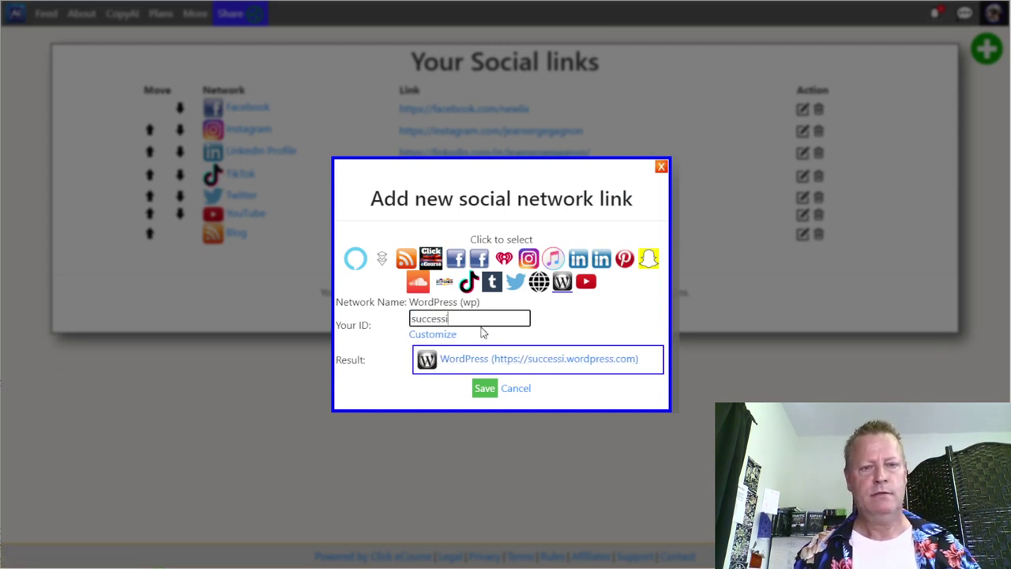
key(BackSpace)
text(withjs)
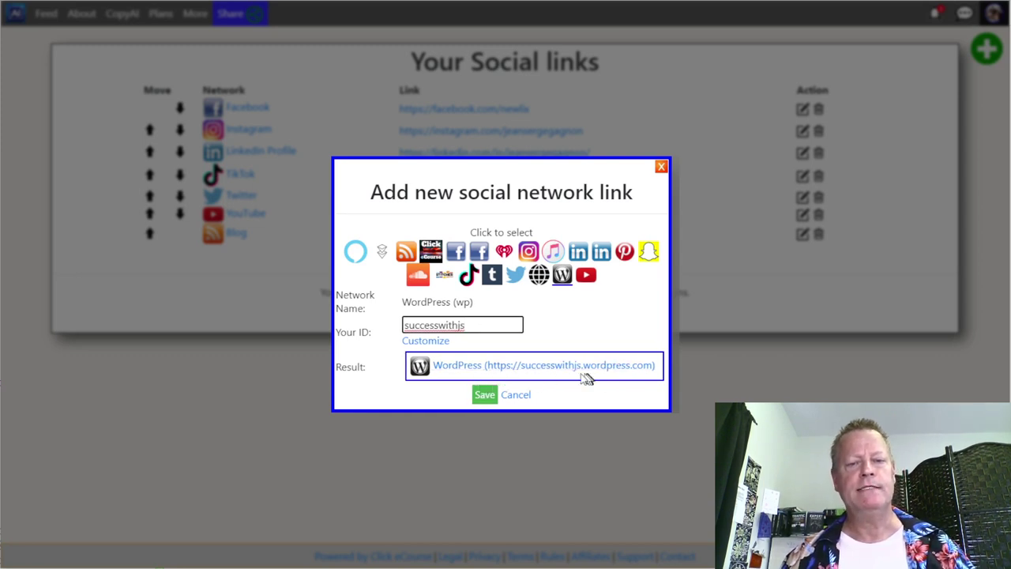
click(492, 400)
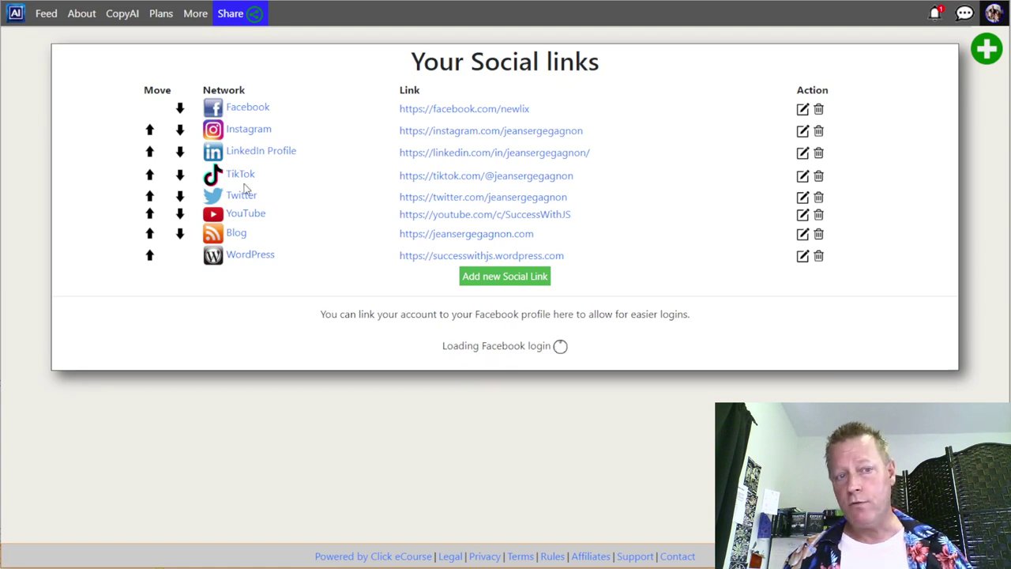
- Move YouTube above Twitter and TikTok, then raise LinkedIn Profile to the top
click(150, 215)
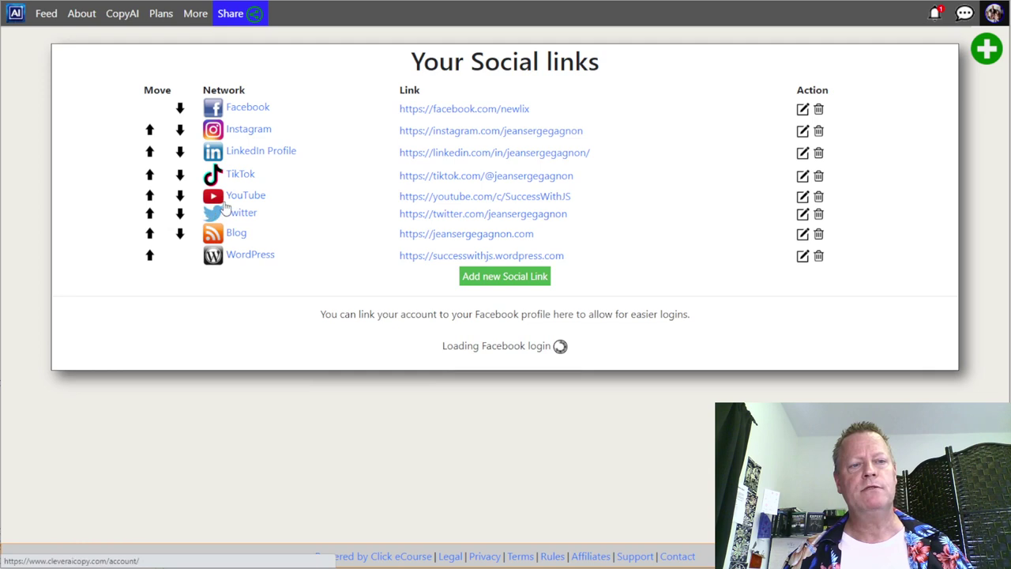
click(149, 196)
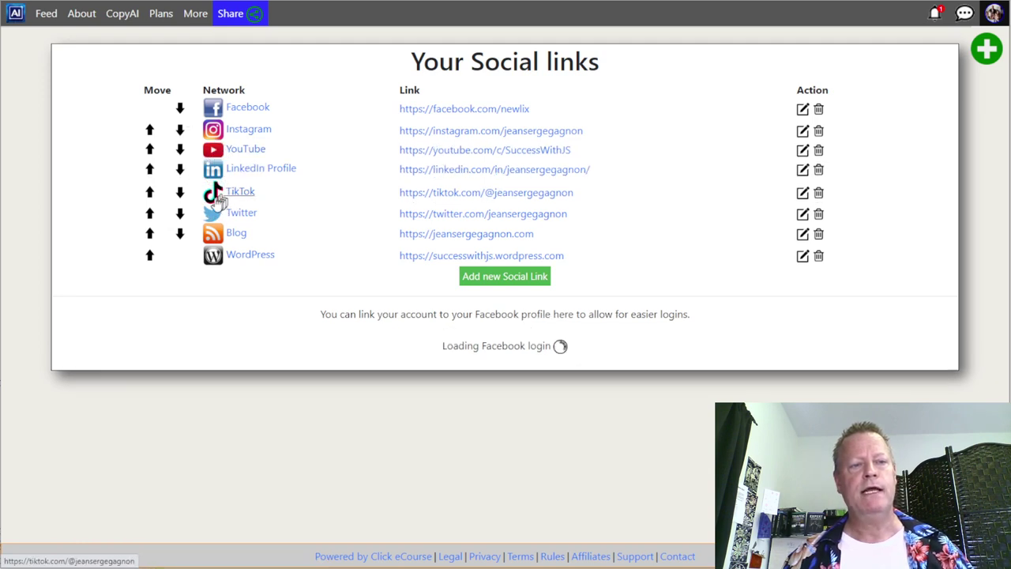
click(162, 169)
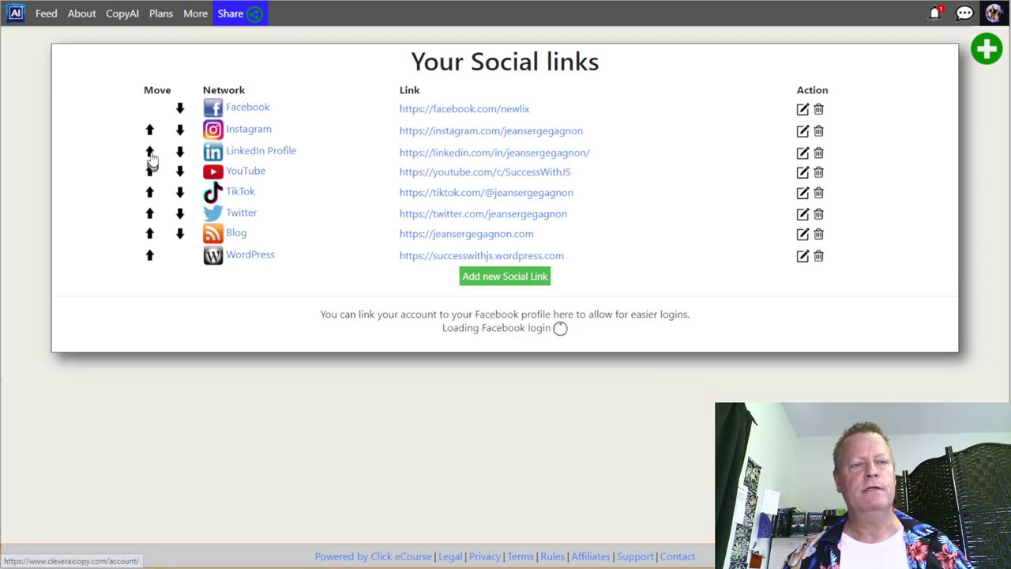
click(180, 131)
click(149, 130)
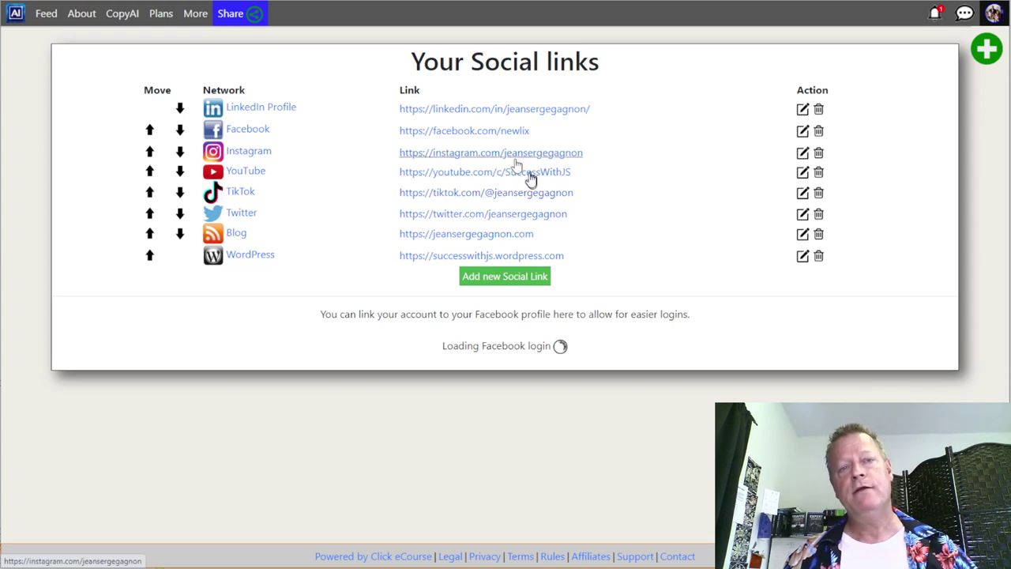
click(996, 15)
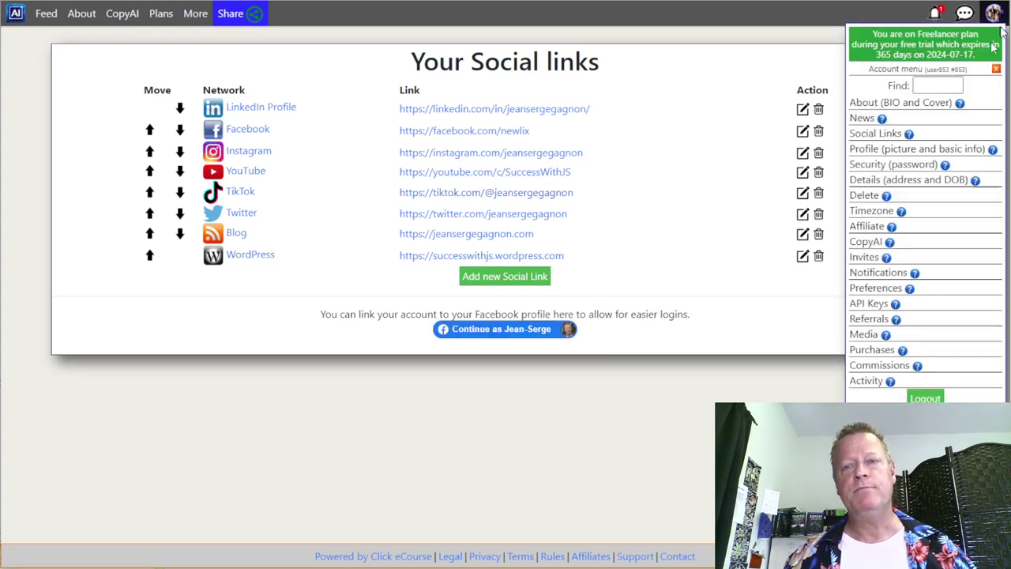
- Open the About (BIO and Cover) page to see the social icons under the display name
click(900, 104)
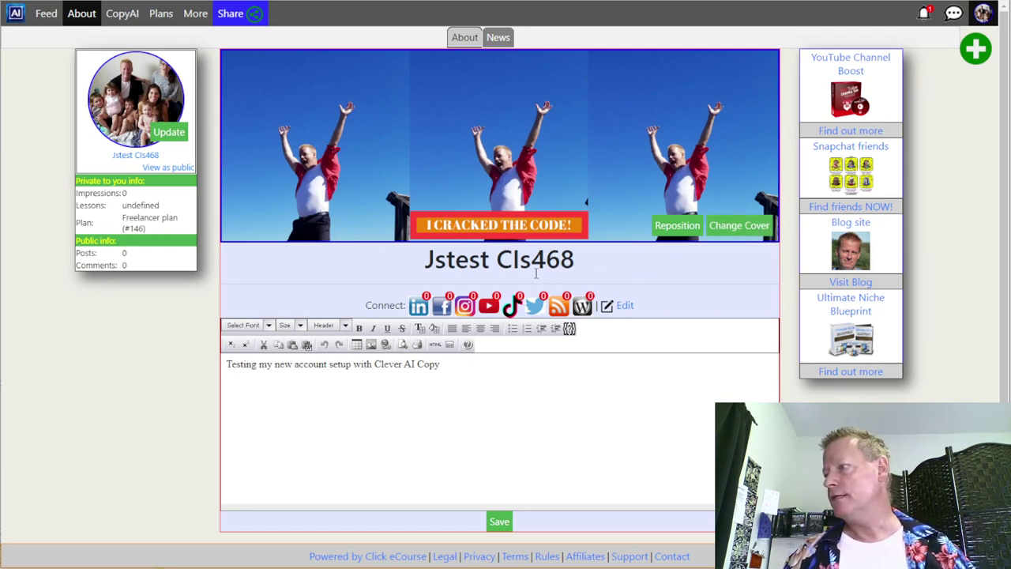
- Check step 4, 'affiliate commissions', in the Notepad checklist, then return to Clever AI Copy
key(alt+Tab)
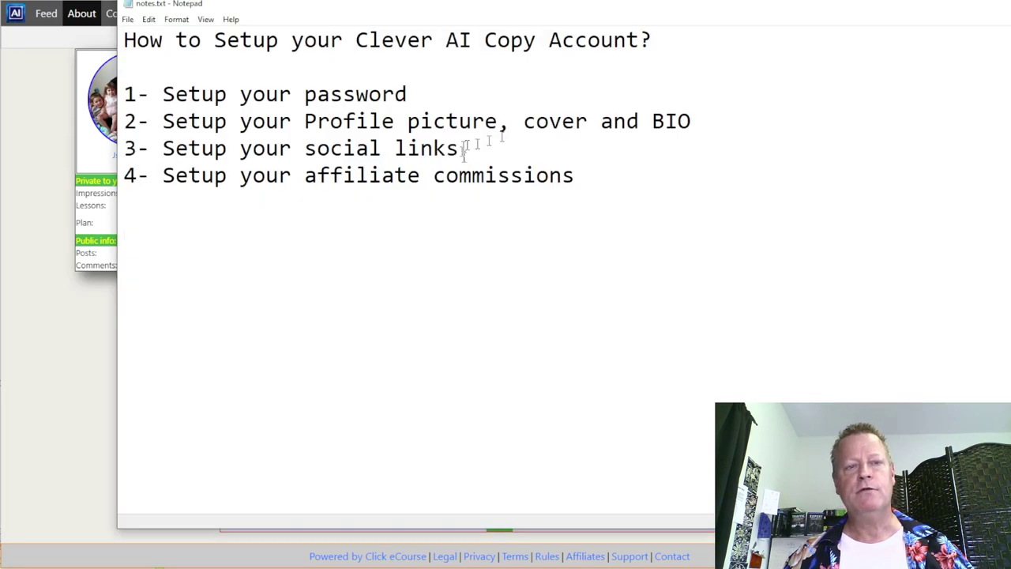
shift+click(422, 168)
shift+click(335, 174)
click(524, 168)
drag(575, 176, 319, 177)
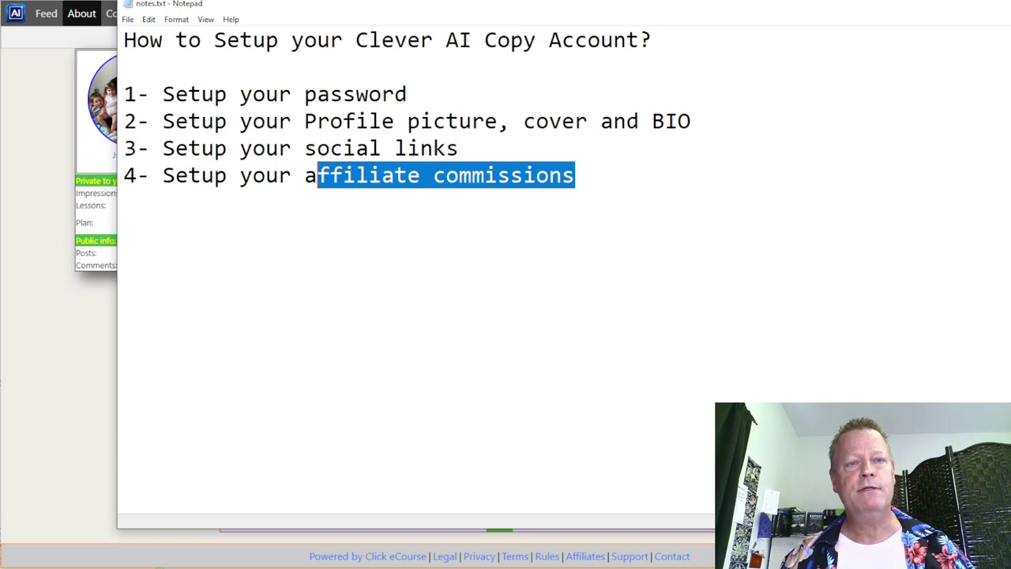
key(alt+Tab)
click(986, 14)
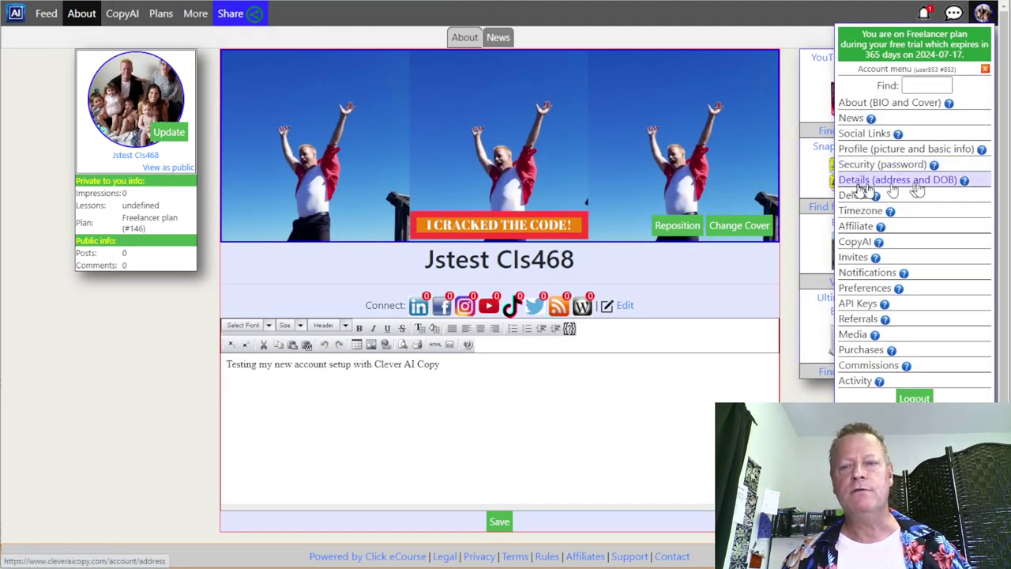
- Open Affiliate settings and read the remaining requirements: custom user name and public account
click(857, 229)
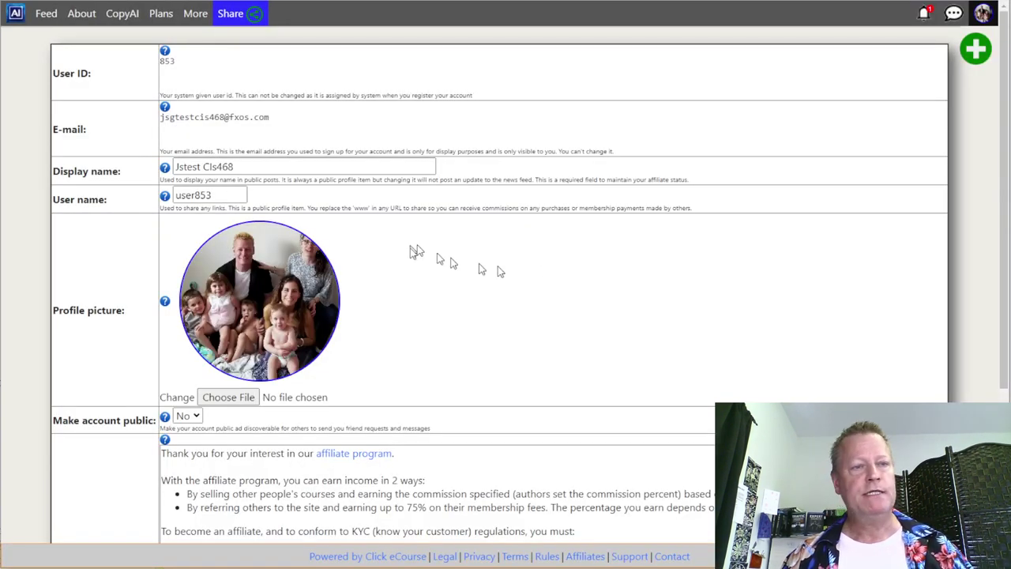
scroll(308, 239, down, 3)
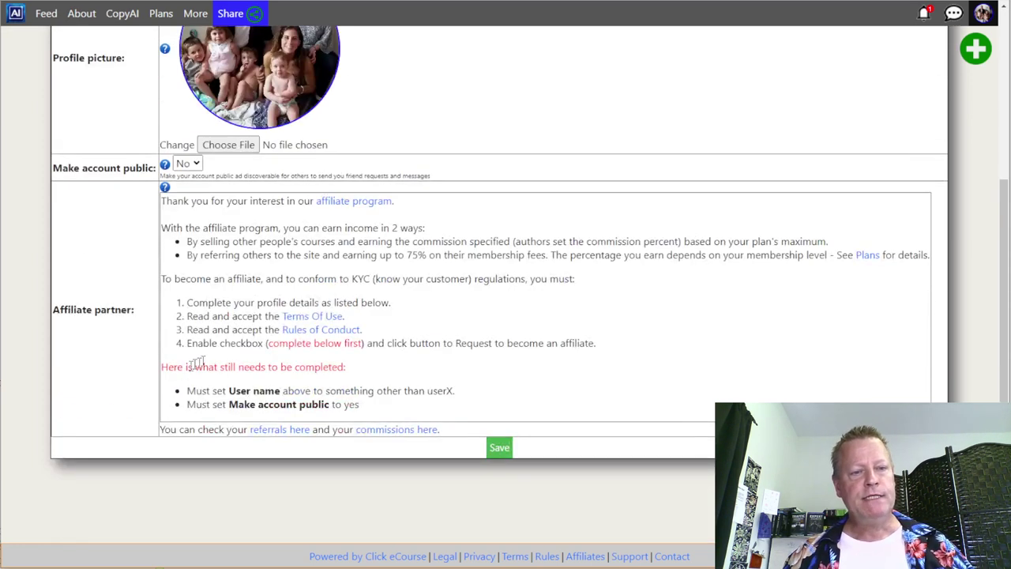
drag(192, 303, 409, 359)
click(410, 355)
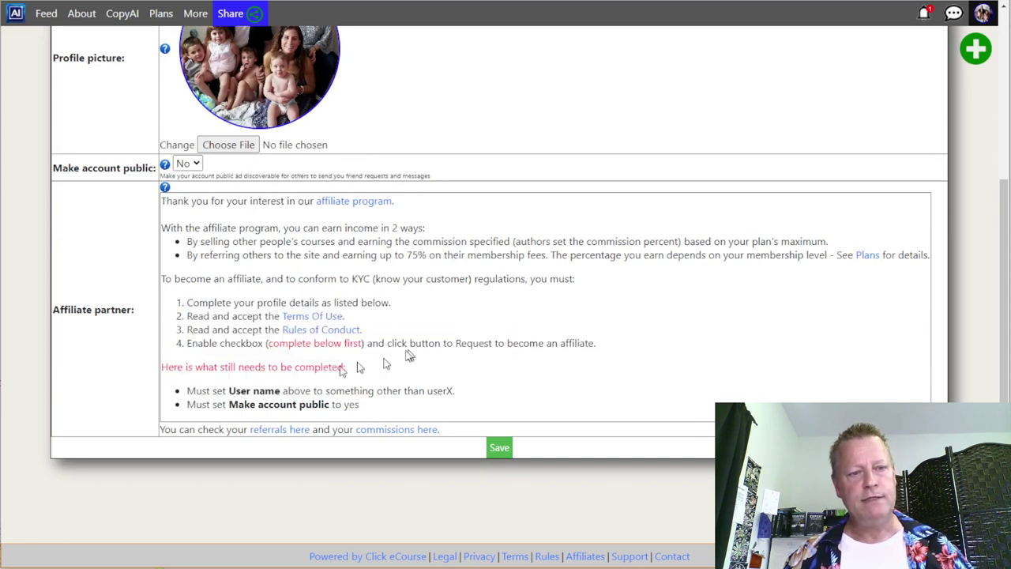
drag(267, 344, 361, 355)
click(316, 372)
drag(213, 367, 320, 403)
click(366, 377)
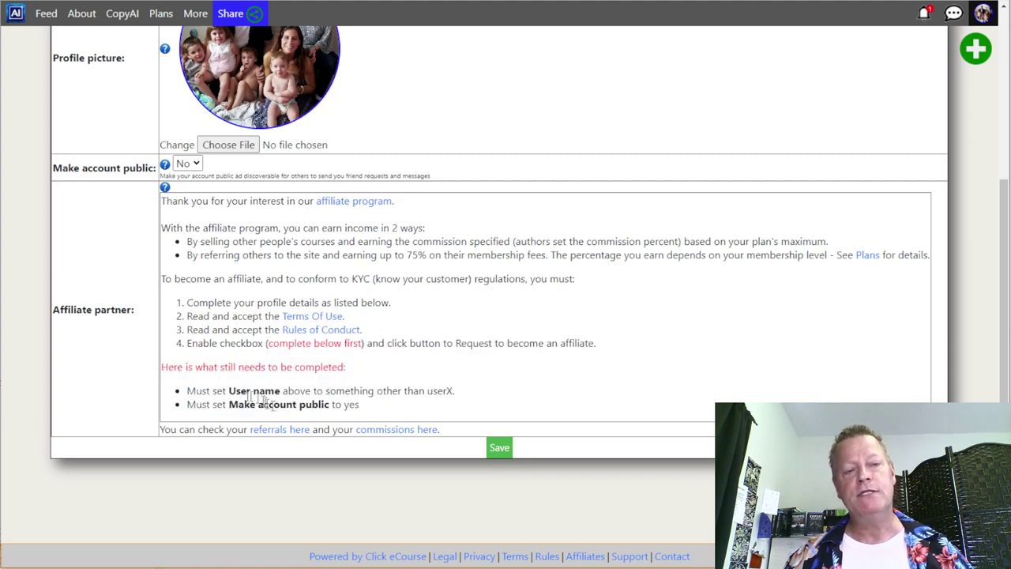
drag(230, 391, 267, 404)
click(291, 417)
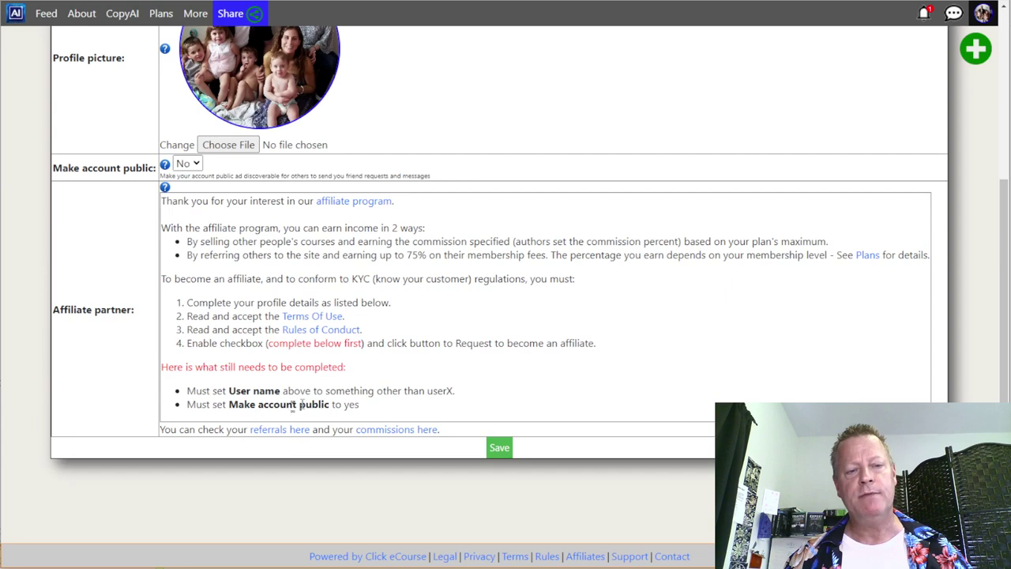
scroll(267, 354, up, 3)
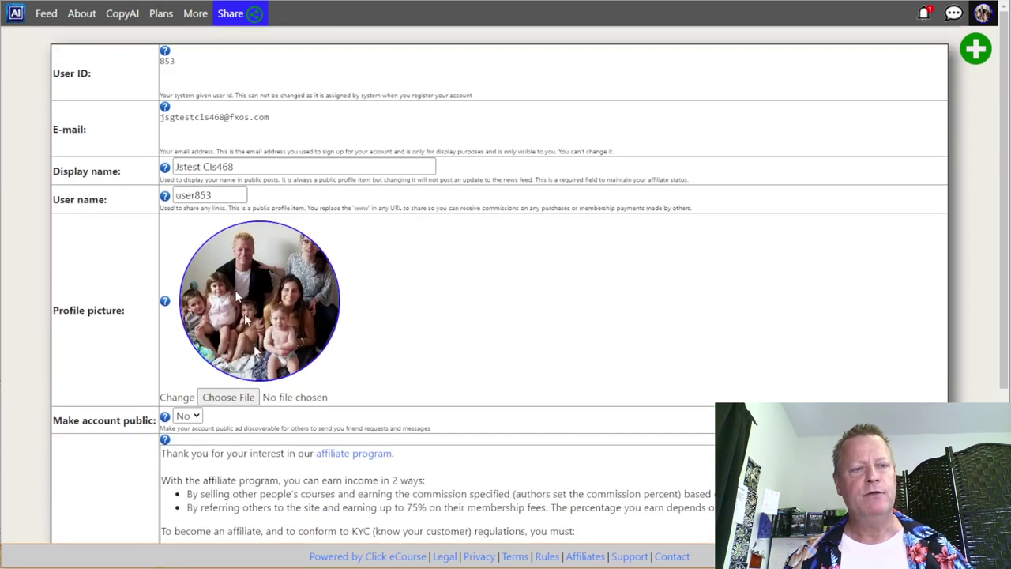
- Change the user name to 'cis', set Make account public to Yes, and save
double_click(198, 195)
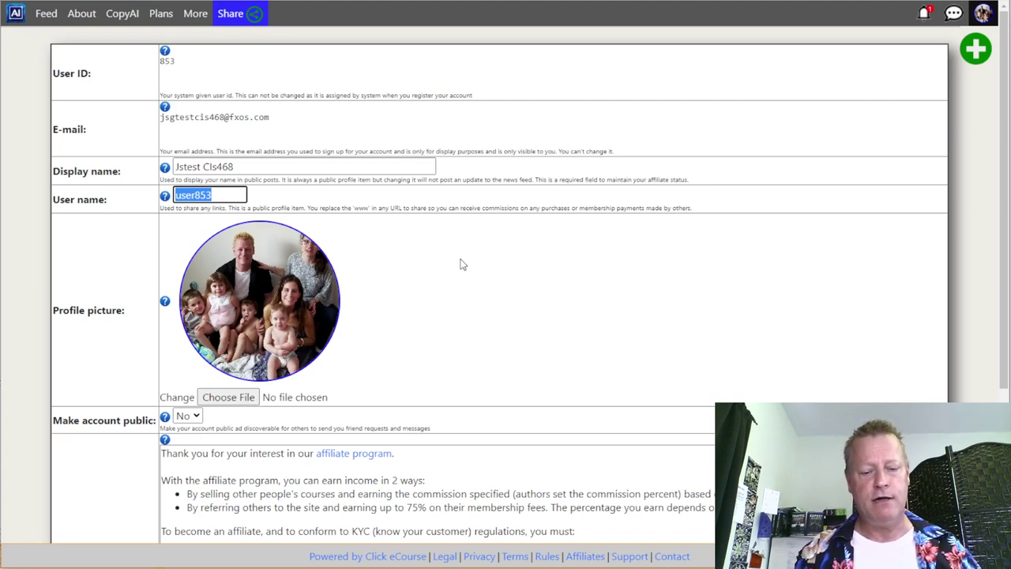
text(cistest)
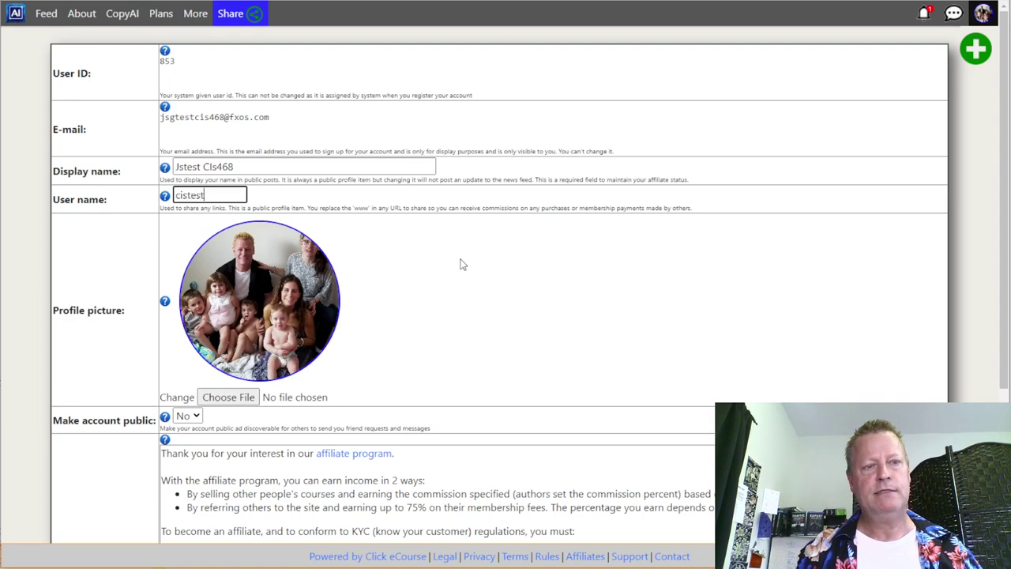
scroll(463, 265, down, 3)
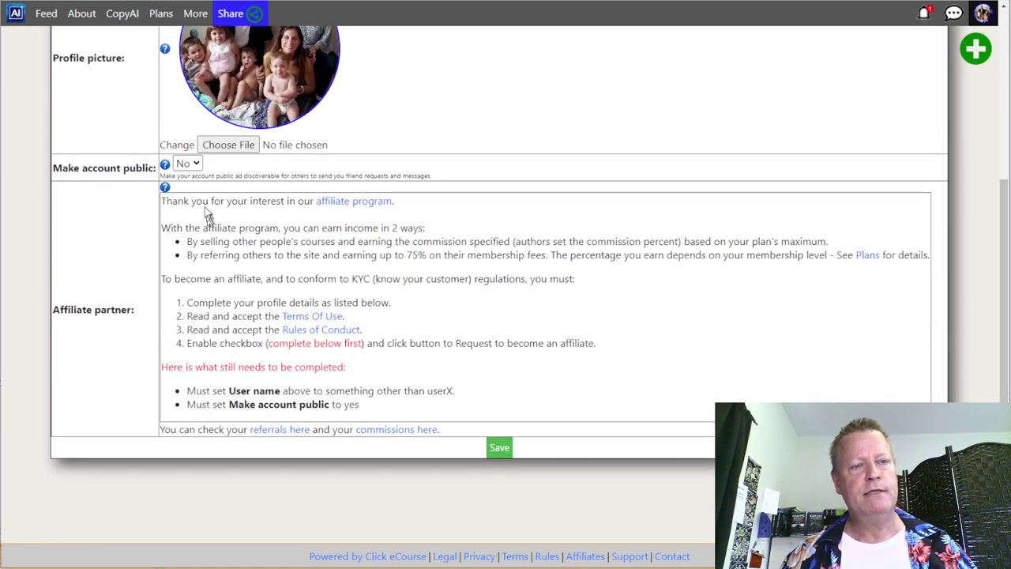
click(187, 164)
click(186, 187)
click(499, 448)
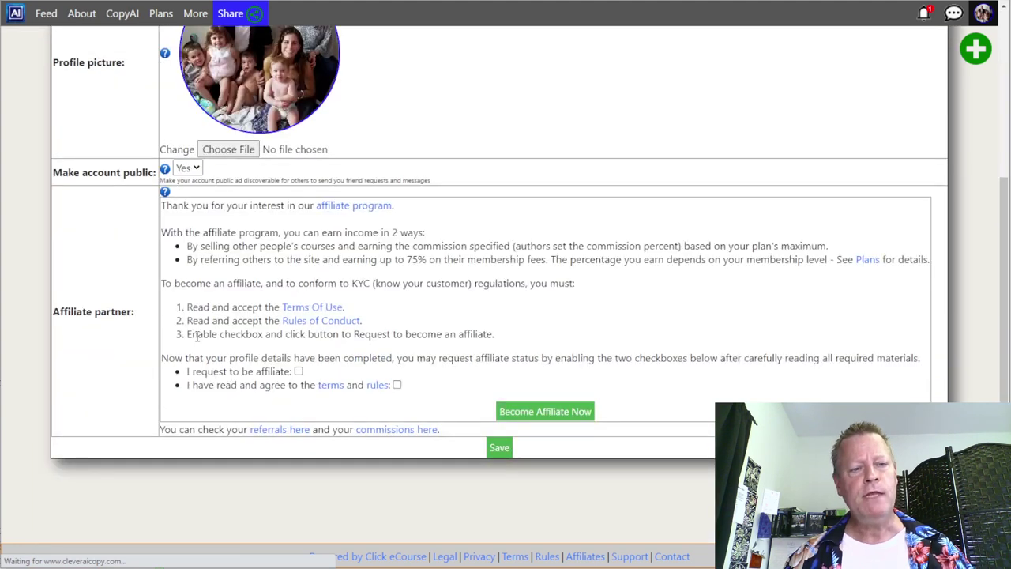
- Tick both affiliate checkboxes, submit Become Affiliate Now, then log out from the avatar menu
drag(202, 366, 348, 376)
click(348, 376)
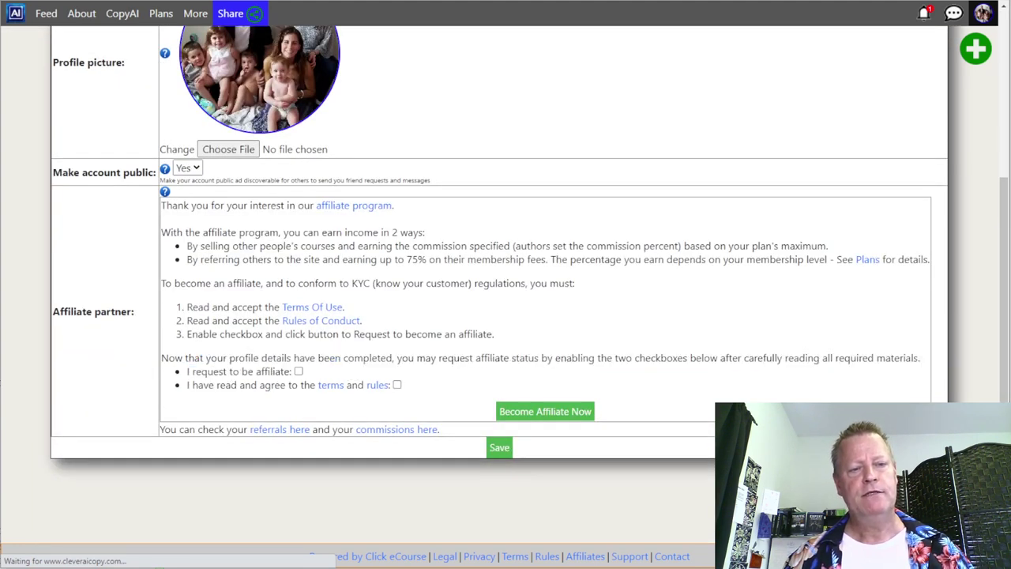
click(297, 373)
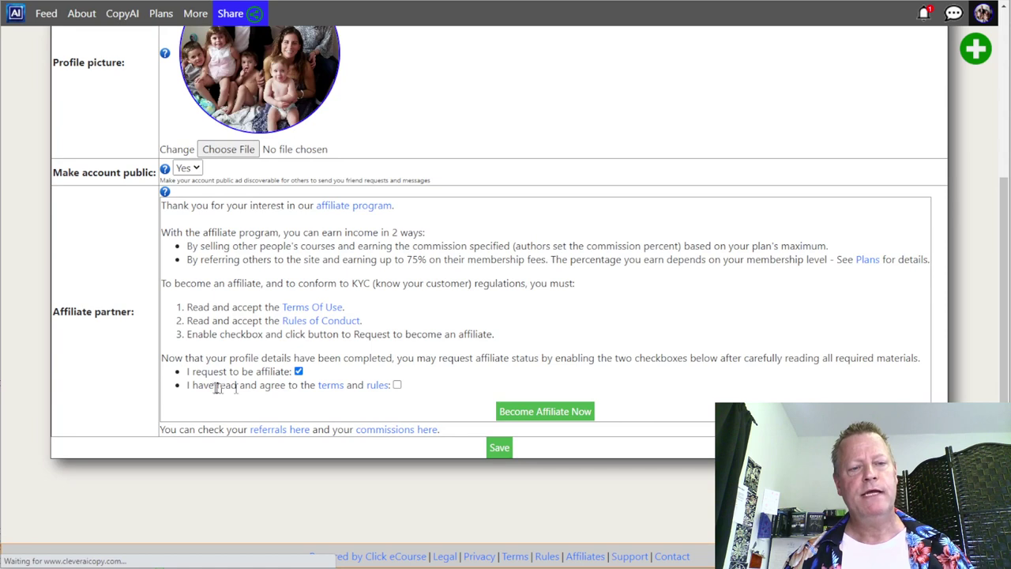
click(397, 385)
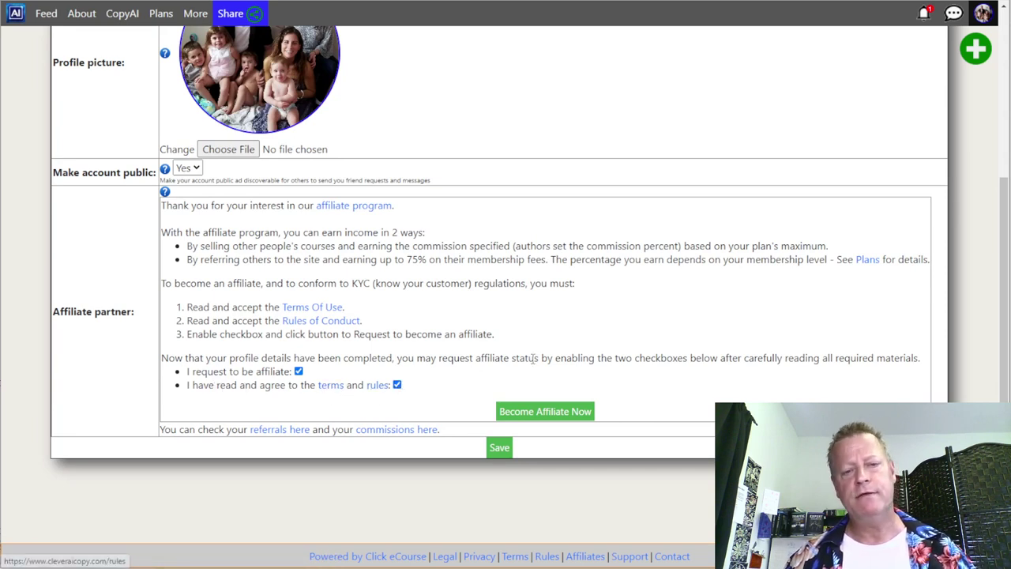
click(531, 417)
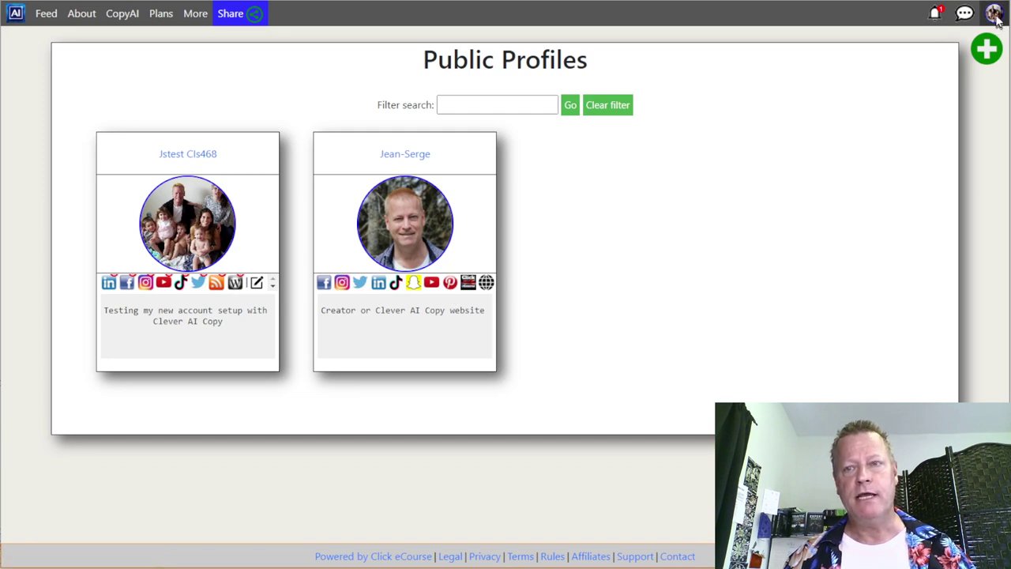
click(994, 12)
click(925, 398)
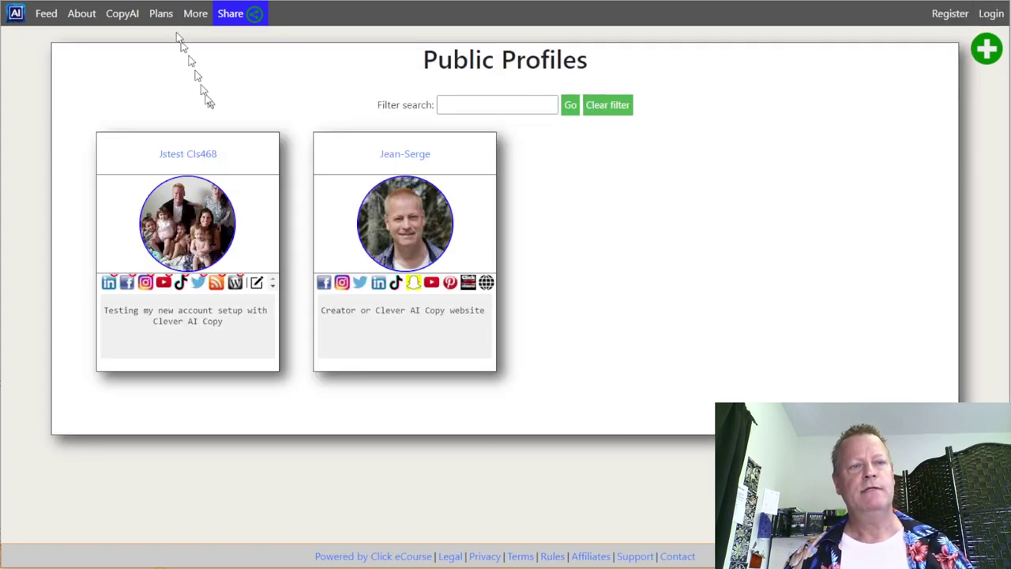
- Open the About page and scroll through the Dax content tools overview
click(81, 16)
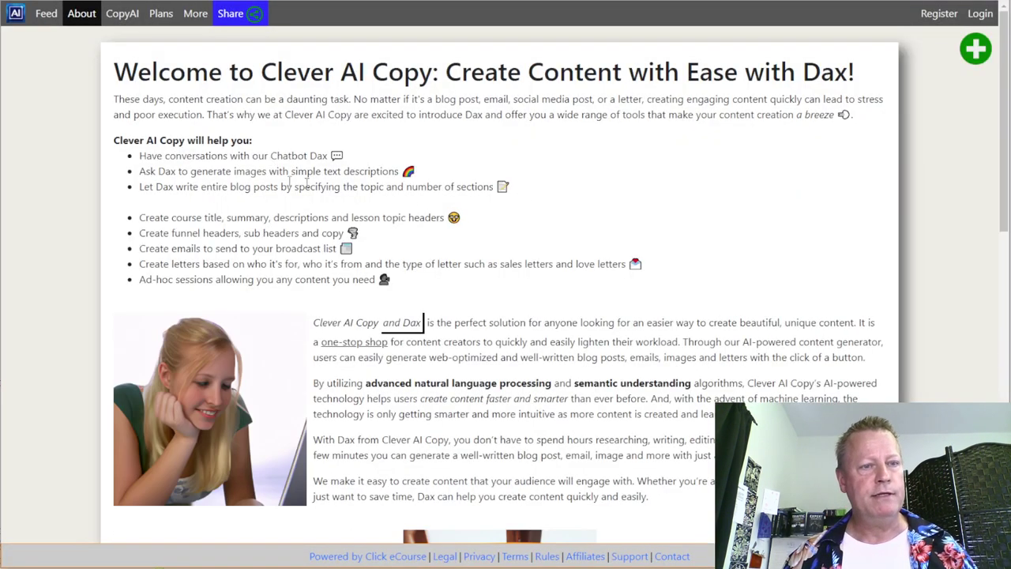
scroll(344, 189, down, 7)
scroll(344, 189, down, 4)
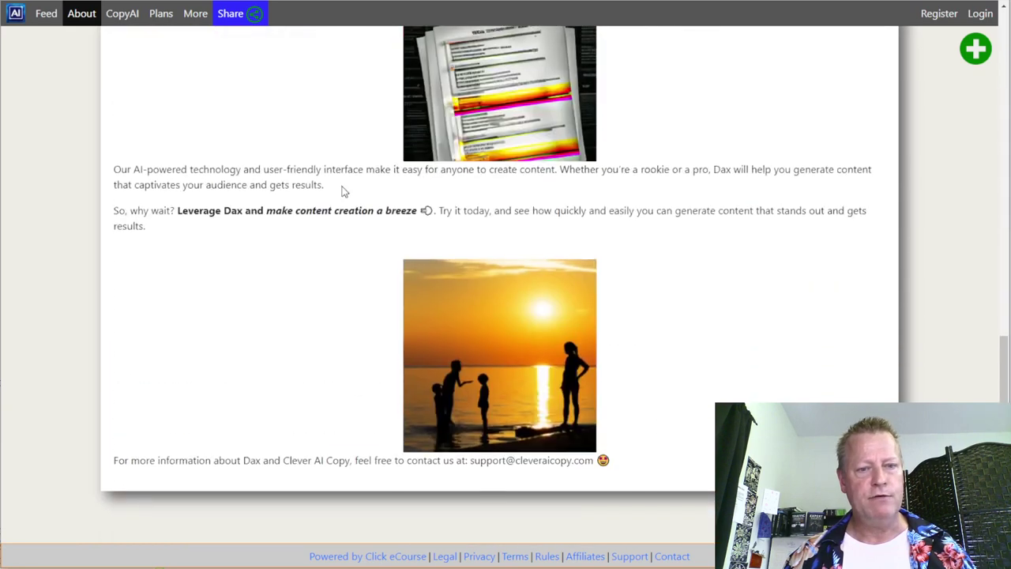
scroll(339, 311, up, 10)
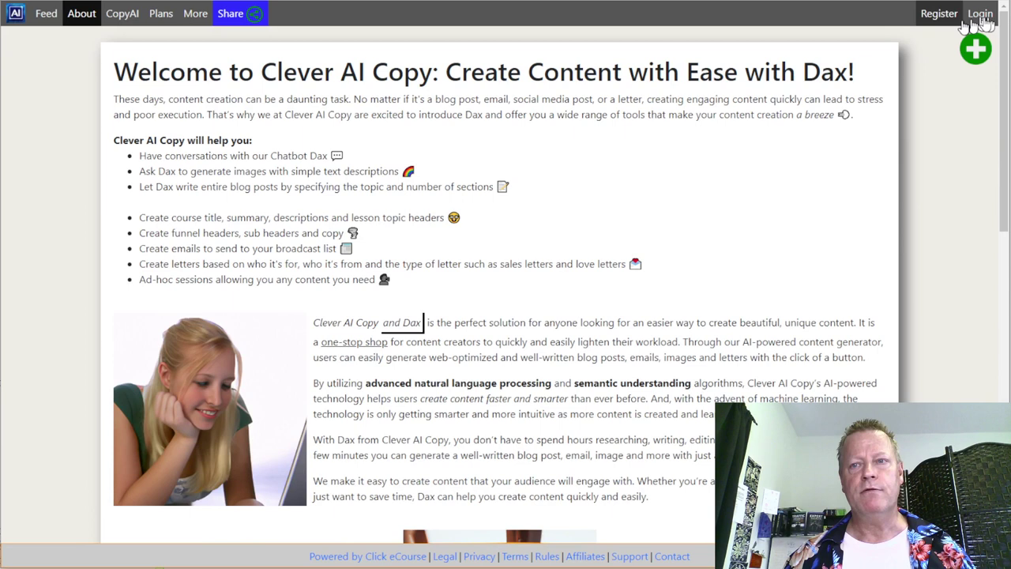
- Try Register, read the invite-only notice, then go to the Public Profiles page
click(938, 14)
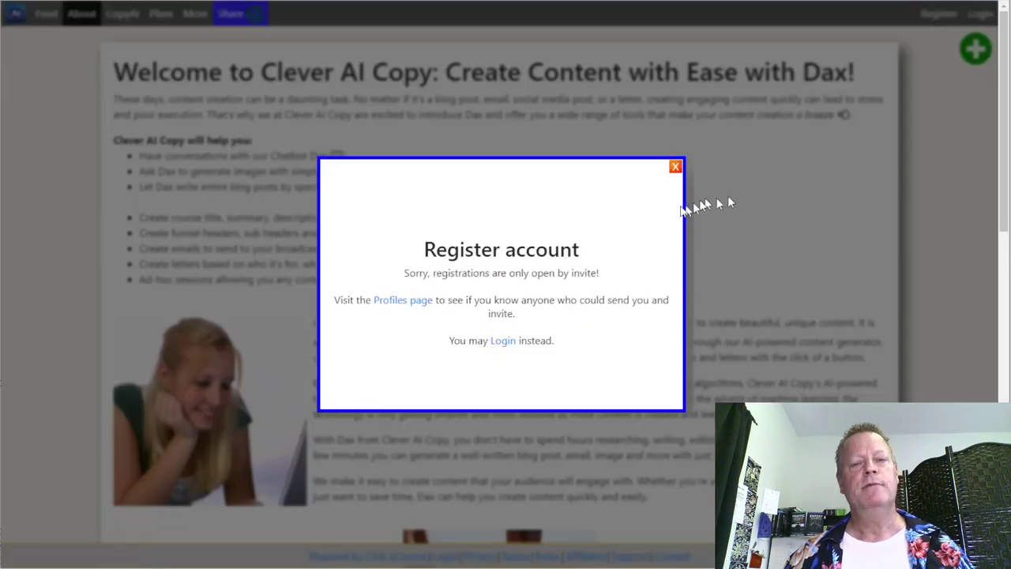
drag(430, 274, 590, 273)
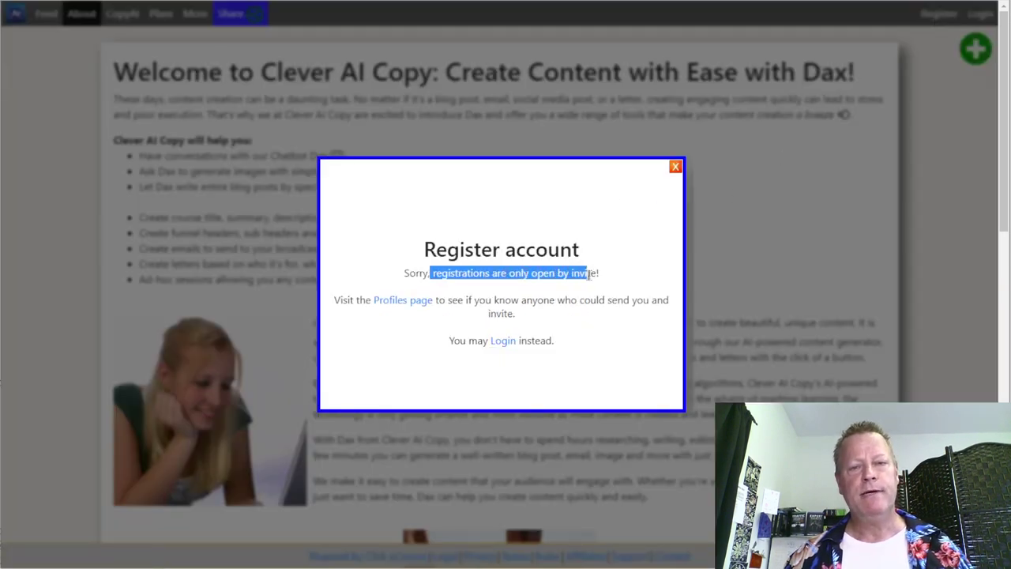
click(621, 282)
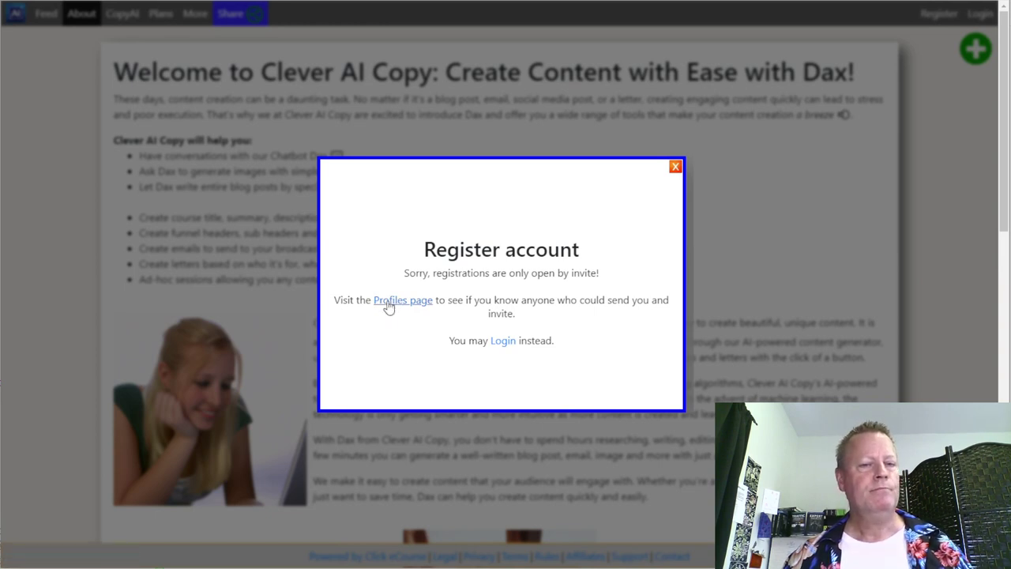
click(495, 264)
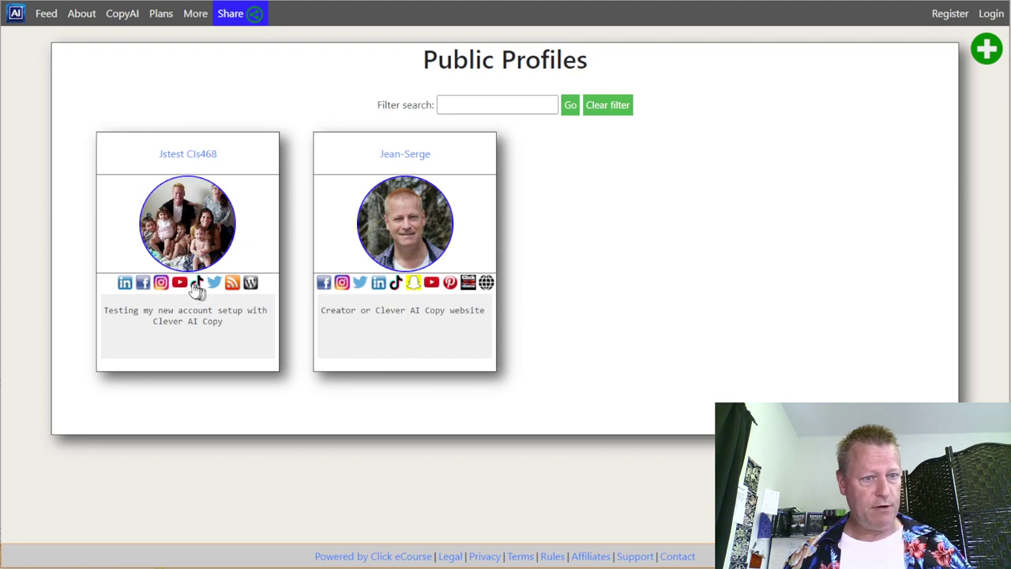
click(143, 283)
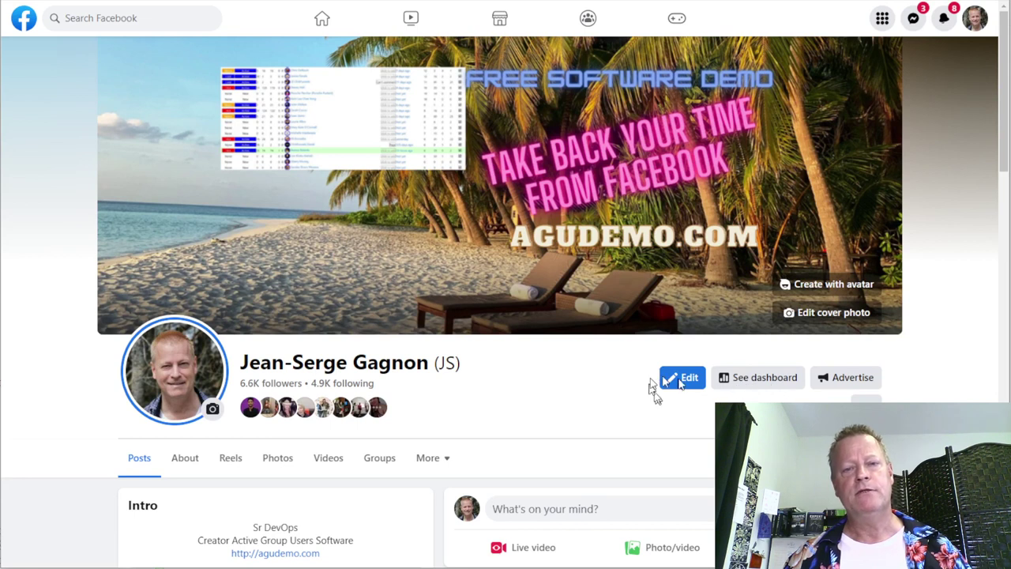
scroll(421, 2, down, 3)
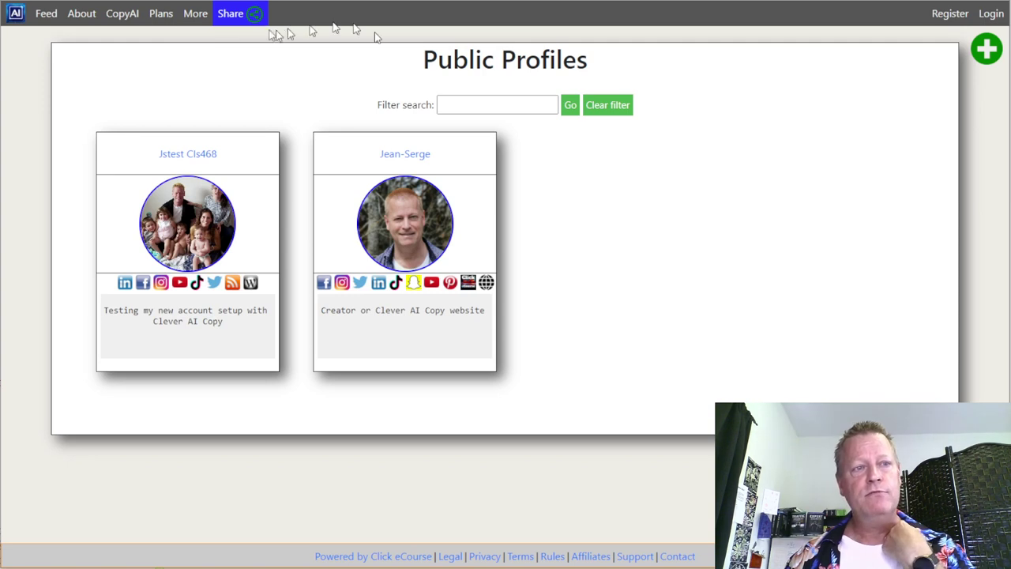
- Open CopyAI and log back in with the saved credentials to reach the CopyAI Chat page
click(433, 158)
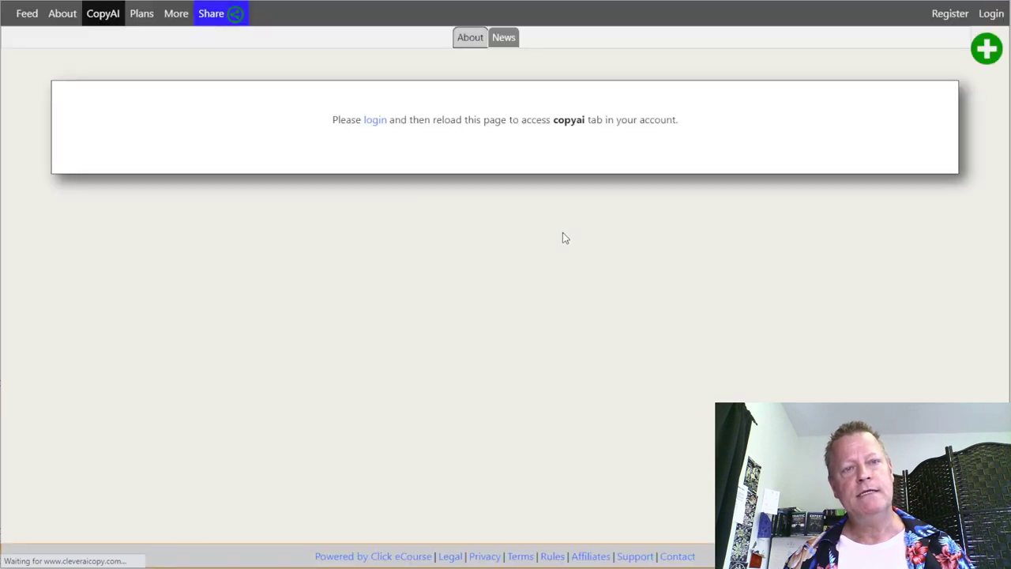
click(376, 121)
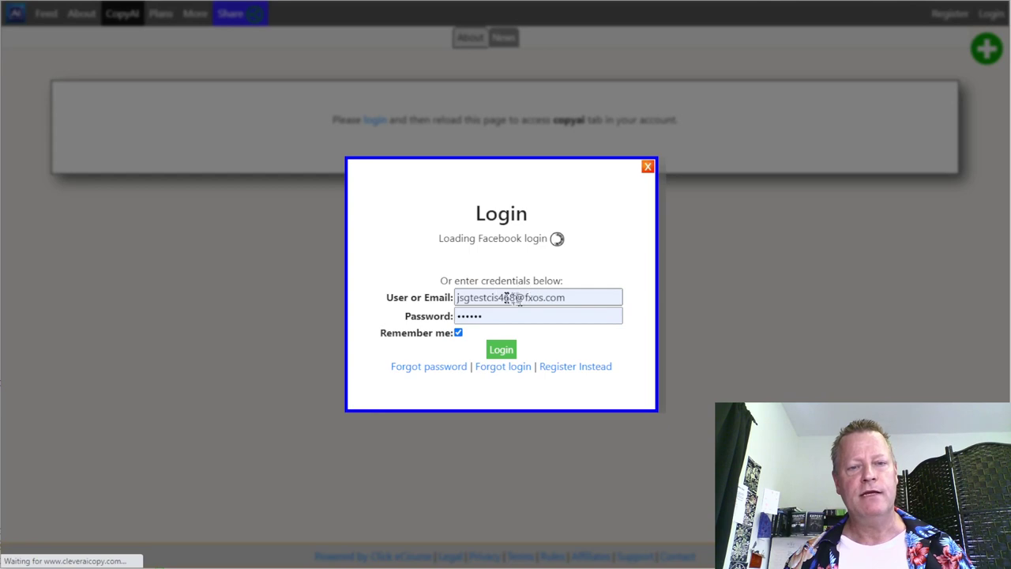
click(506, 348)
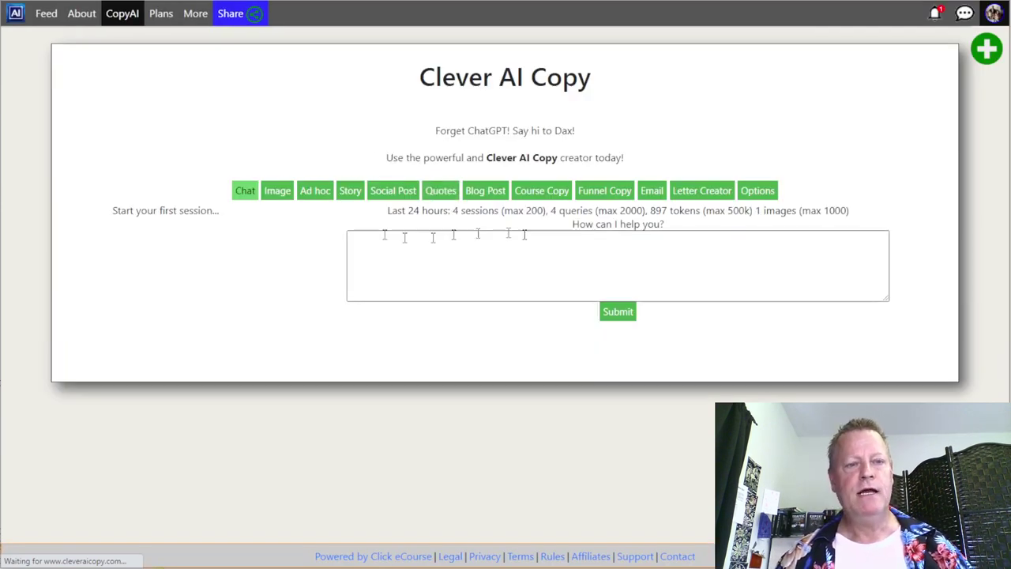
- Review the earlier image, gymnastics story and email sequence sessions
click(278, 193)
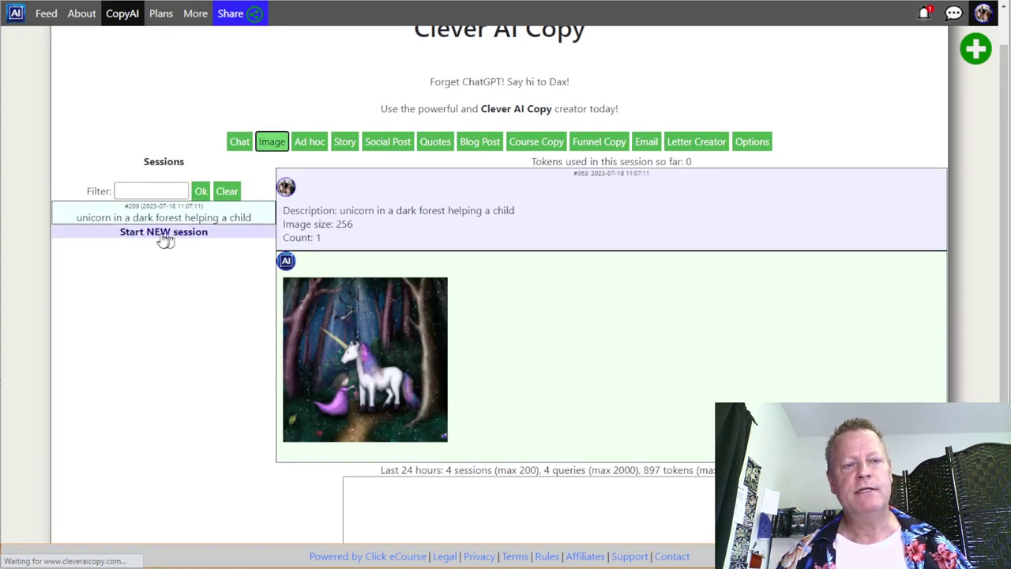
click(344, 144)
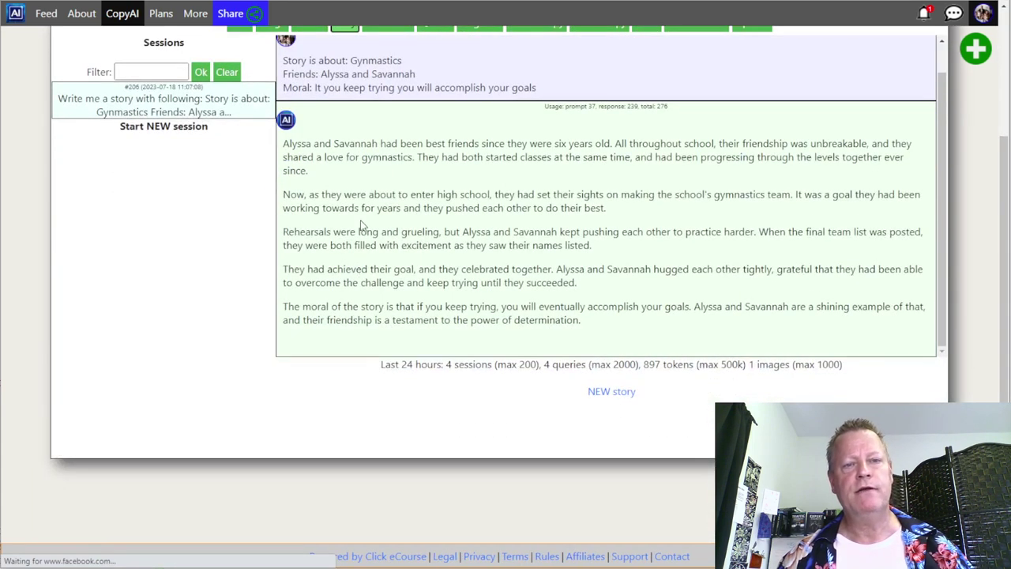
scroll(379, 197, up, 1)
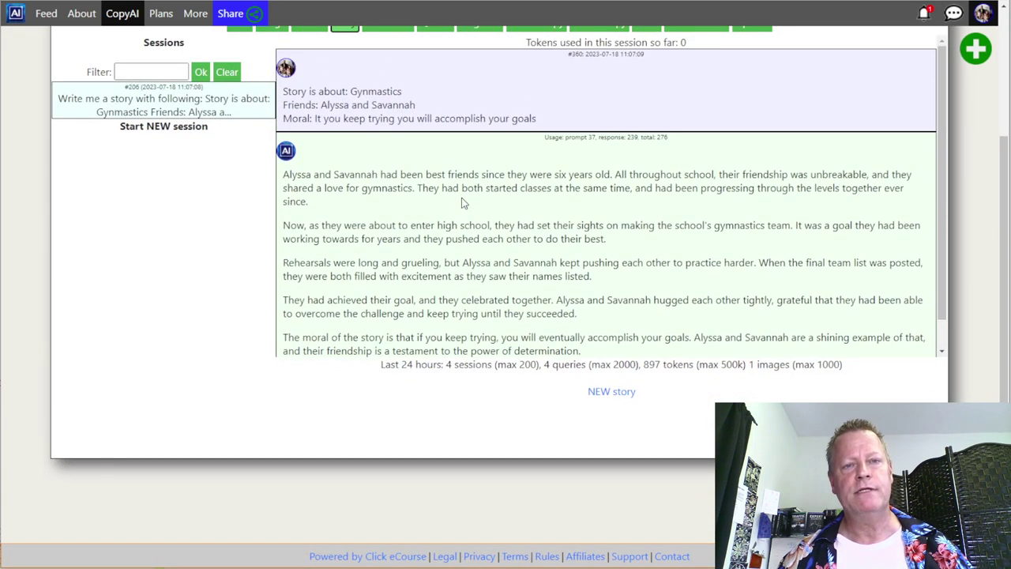
scroll(495, 171, up, 2)
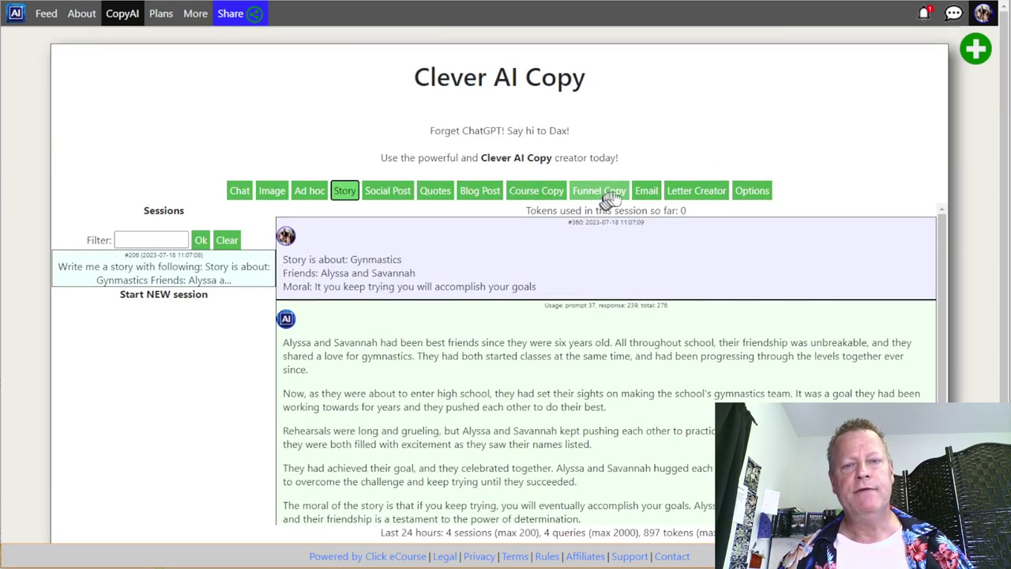
click(650, 191)
scroll(388, 268, down, 10)
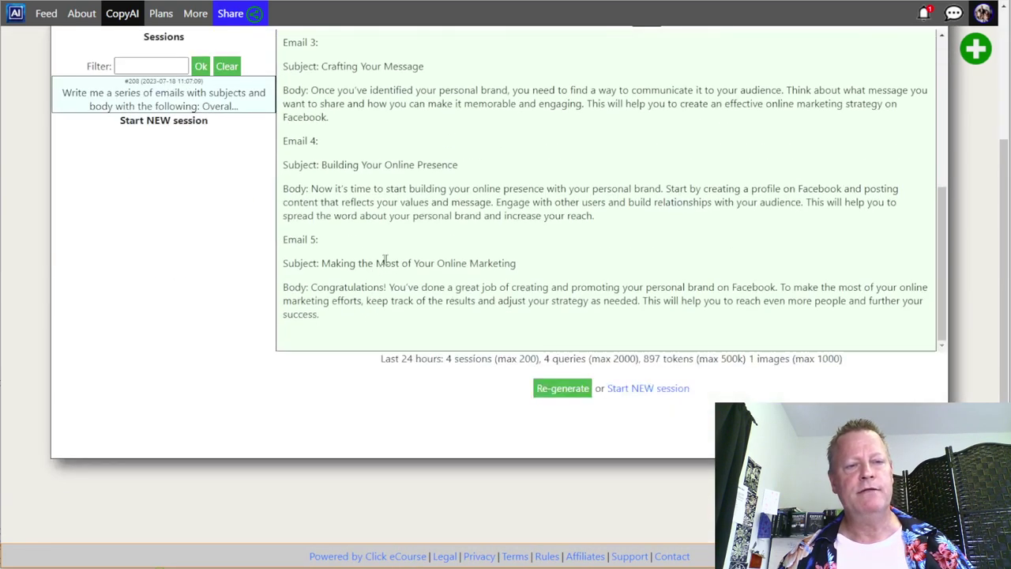
scroll(406, 264, up, 10)
scroll(226, 162, up, 2)
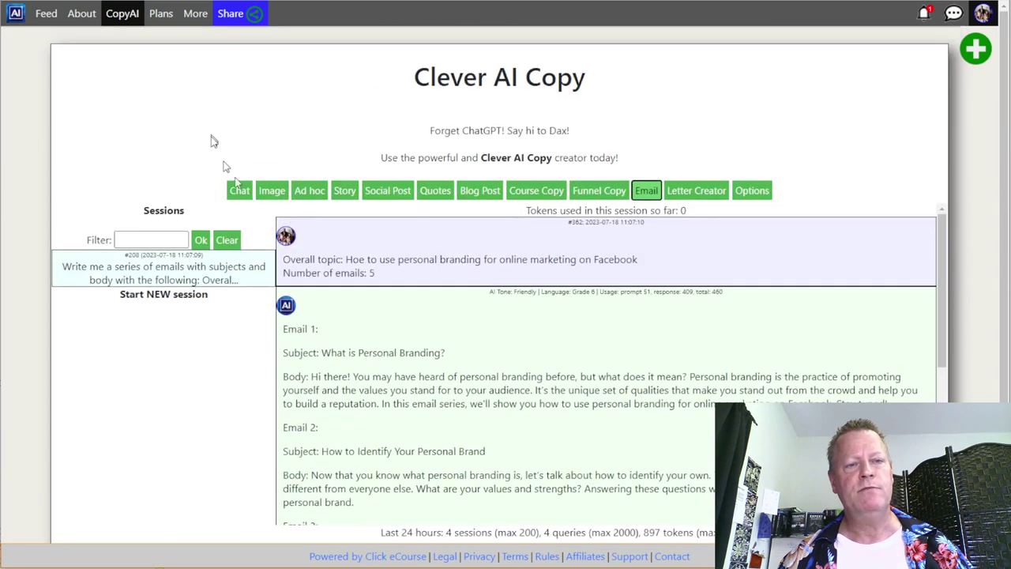
- Copy the earlier email topic text and start a new blank email sequence session
double_click(354, 260)
click(353, 260)
drag(348, 260, 632, 265)
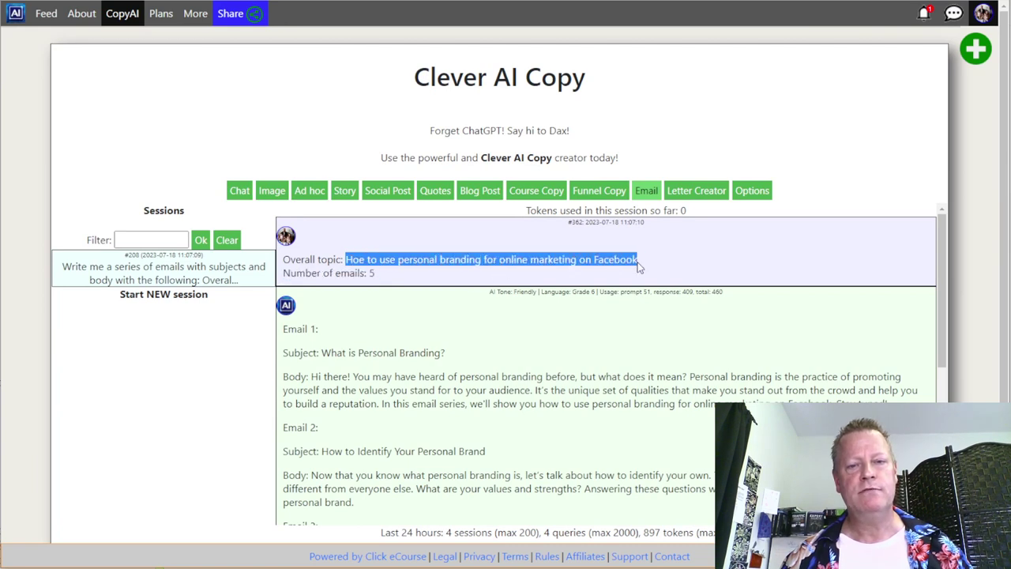
click(176, 298)
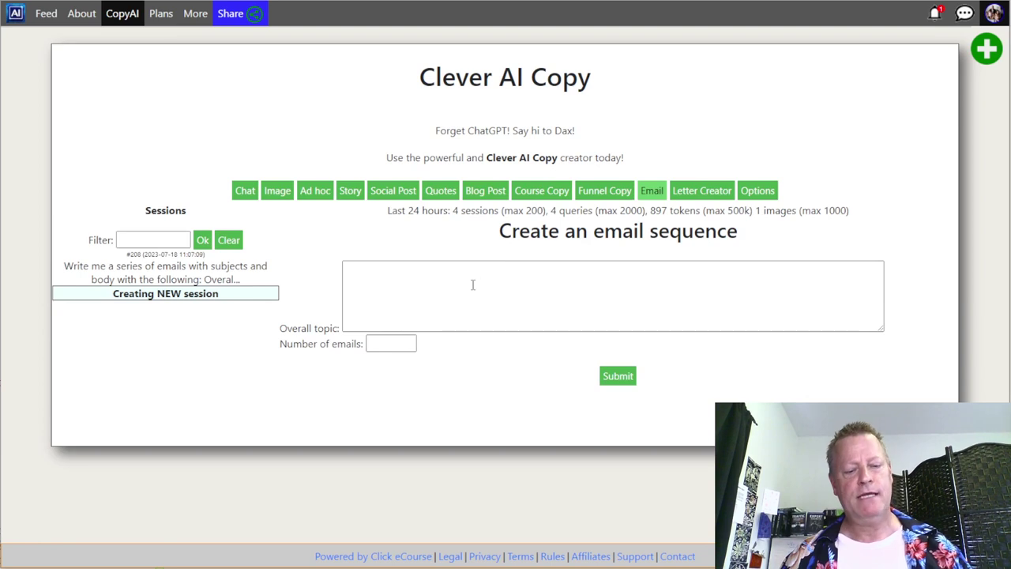
- Paste the personal branding Facebook topic, correct 'Hoe' to 'How', set the email count and submit
click(473, 285)
text(Hoe to use personal branding for online marketing on Facebook)
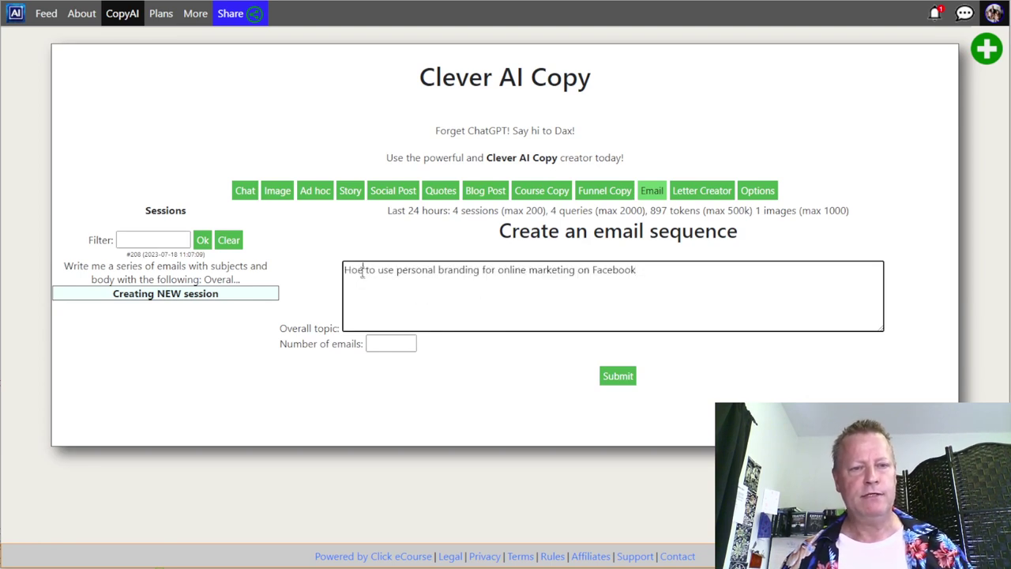
click(363, 271)
key(BackSpace)
text(w)
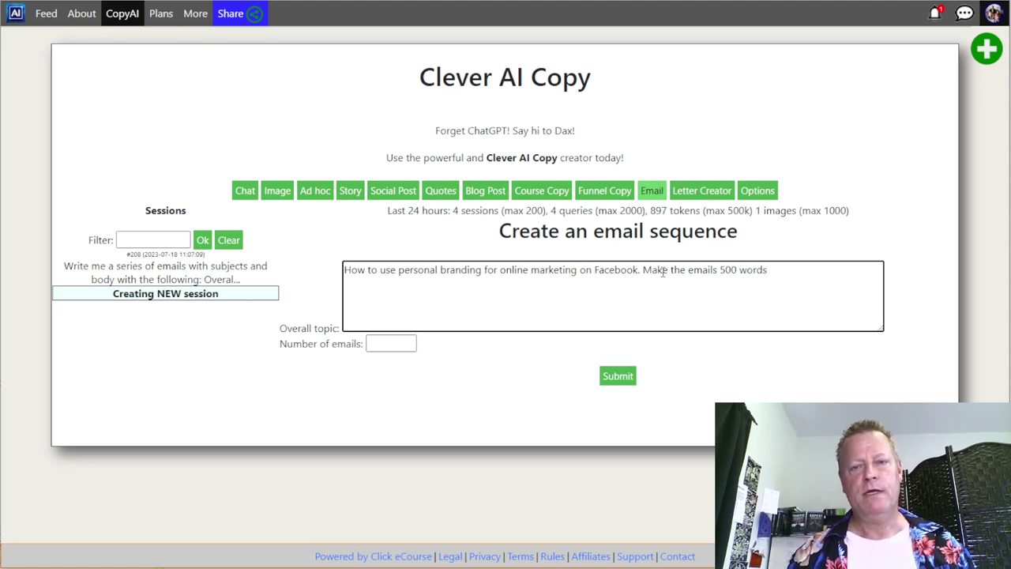
click(401, 343)
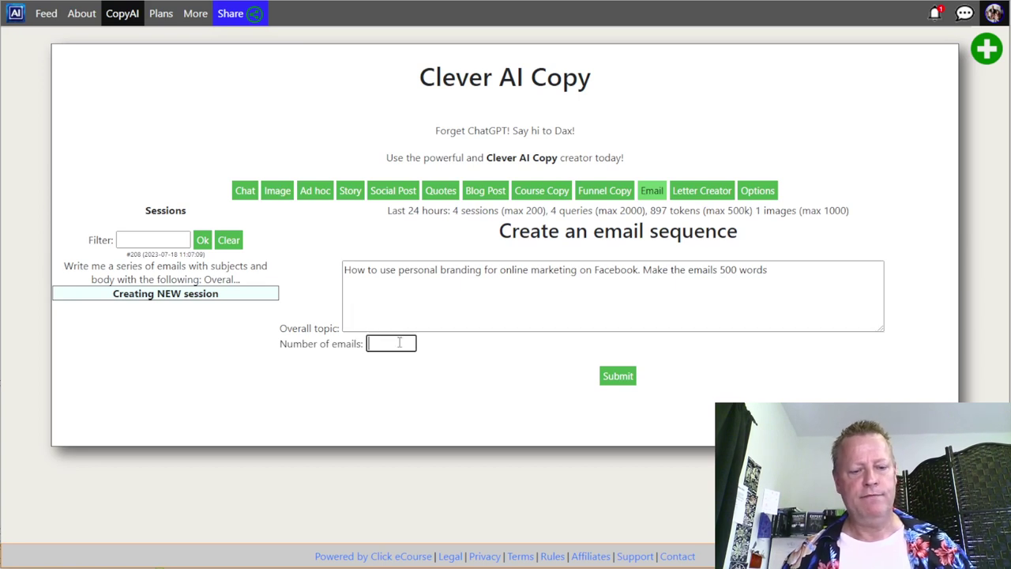
click(618, 376)
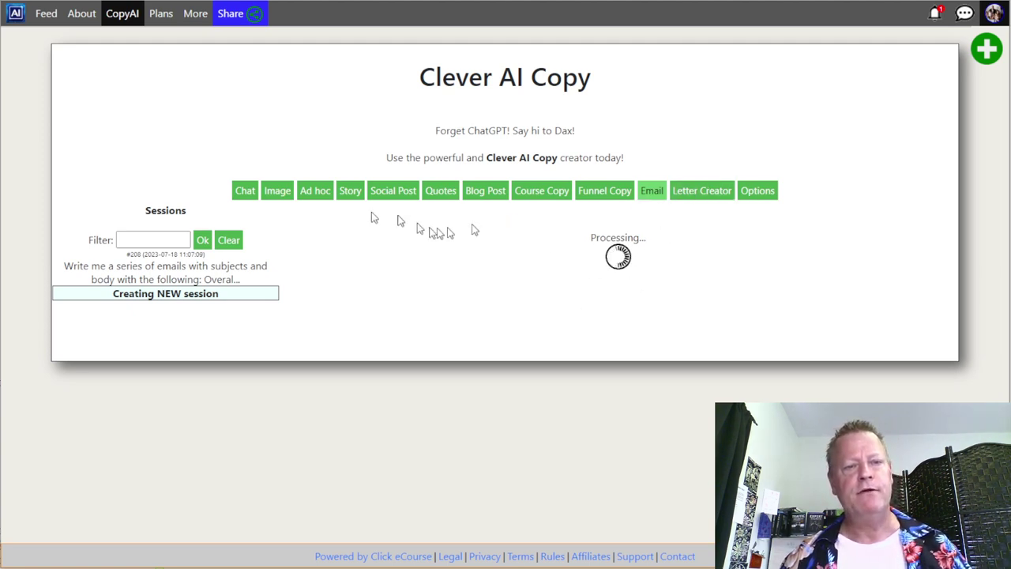
- Open the Plans comparison and point out the Free plan's FREE monthly price
click(161, 16)
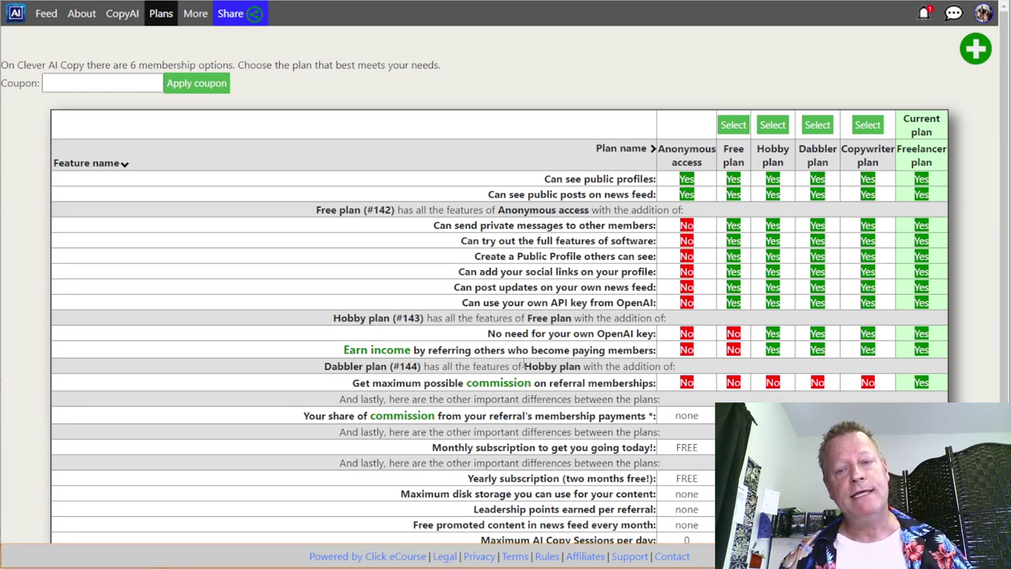
scroll(517, 346, down, 3)
double_click(733, 258)
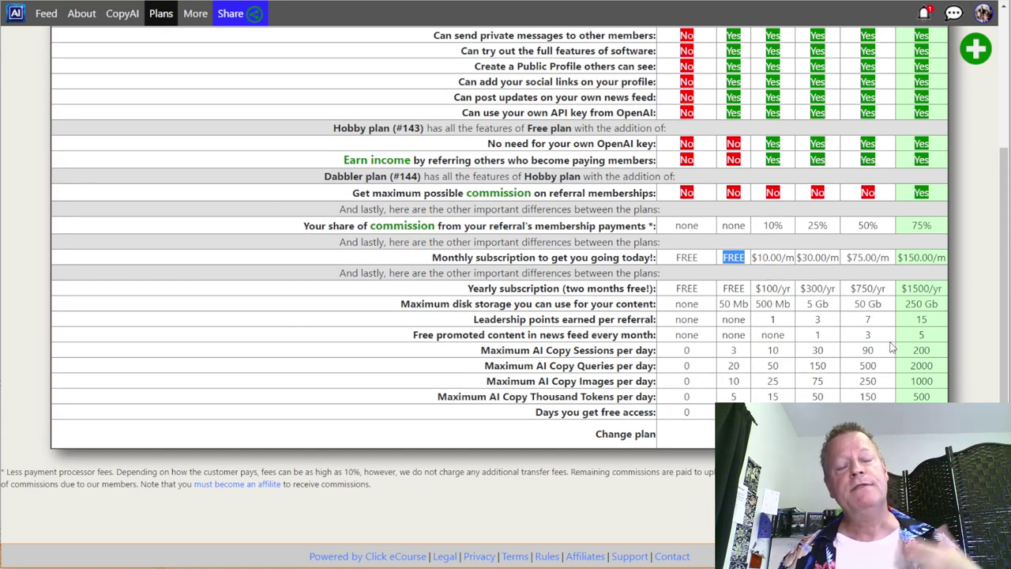
scroll(838, 379, up, 3)
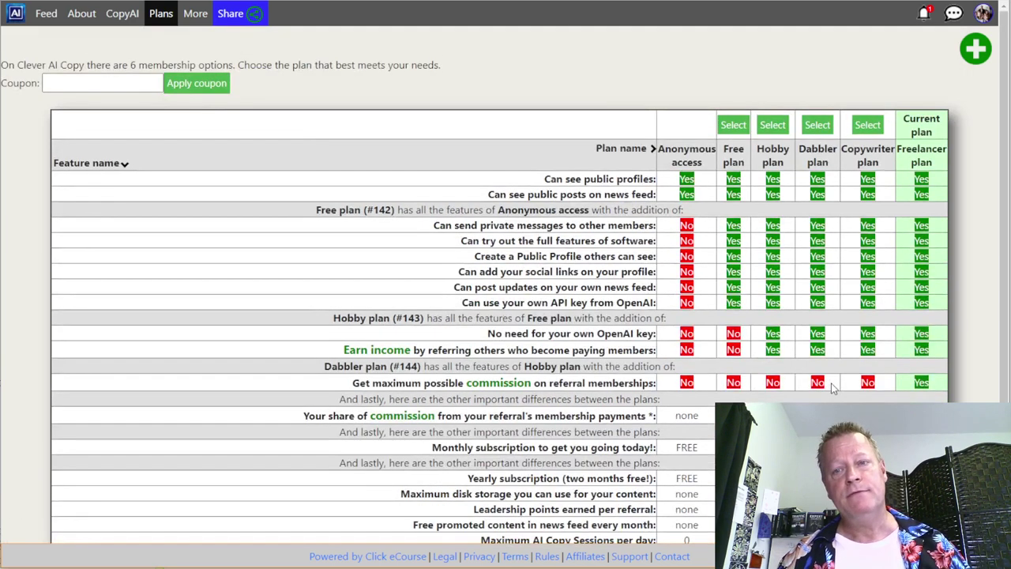
scroll(831, 383, down, 3)
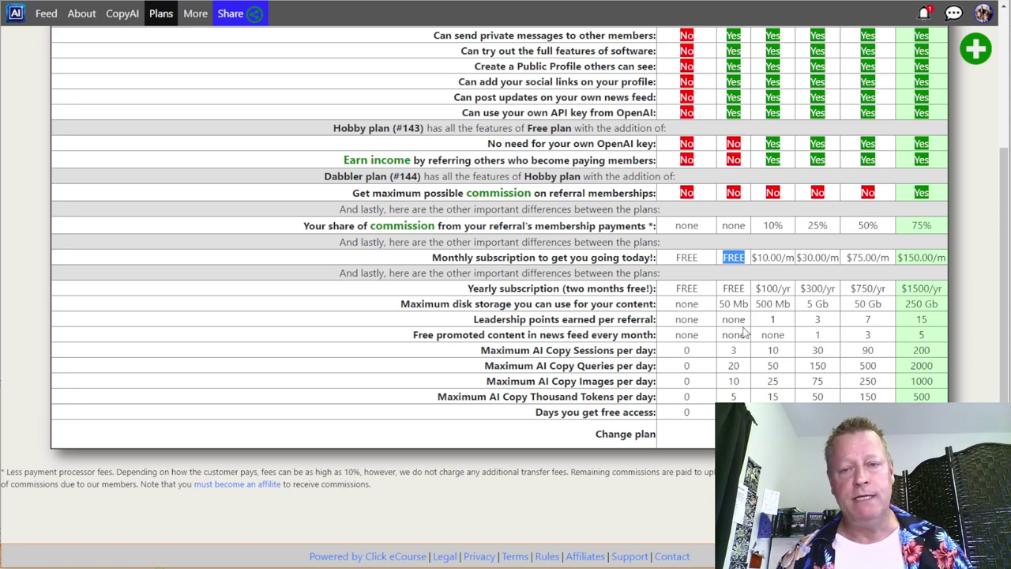
click(765, 257)
- Highlight the Dabbler plan's $30.00 monthly price and the 10% and 25% referral commissions
drag(802, 258, 826, 257)
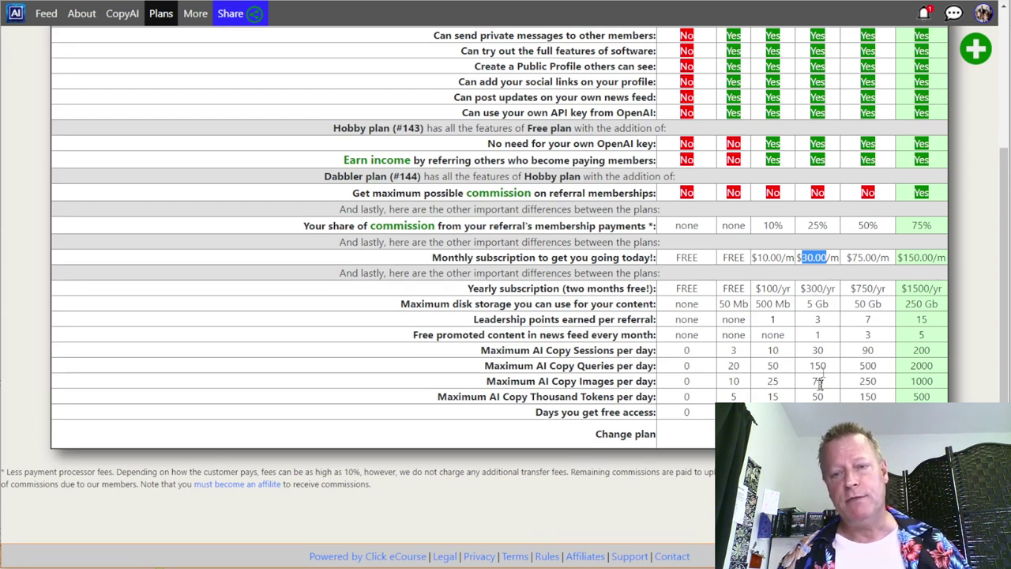
drag(826, 225, 738, 228)
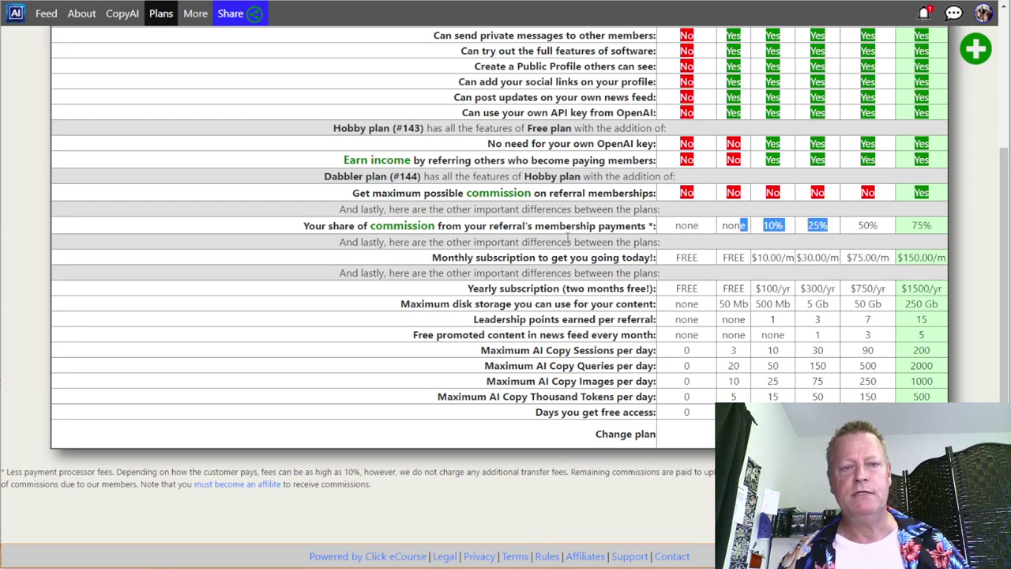
drag(345, 226, 557, 241)
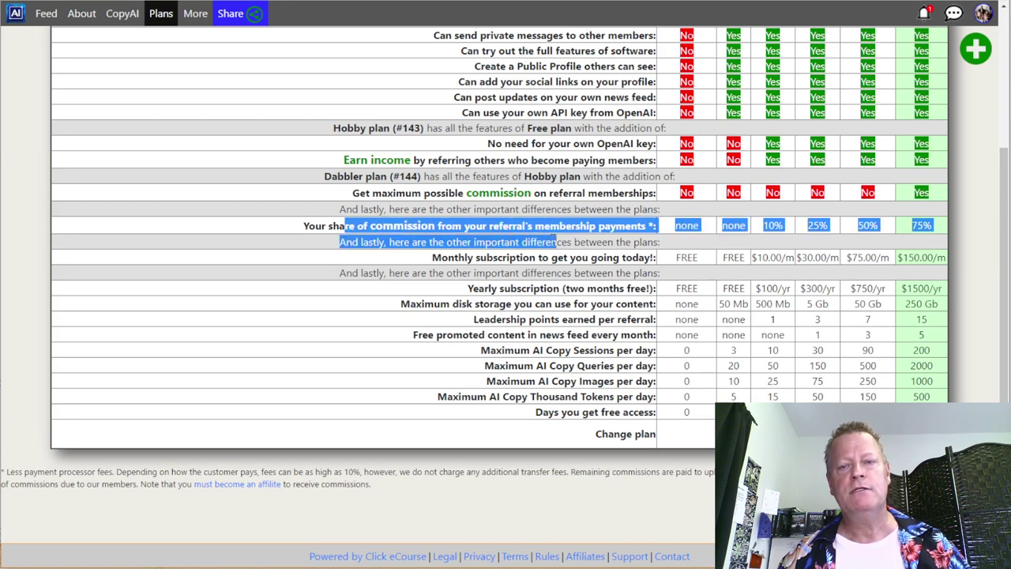
click(765, 226)
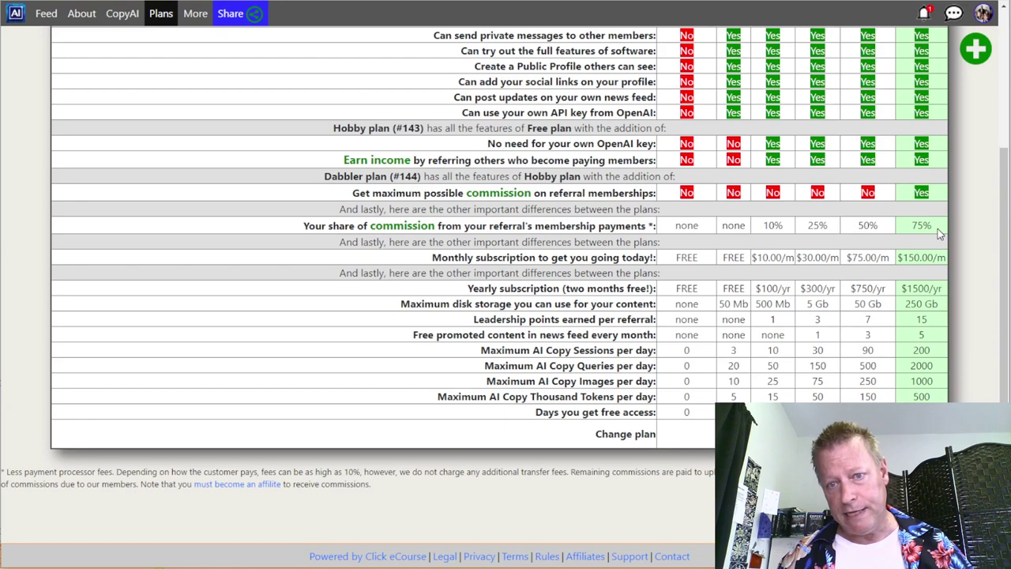
scroll(924, 226, up, 3)
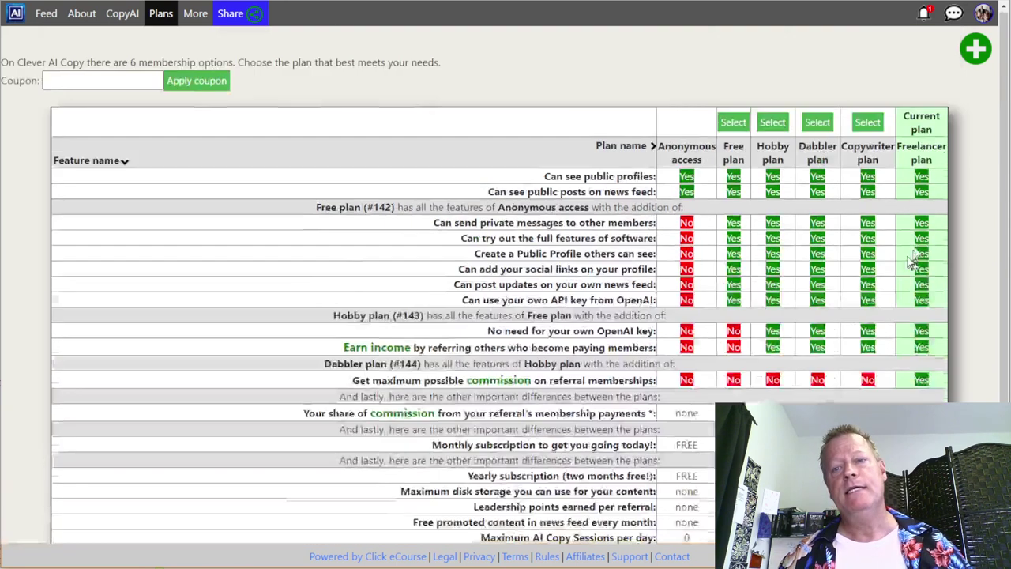
scroll(906, 245, down, 3)
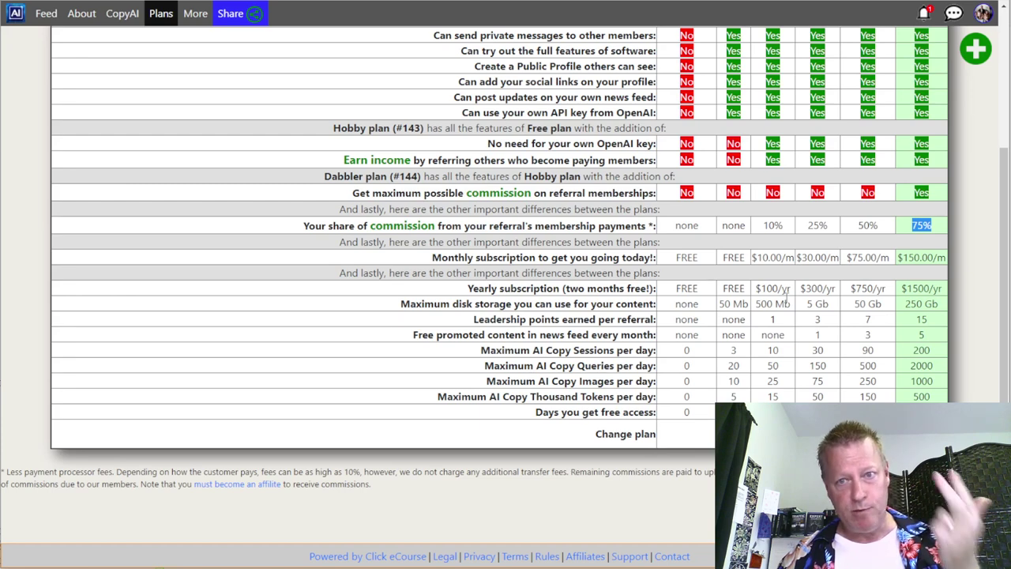
scroll(914, 302, up, 3)
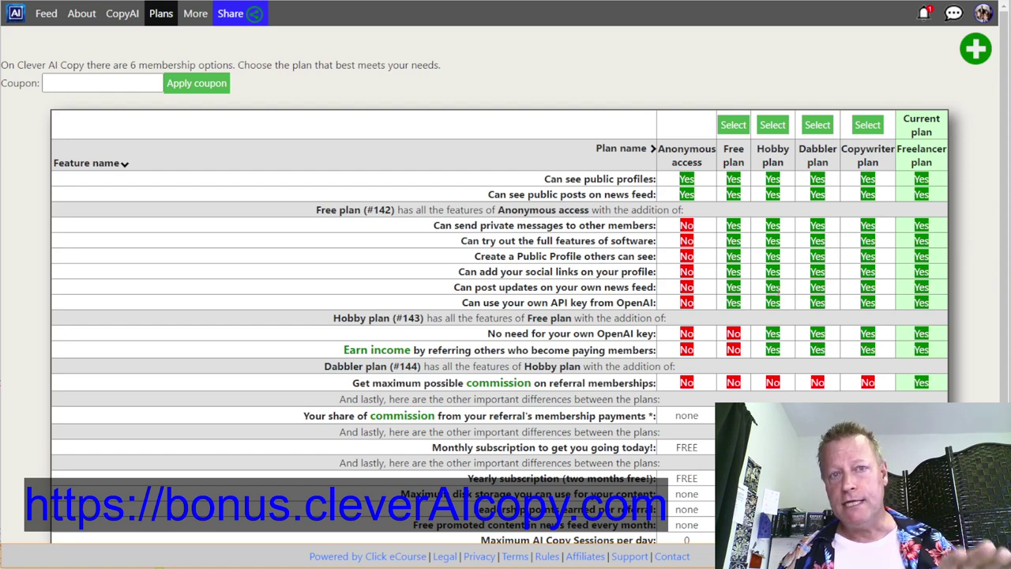
- Scroll through the rest of the Plans table before returning to the CopyAI Chat page
drag(915, 149, 937, 181)
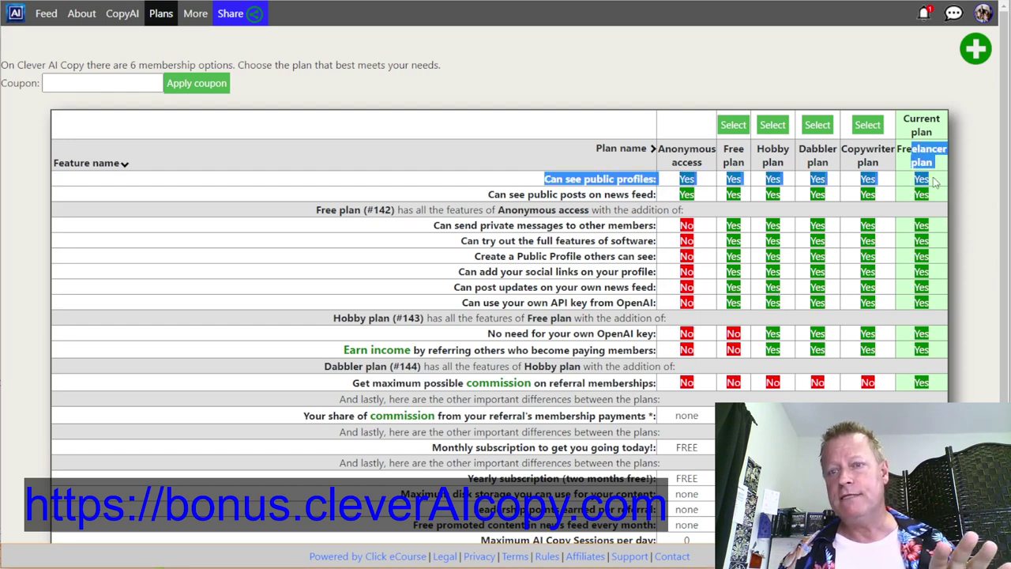
scroll(937, 181, down, 1)
scroll(924, 241, down, 2)
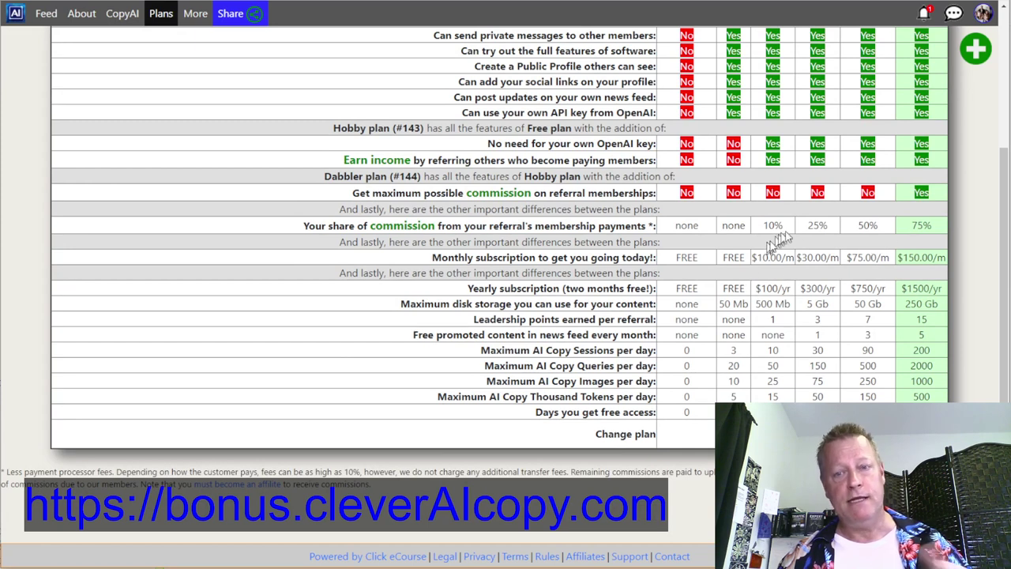
scroll(774, 319, up, 3)
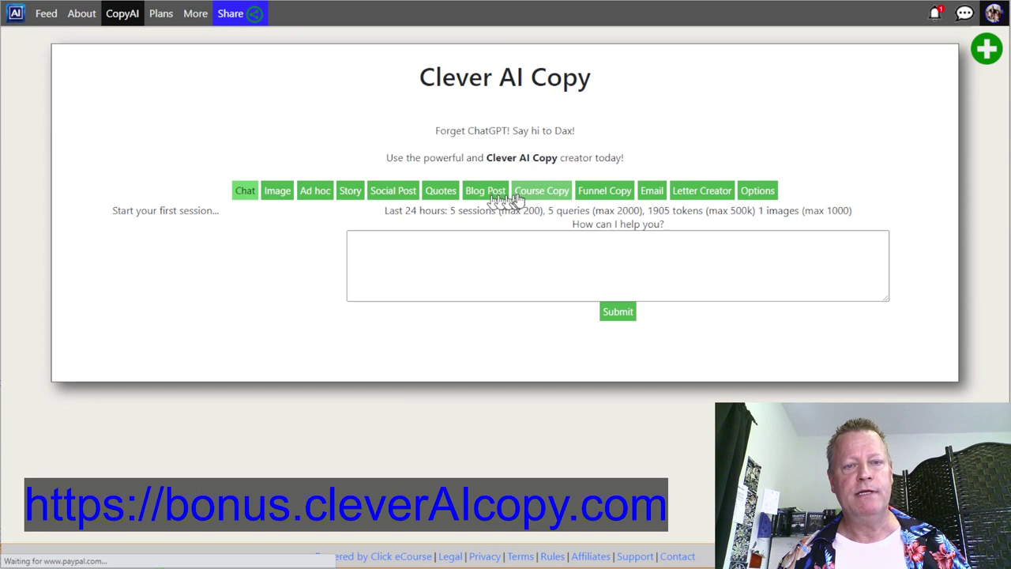
- Bring up the Email results and look over the new 500-word email sequence
click(652, 193)
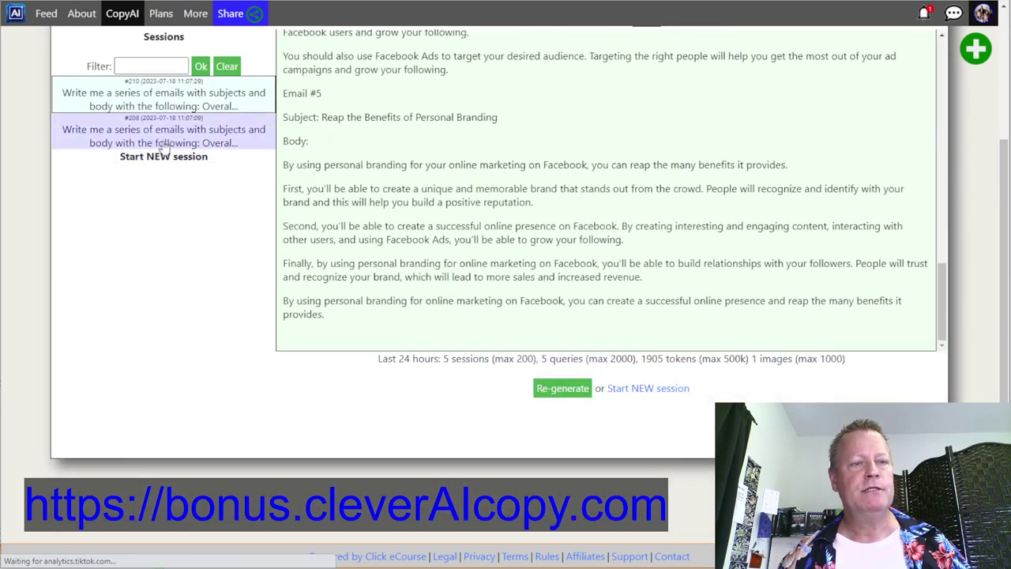
scroll(365, 205, up, 3)
scroll(364, 204, up, 10)
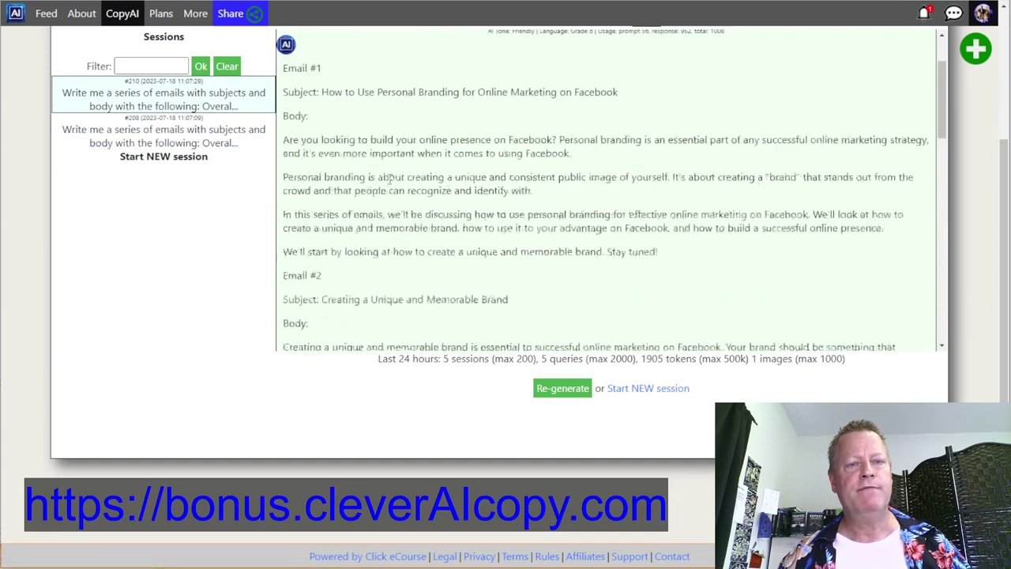
scroll(389, 179, up, 2)
drag(709, 85, 787, 97)
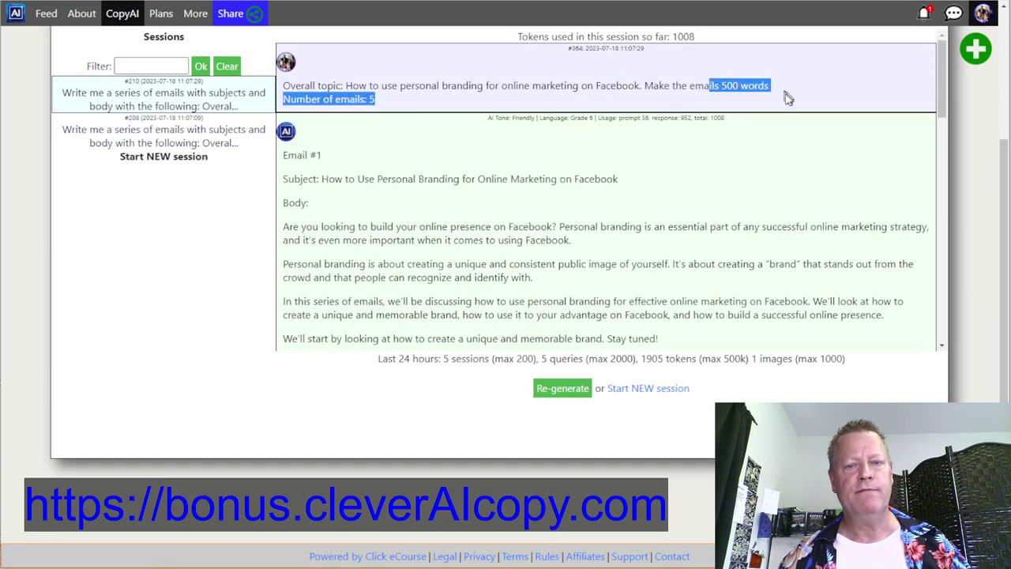
scroll(342, 150, down, 2)
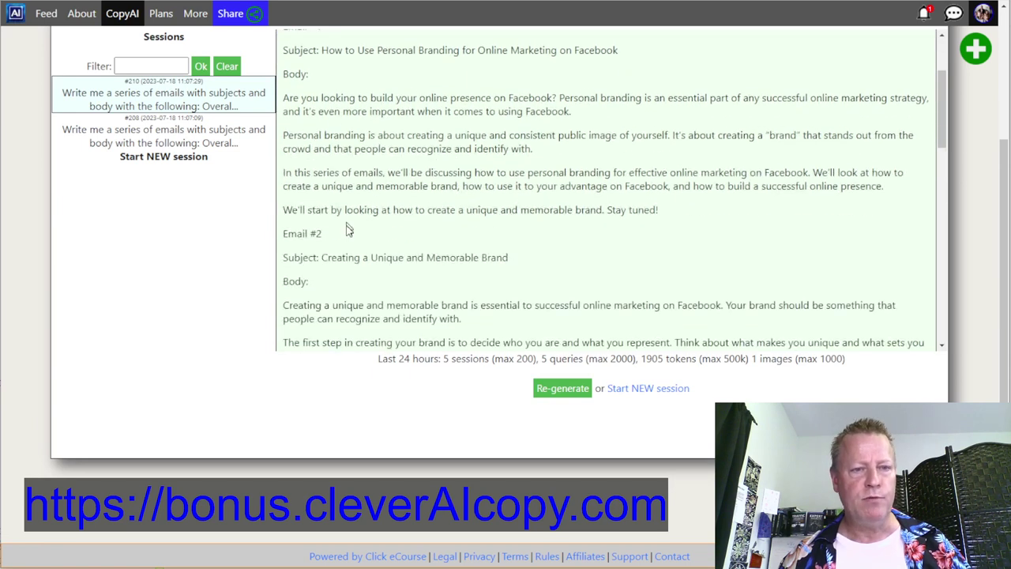
- Load session #208 and read its five emails, starting with 'What is Personal Branding?'
click(161, 139)
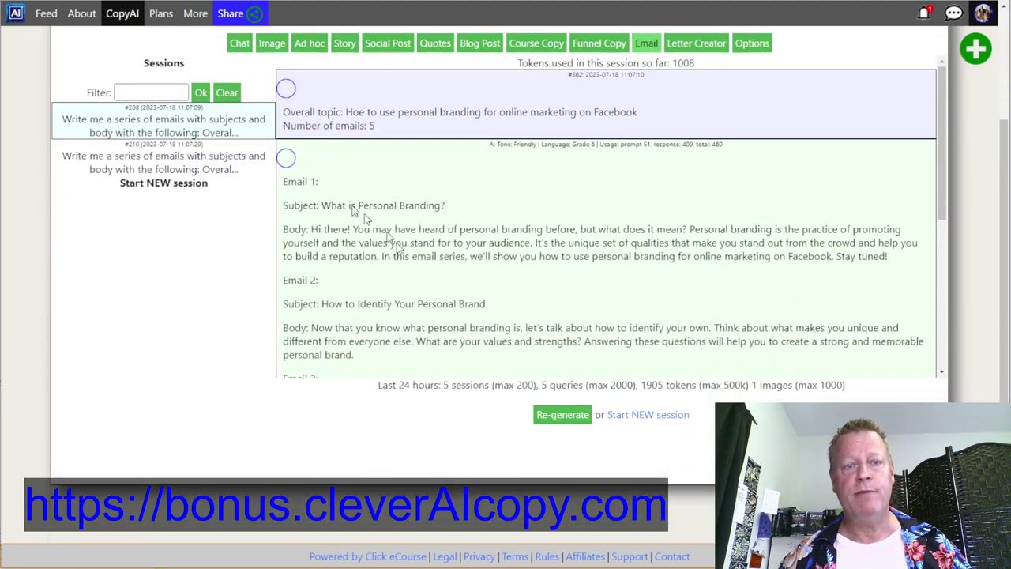
scroll(405, 246, down, 5)
scroll(406, 246, up, 5)
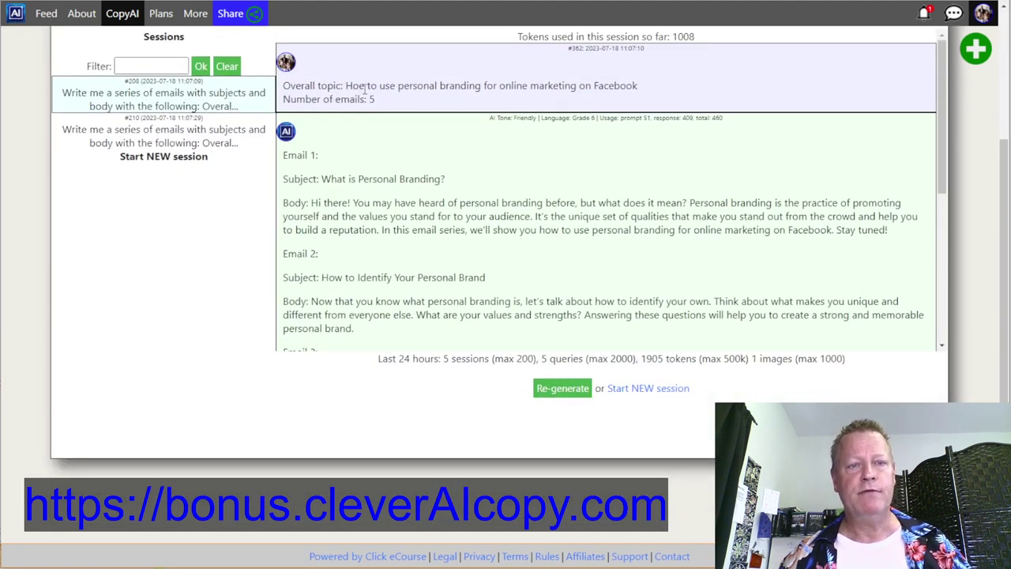
scroll(406, 192, up, 1)
scroll(411, 210, down, 1)
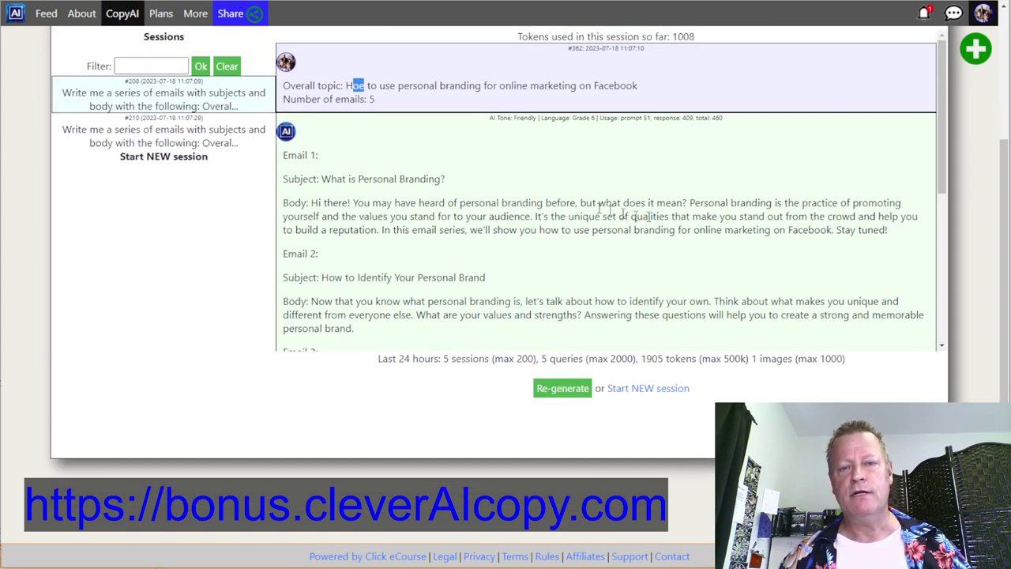
scroll(609, 255, down, 3)
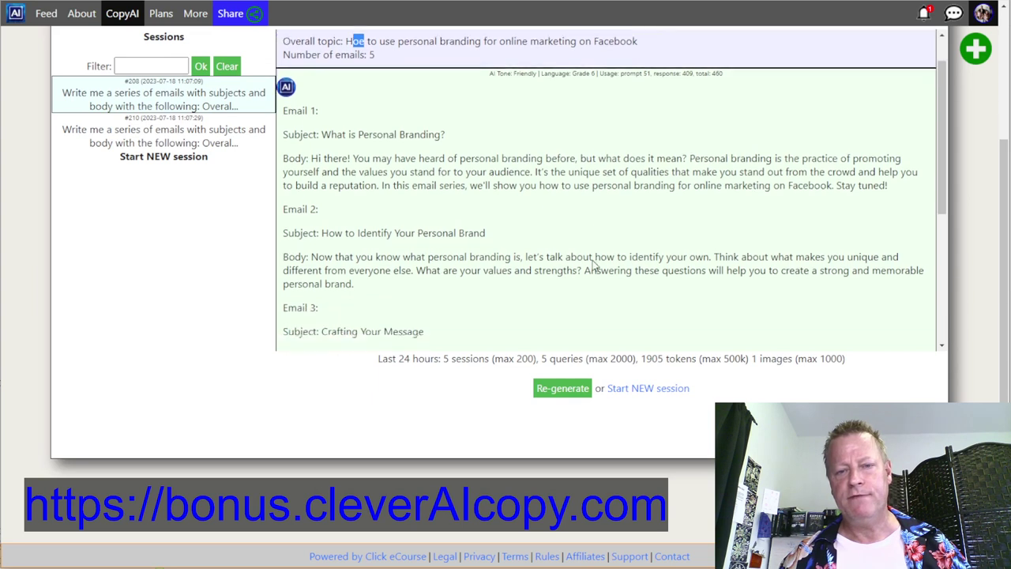
scroll(521, 207, down, 2)
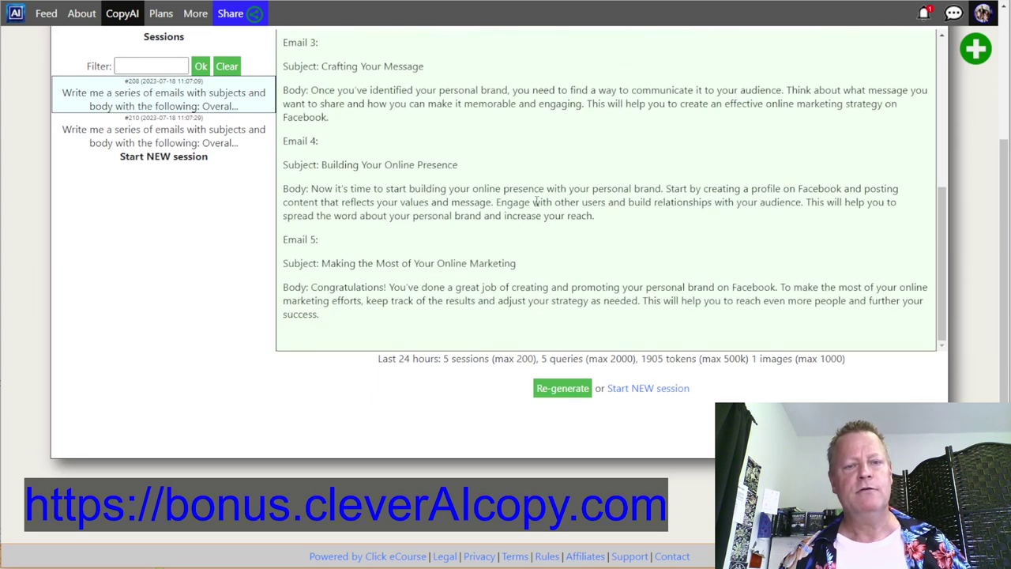
scroll(536, 203, up, 5)
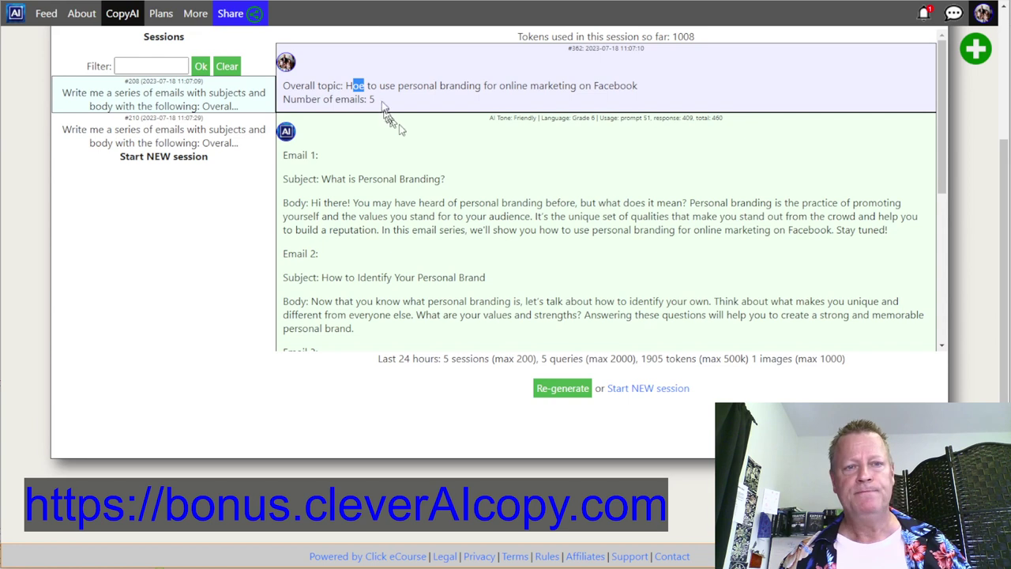
scroll(434, 217, down, 3)
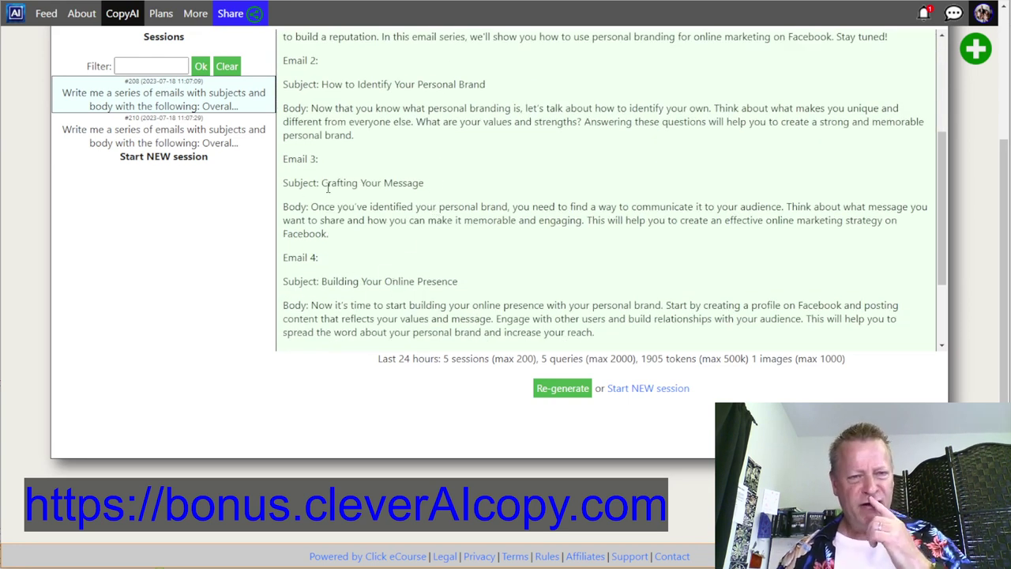
click(229, 142)
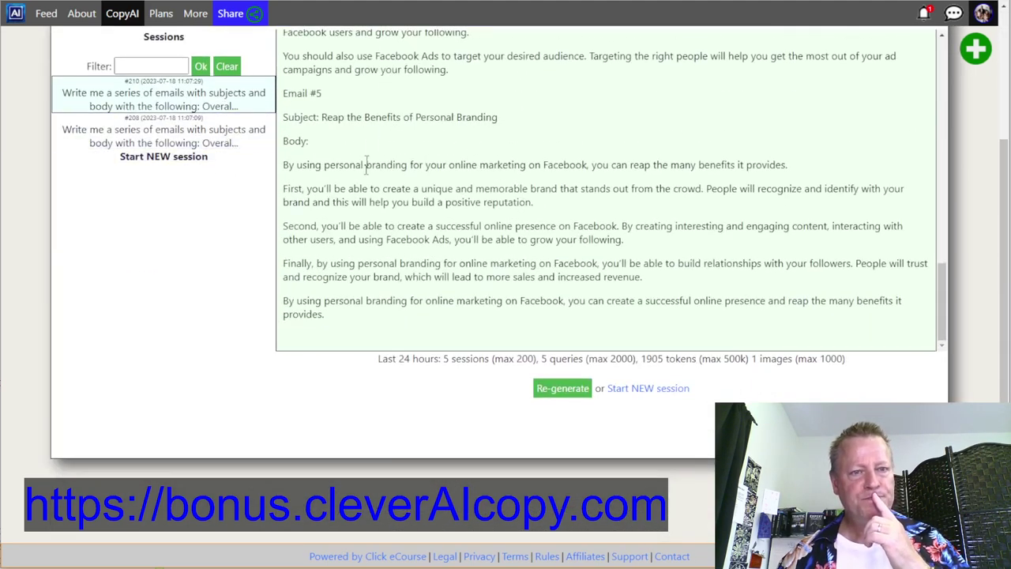
scroll(366, 166, up, 5)
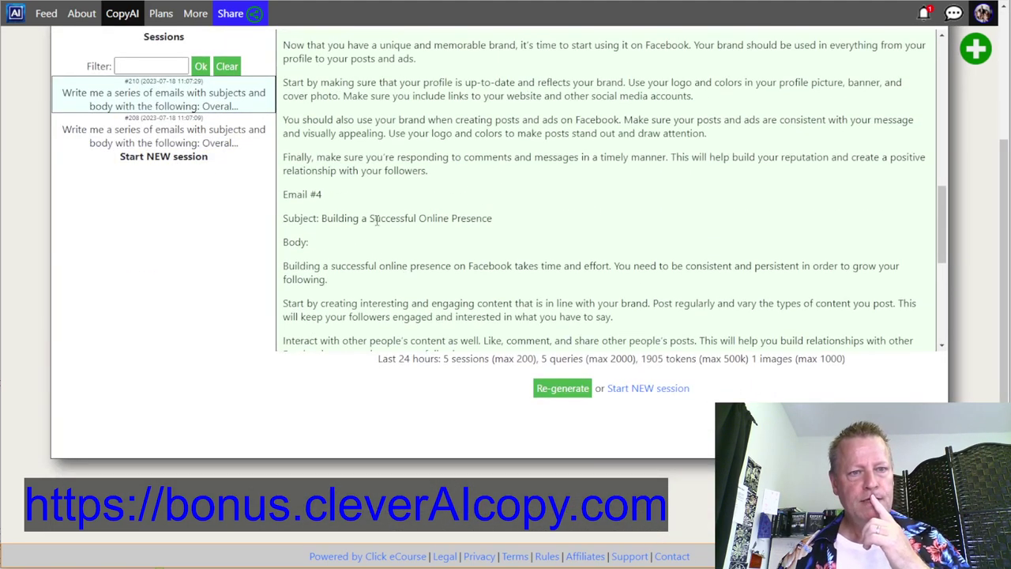
key(ctrl+a)
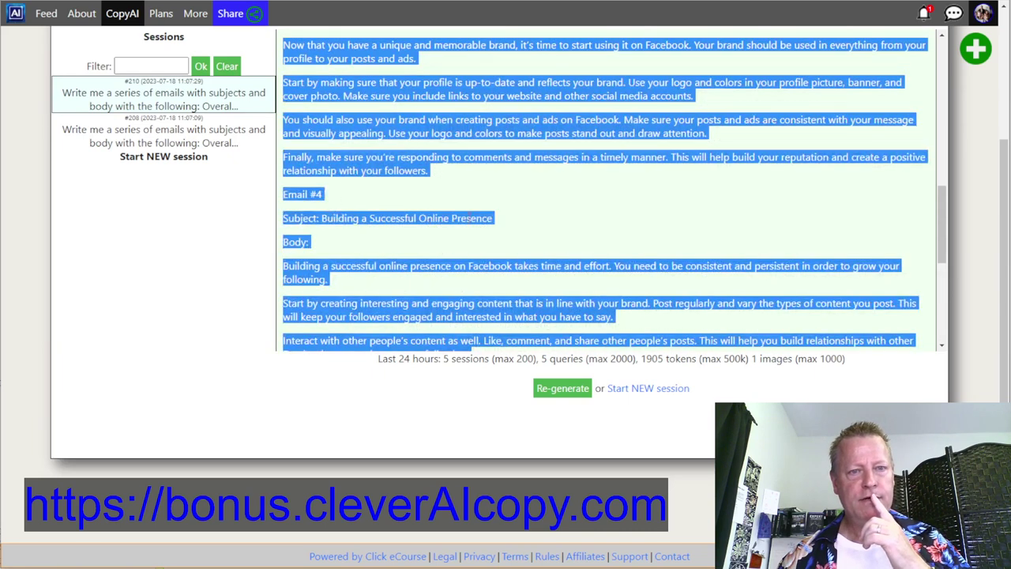
click(357, 218)
drag(322, 219, 494, 232)
scroll(494, 220, up, 3)
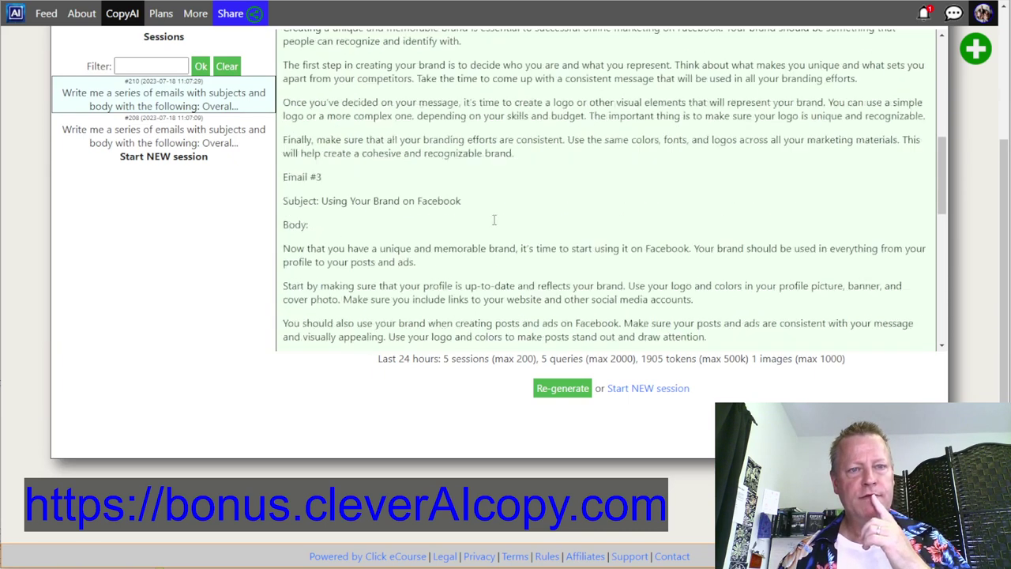
scroll(494, 219, up, 1)
drag(323, 255, 455, 278)
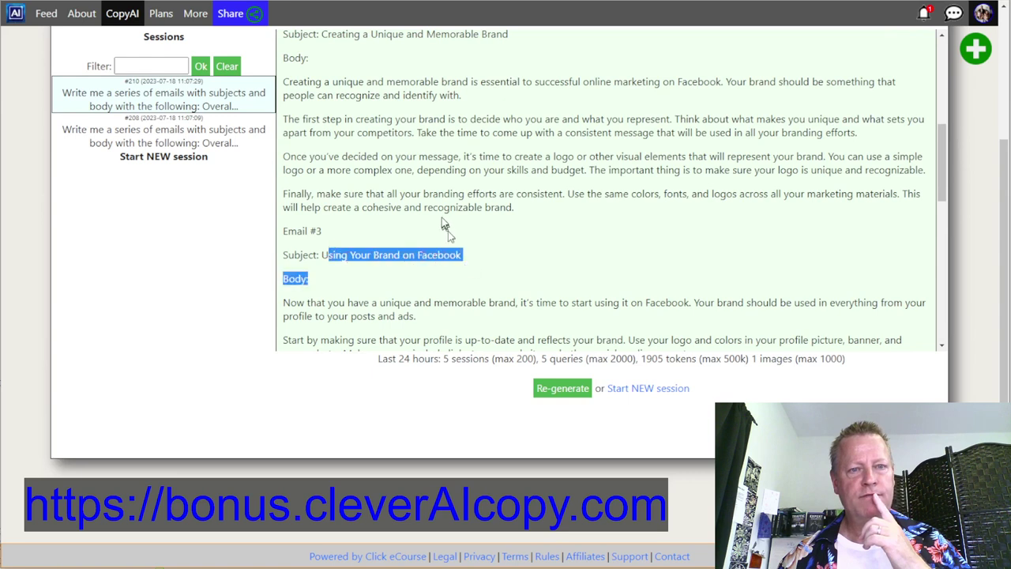
scroll(445, 226, up, 4)
drag(323, 227, 388, 242)
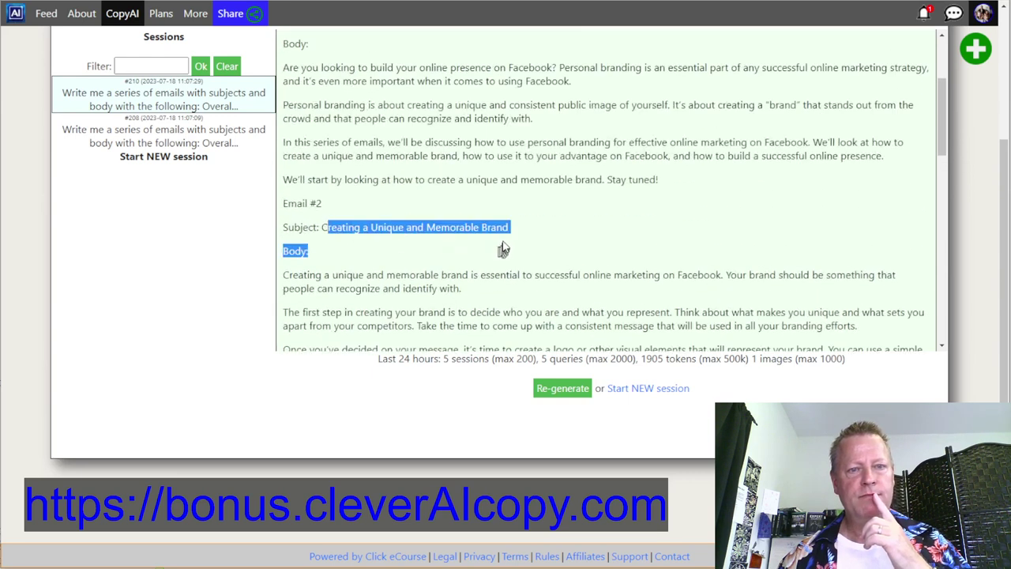
scroll(498, 242, up, 3)
drag(328, 178, 604, 179)
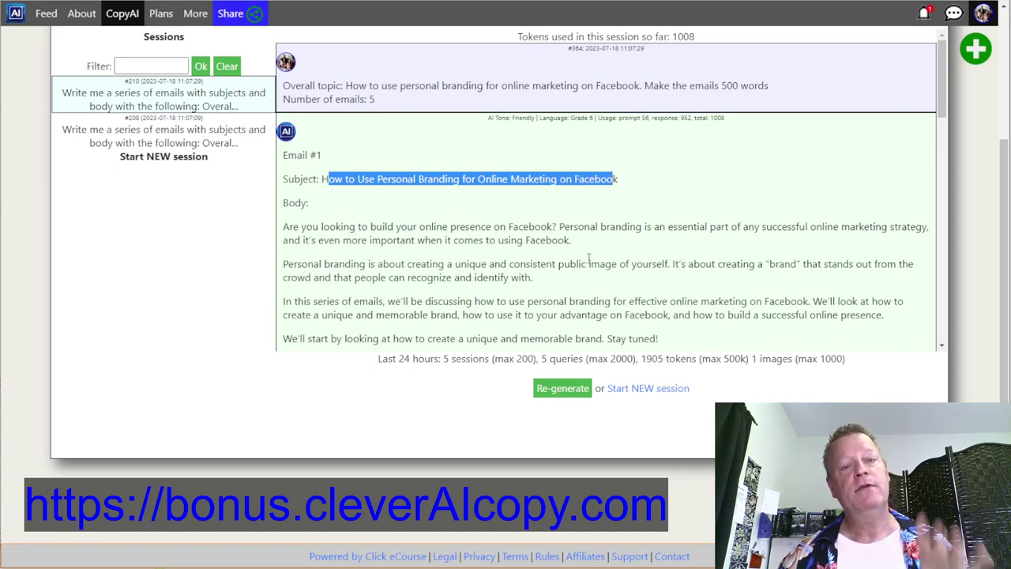
scroll(589, 259, down, 15)
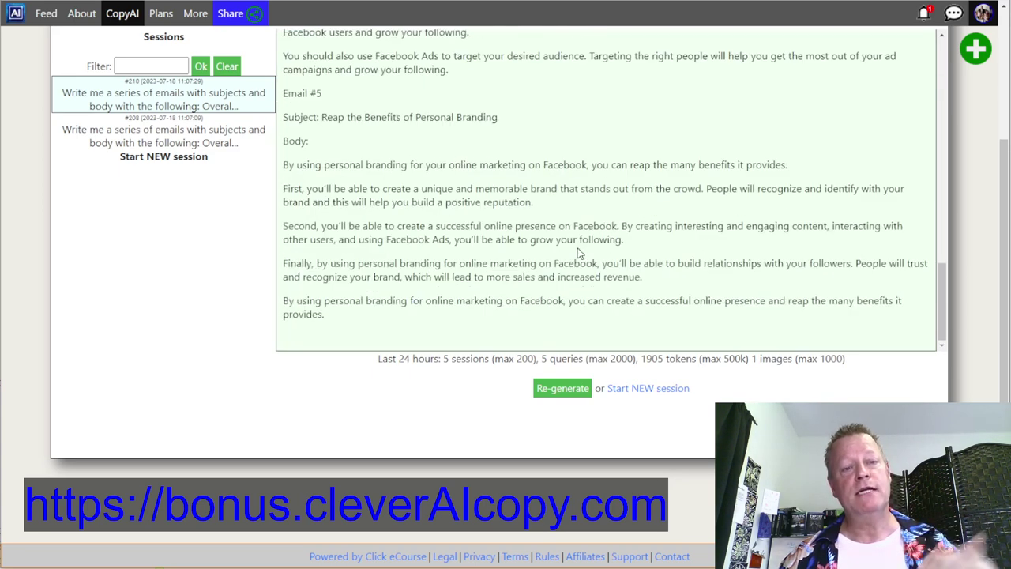
scroll(578, 252, up, 15)
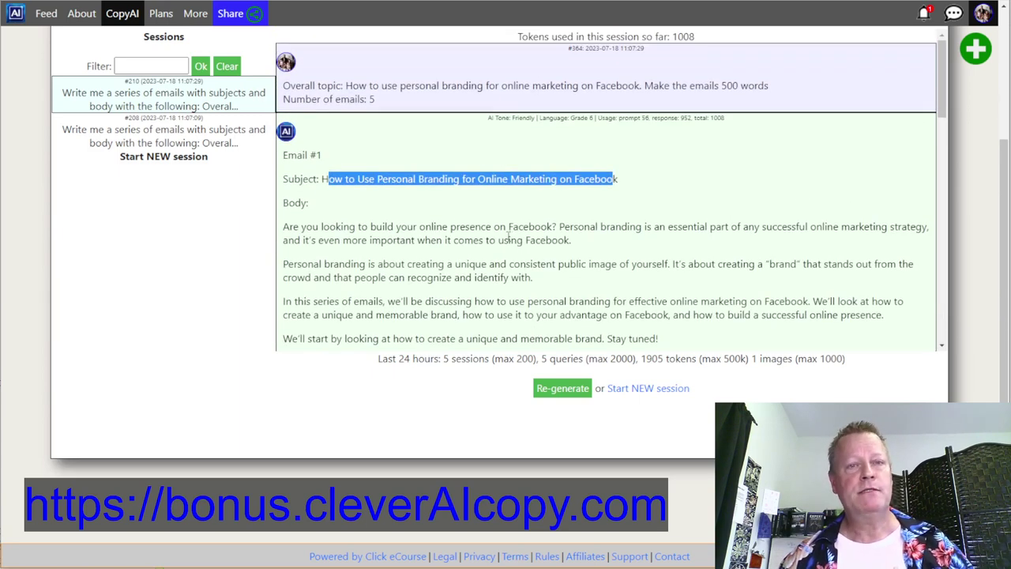
scroll(508, 236, up, 2)
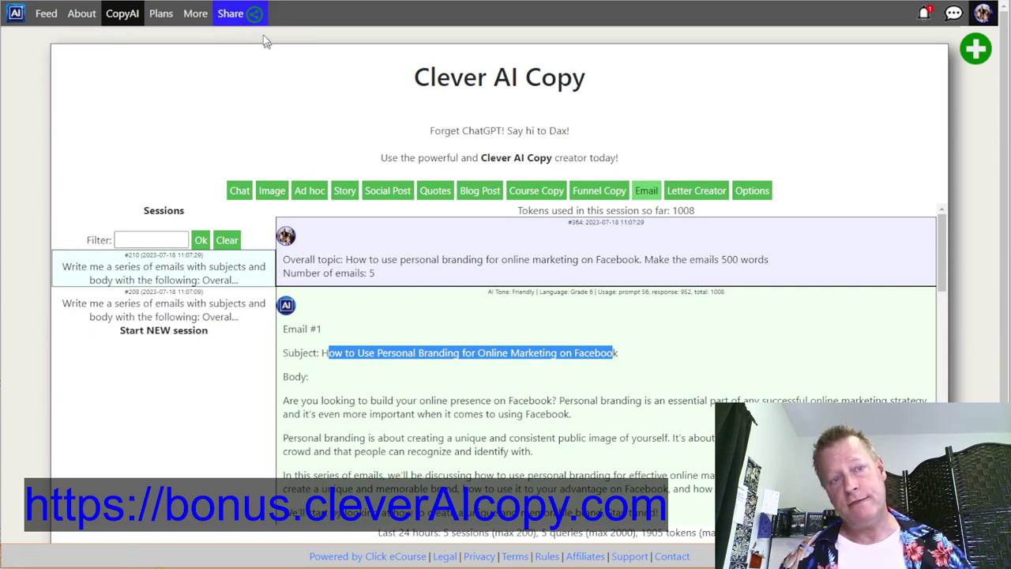
click(231, 14)
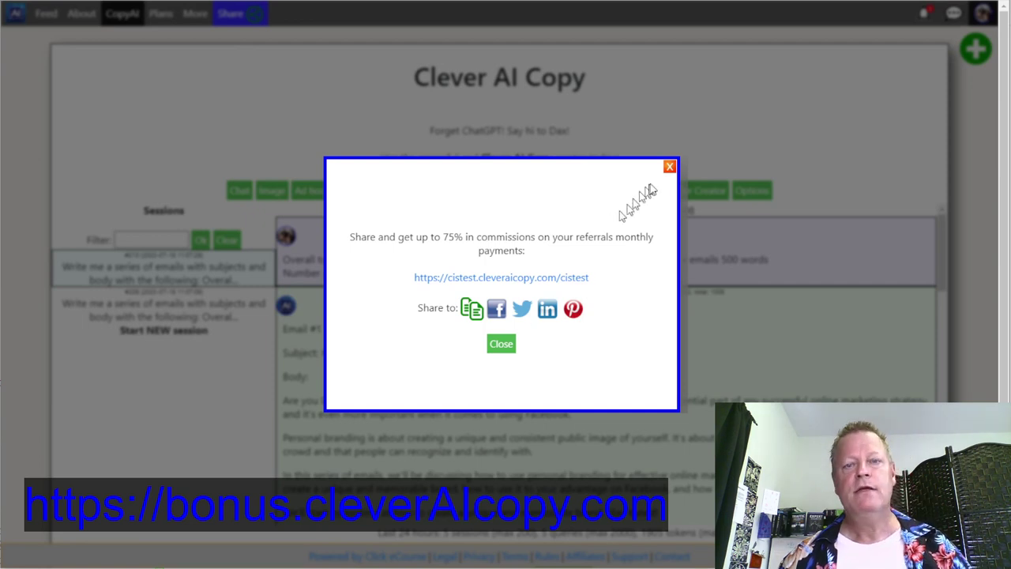
click(670, 167)
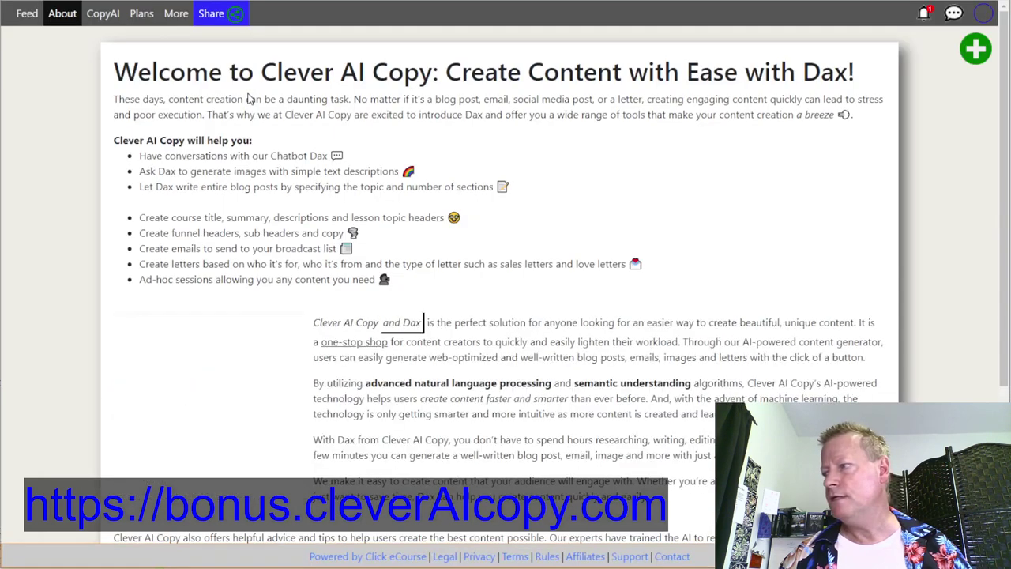
click(229, 13)
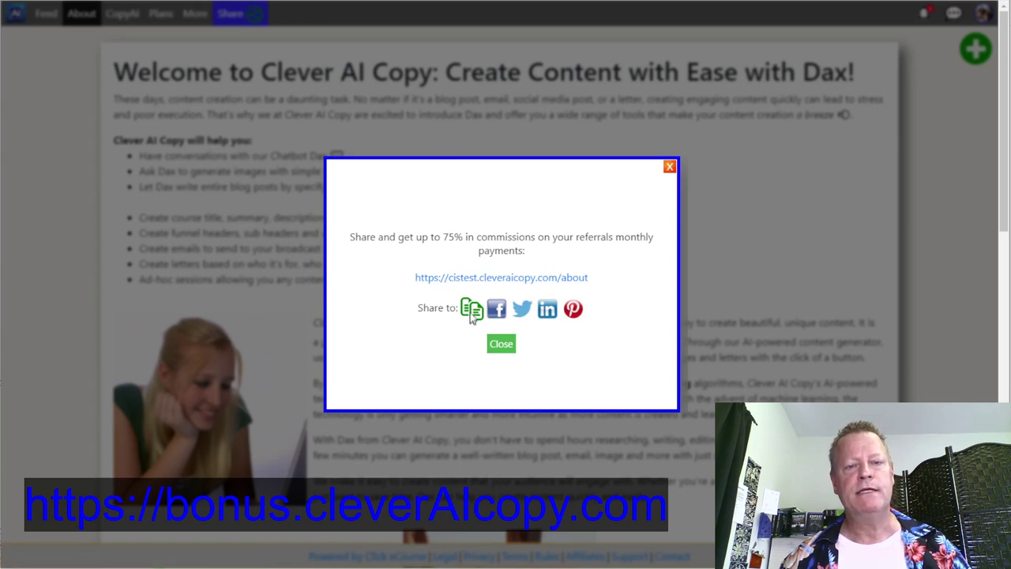
click(472, 309)
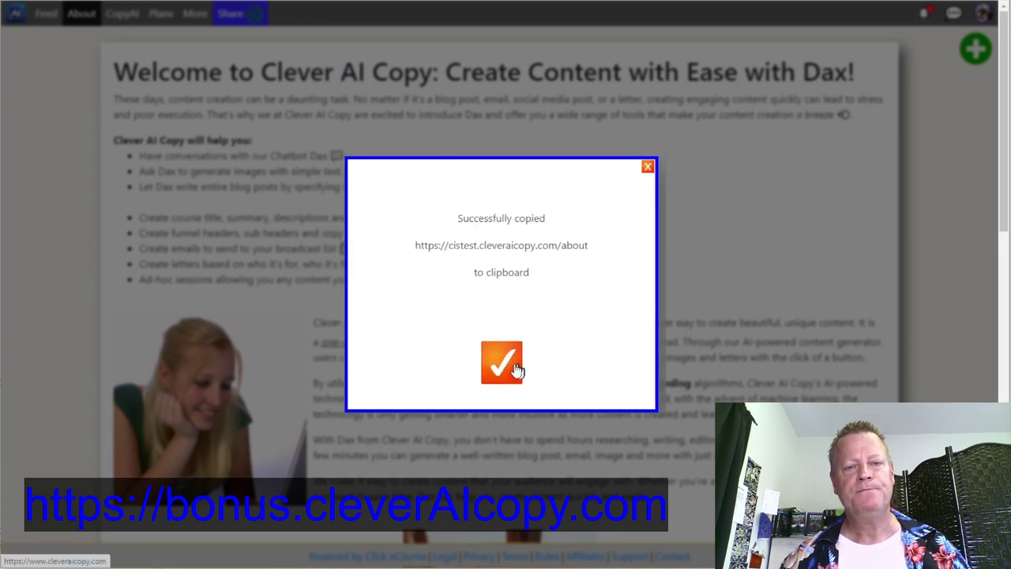
click(518, 365)
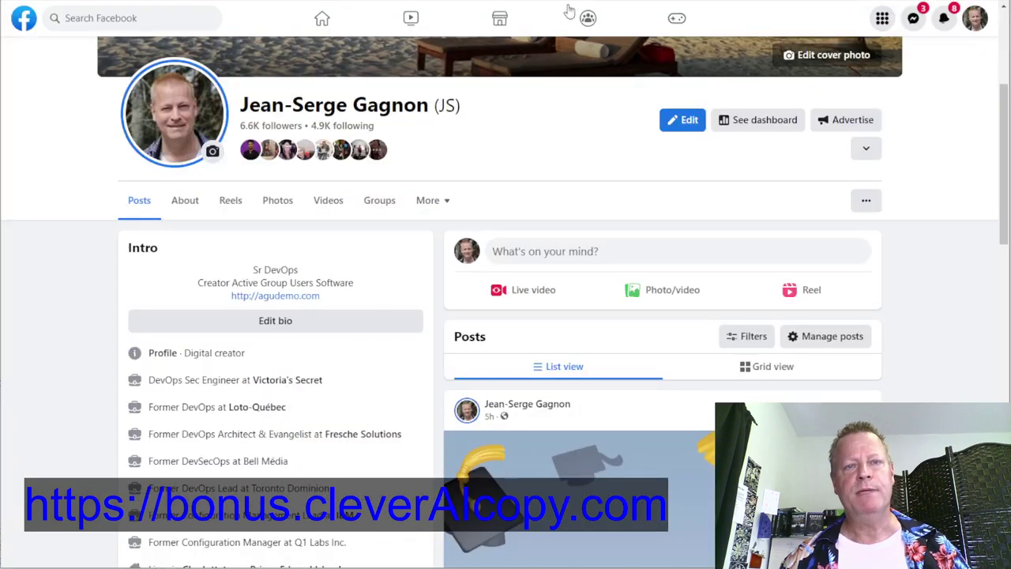
- Paste the copied About page referral link into a new Facebook post
click(551, 255)
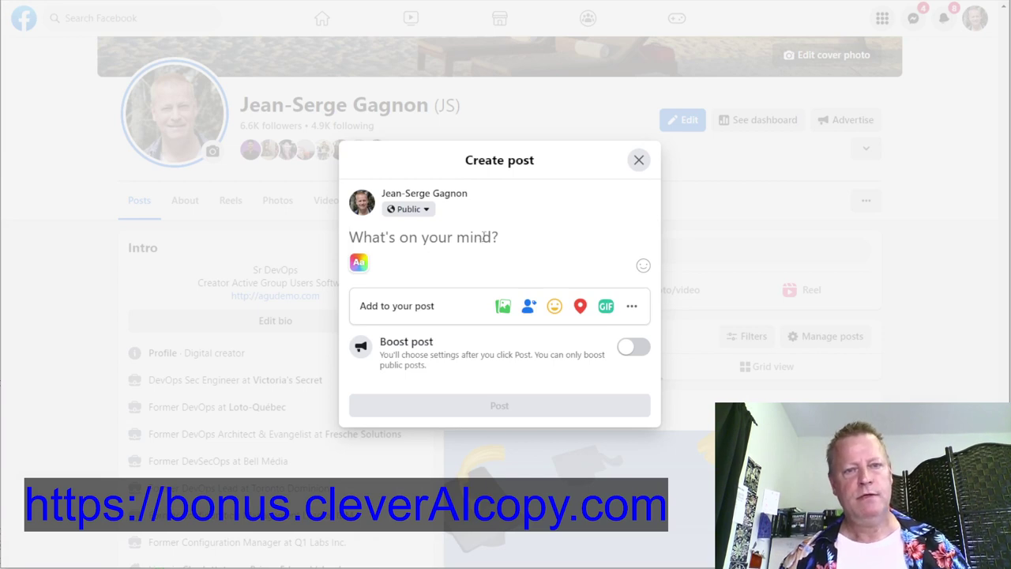
key(ctrl+v)
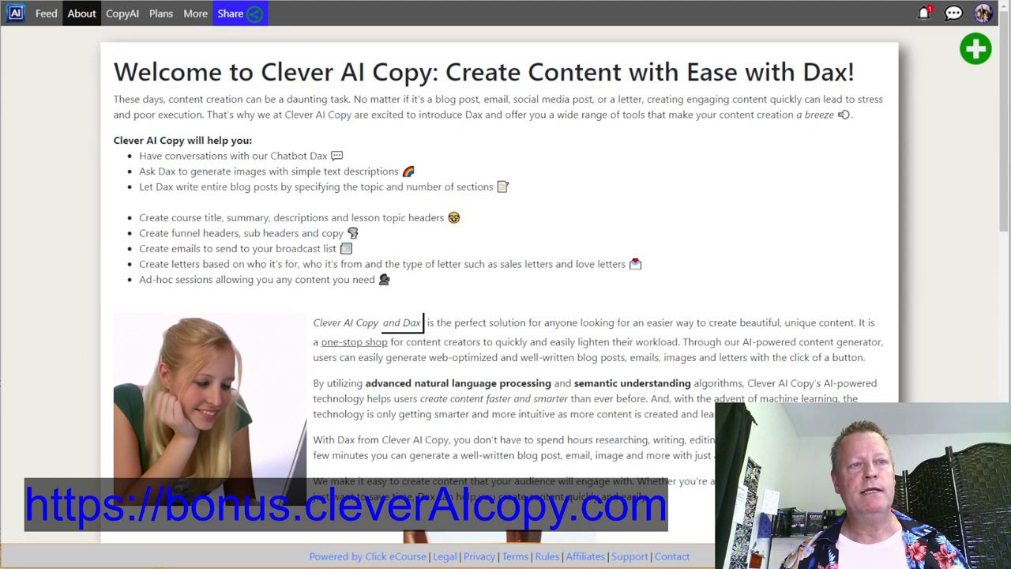
- Go to More > Copy AI and scroll through the page describing Dax's content tools
click(196, 18)
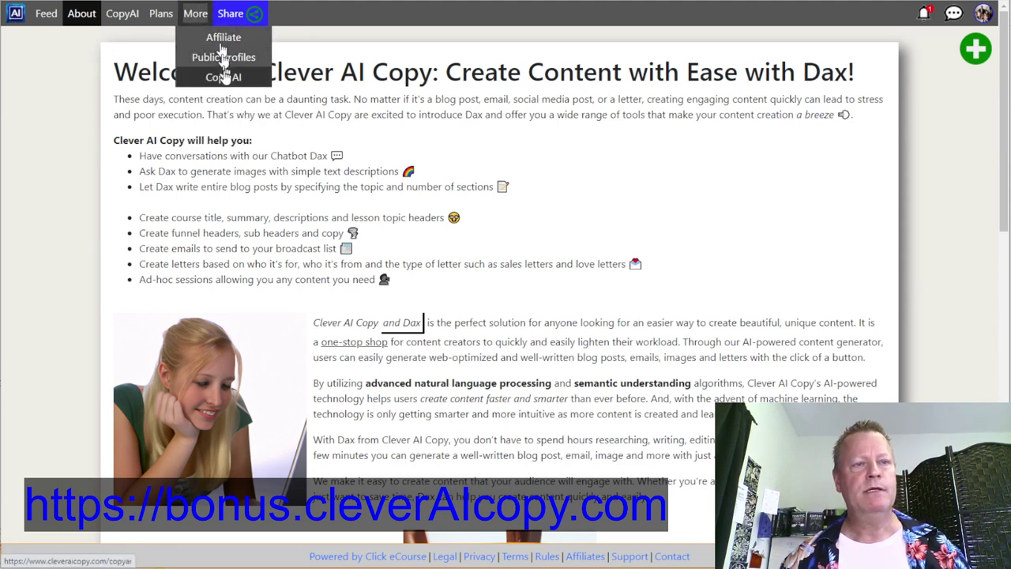
click(227, 75)
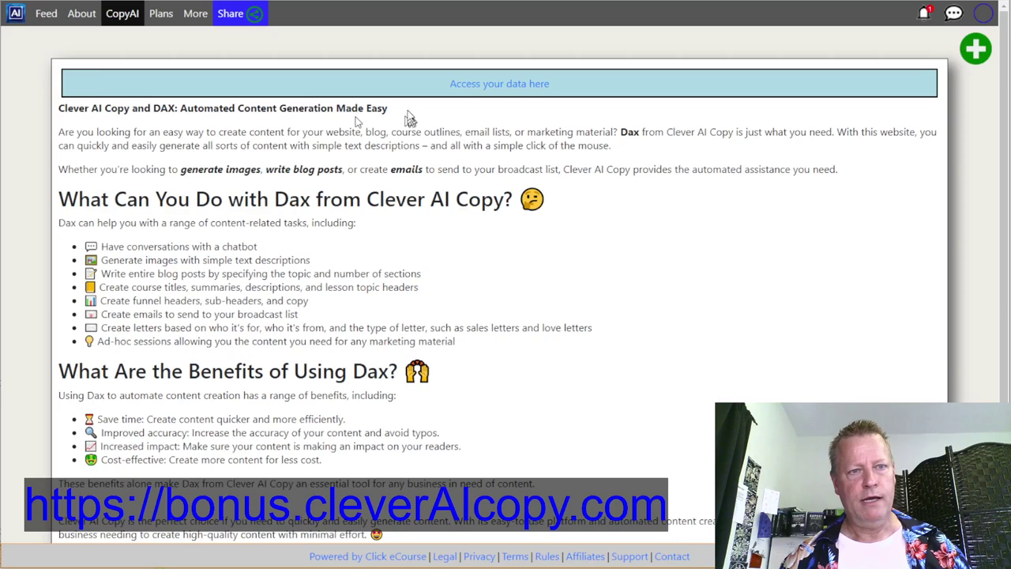
scroll(482, 141, down, 1)
scroll(482, 140, down, 5)
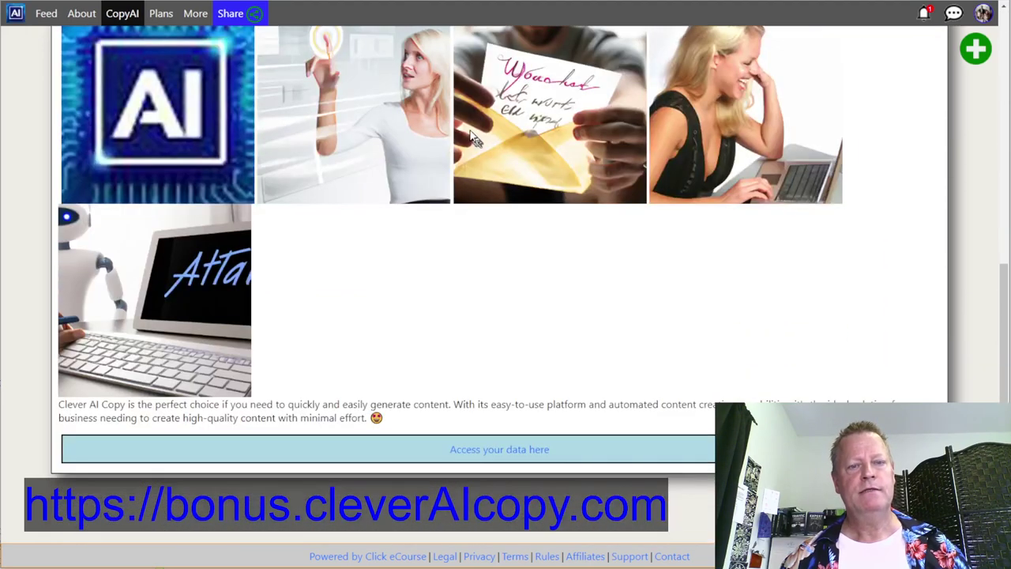
scroll(469, 132, up, 6)
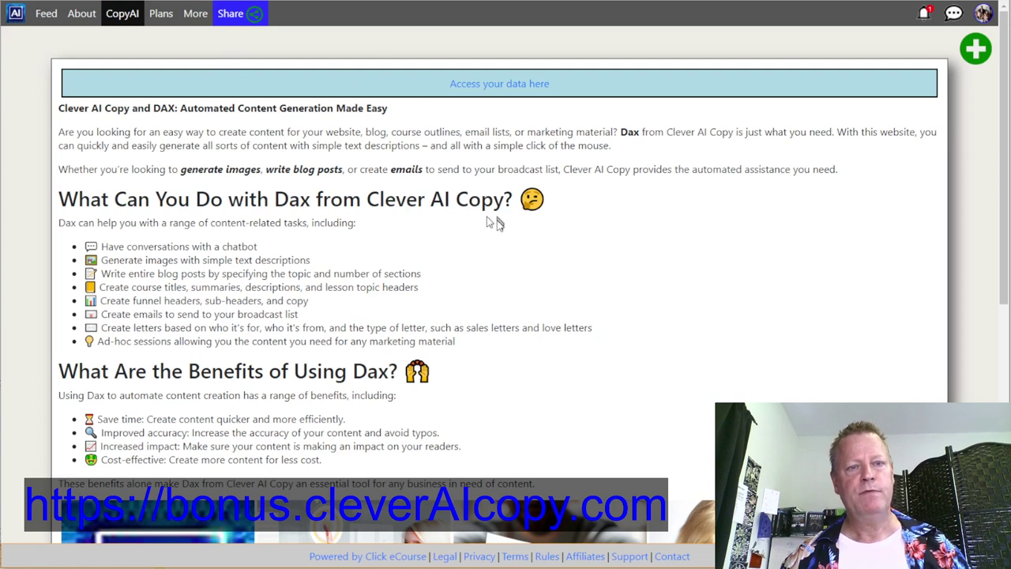
key(alt+Tab)
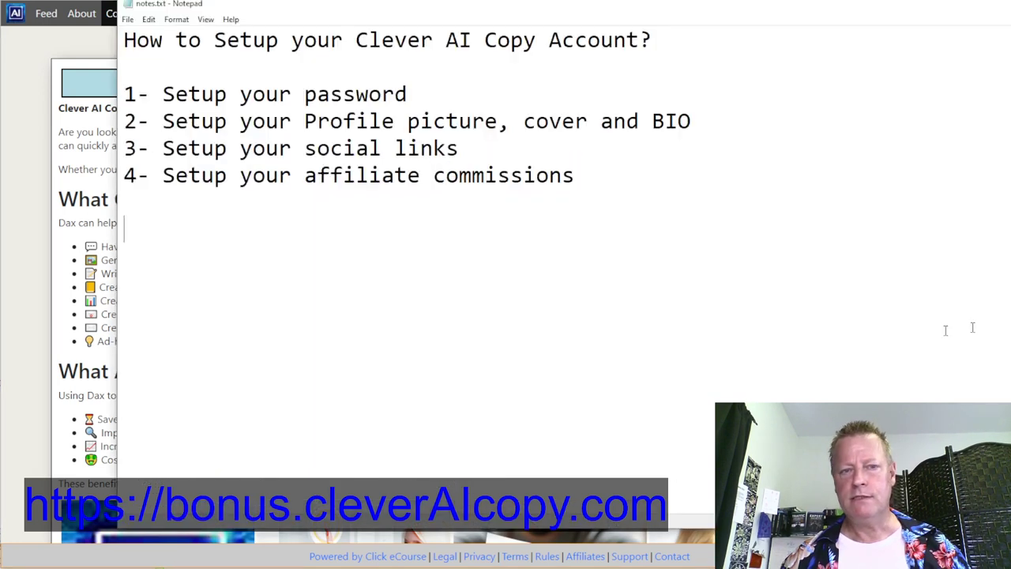
key(Return)
key(Return)
key(Return)
key(Return)
key(Return)
key(ctrl+v)
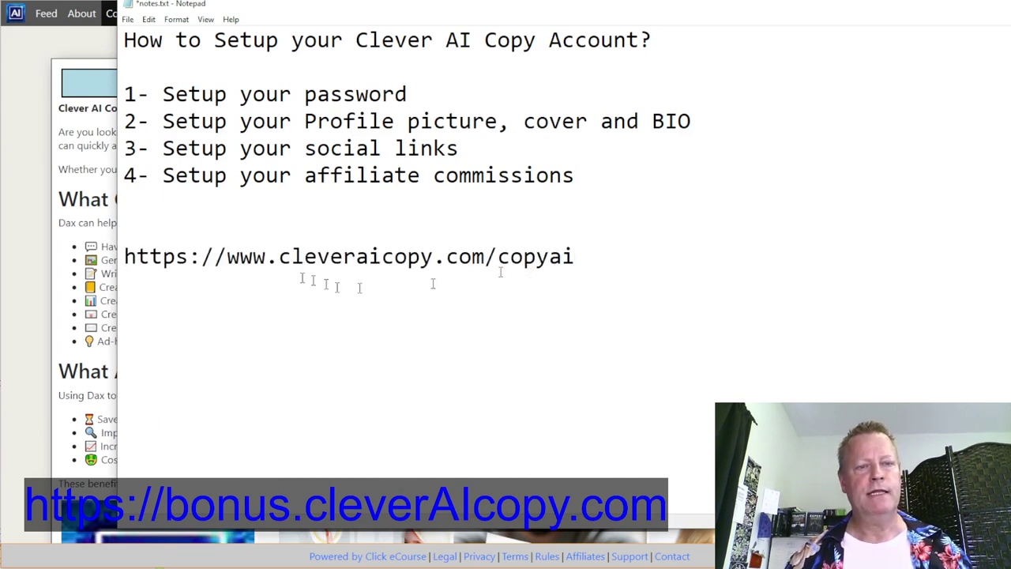
triple_click(242, 254)
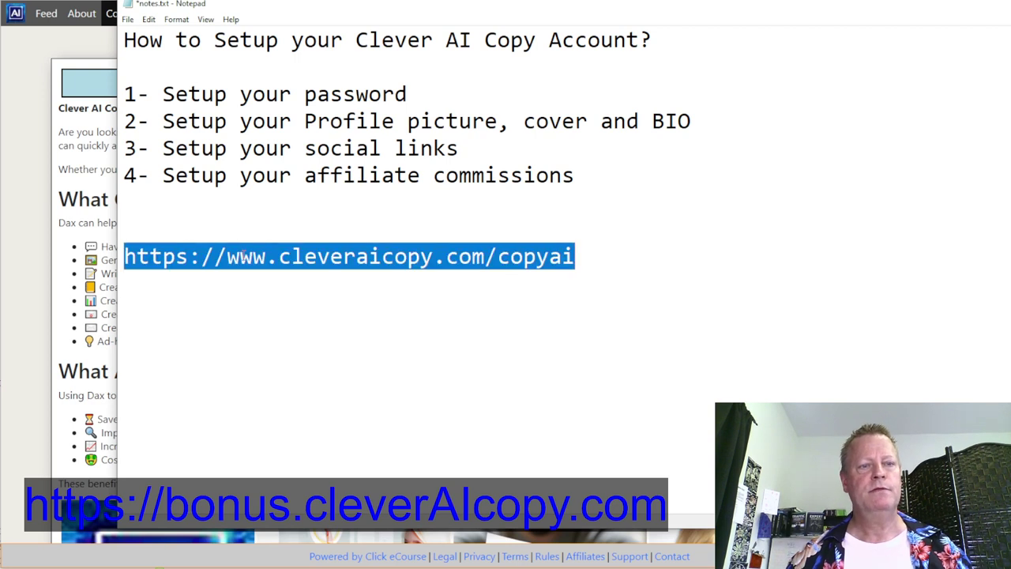
click(253, 257)
drag(267, 257, 230, 253)
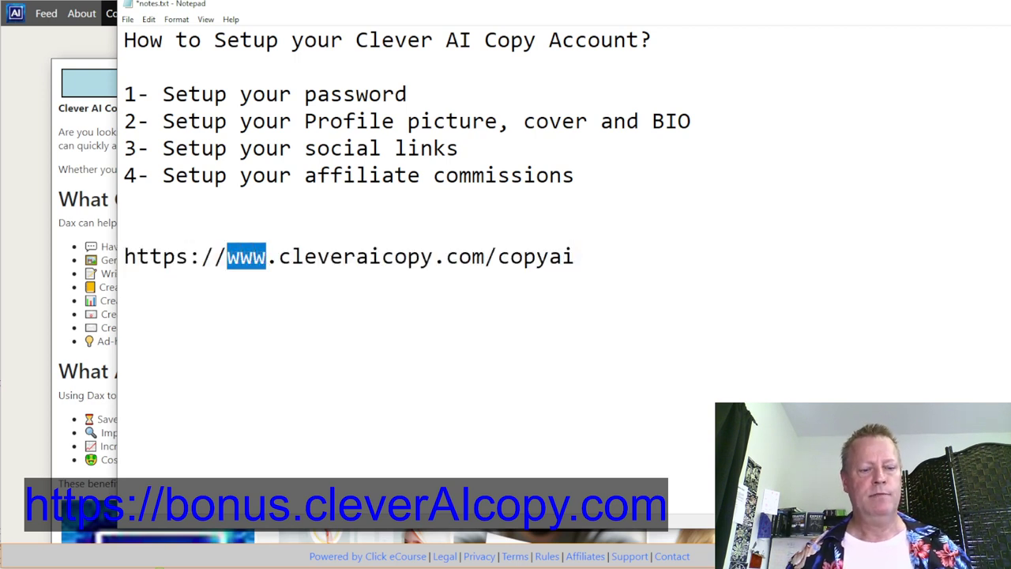
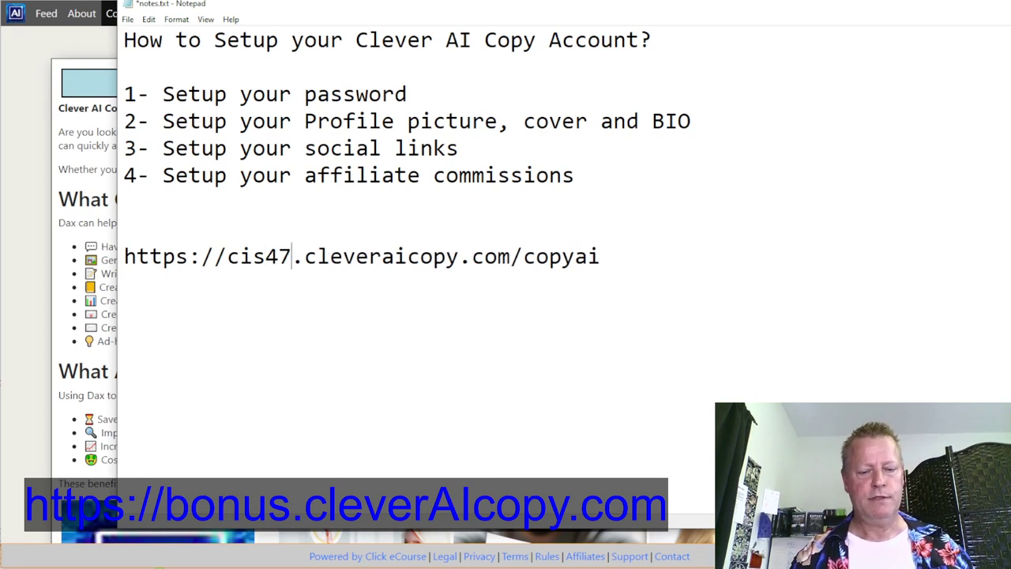
key(alt+Tab)
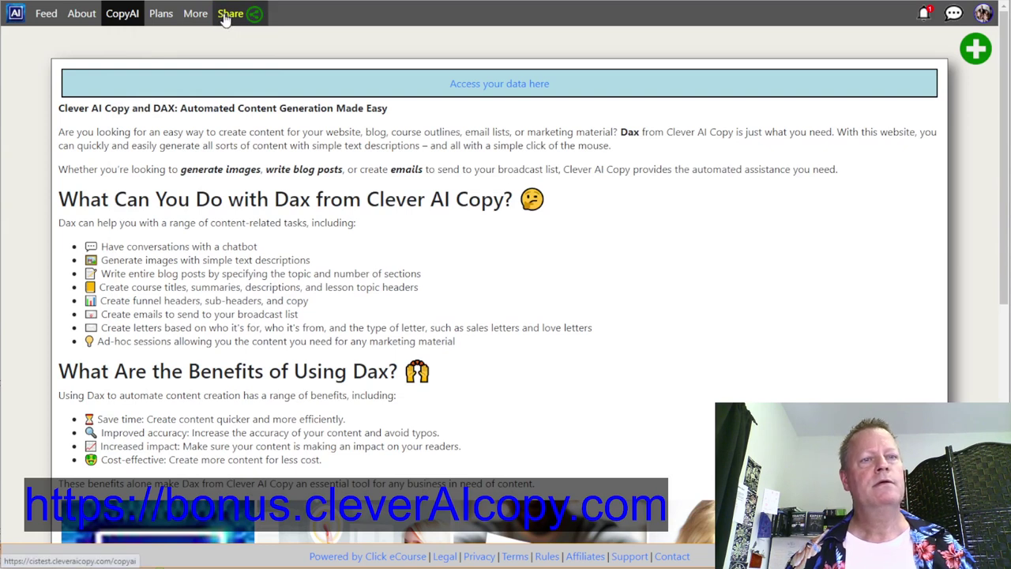
click(230, 14)
key(alt+Tab)
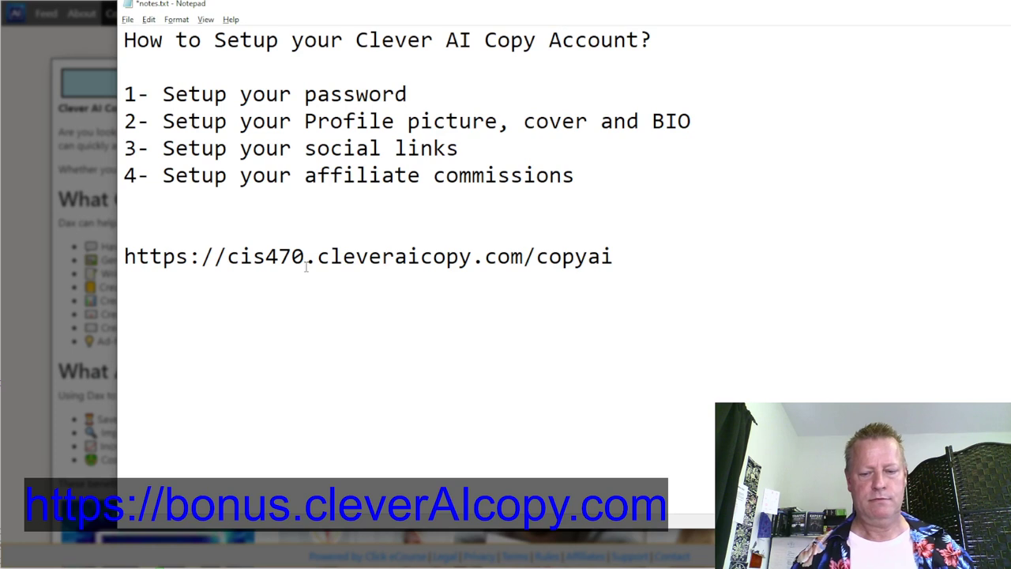
click(307, 267)
key(BackSpace)
key(BackSpace)
key(BackSpace)
text(test)
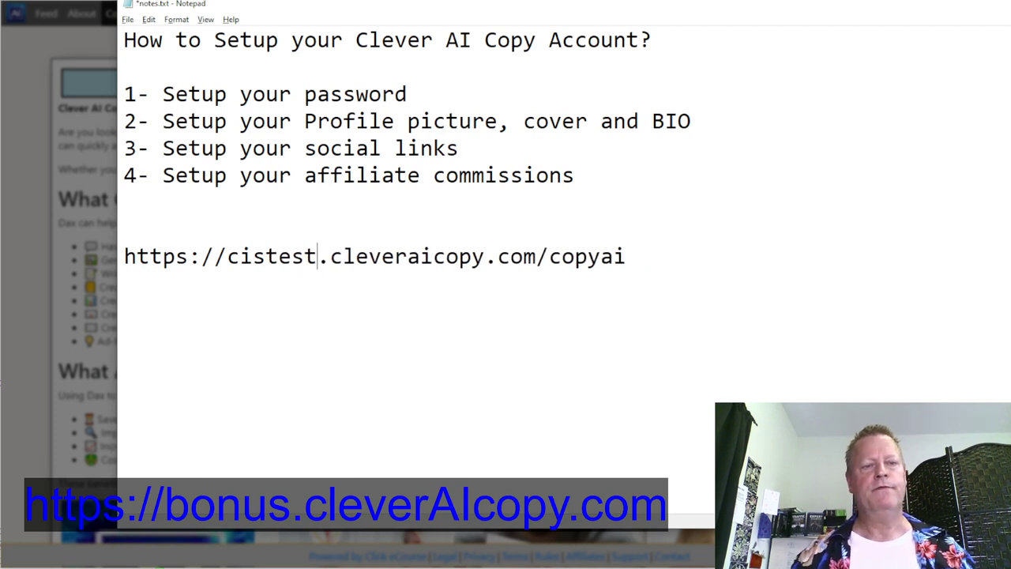